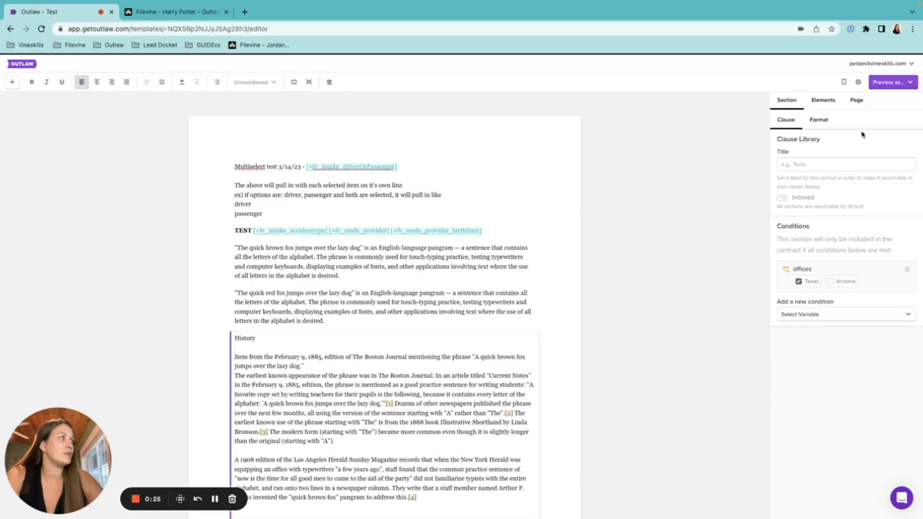
Turn on Show title and Show letterhead in the page settings, then enter the first section.
left_click(856, 101)
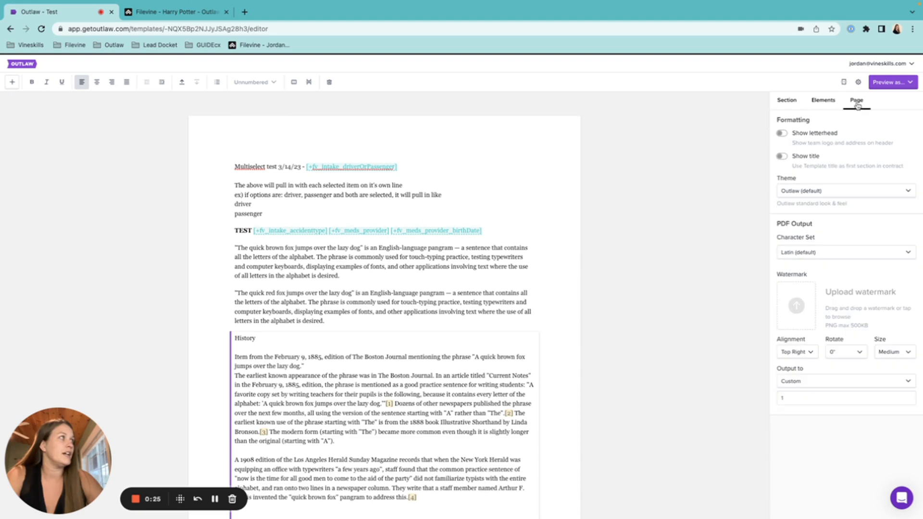
left_click(782, 156)
left_click(782, 133)
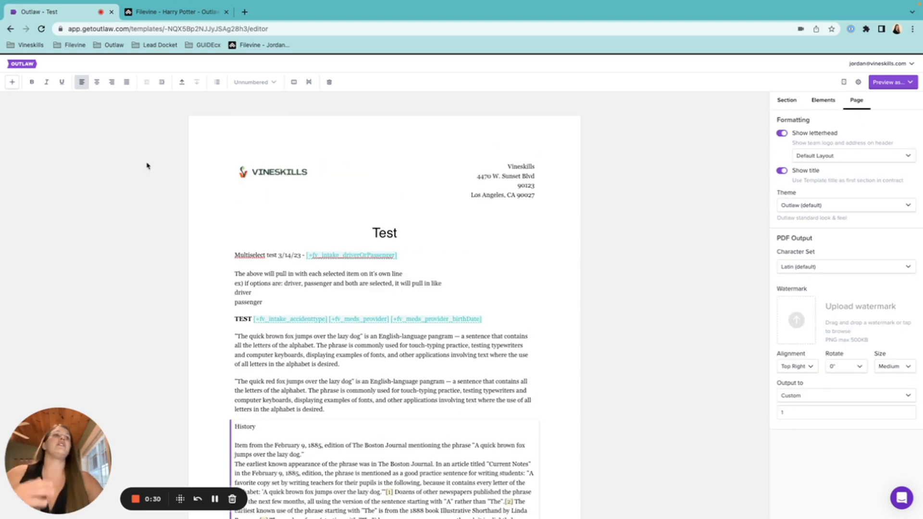
left_click(253, 291)
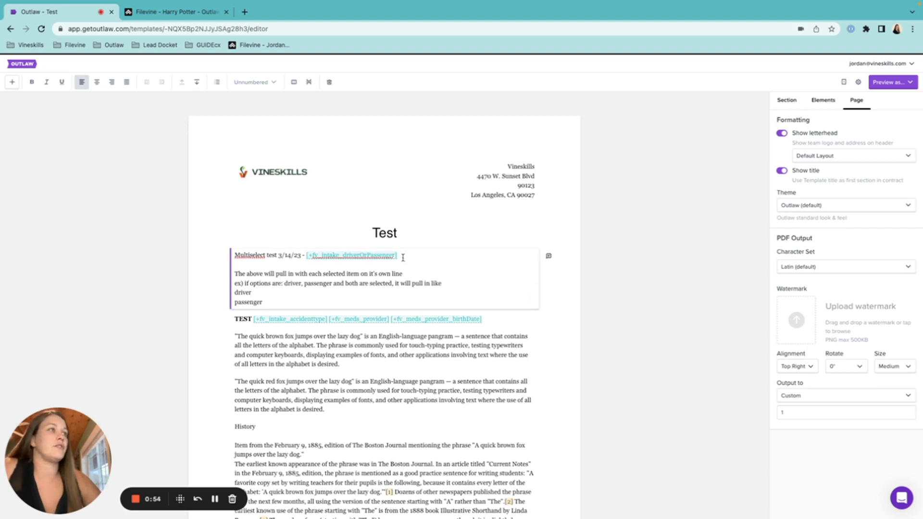
Make the Multiselect test heading line bold and italic, and try underline on it.
left_click_drag(402, 256, 229, 258)
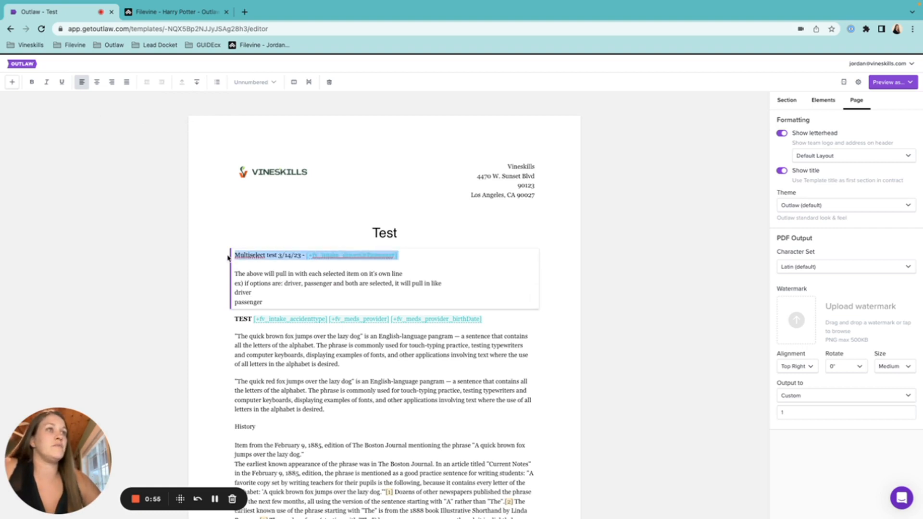
left_click(32, 82)
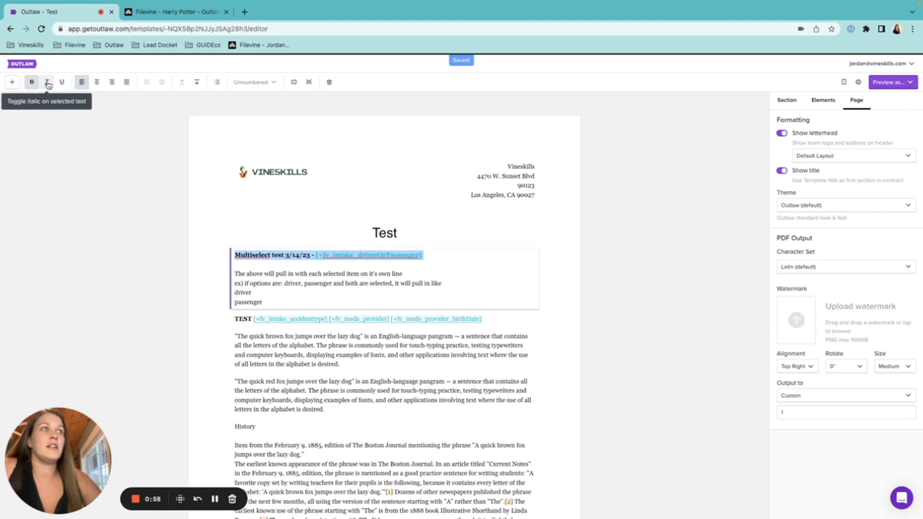
left_click(47, 82)
left_click(61, 87)
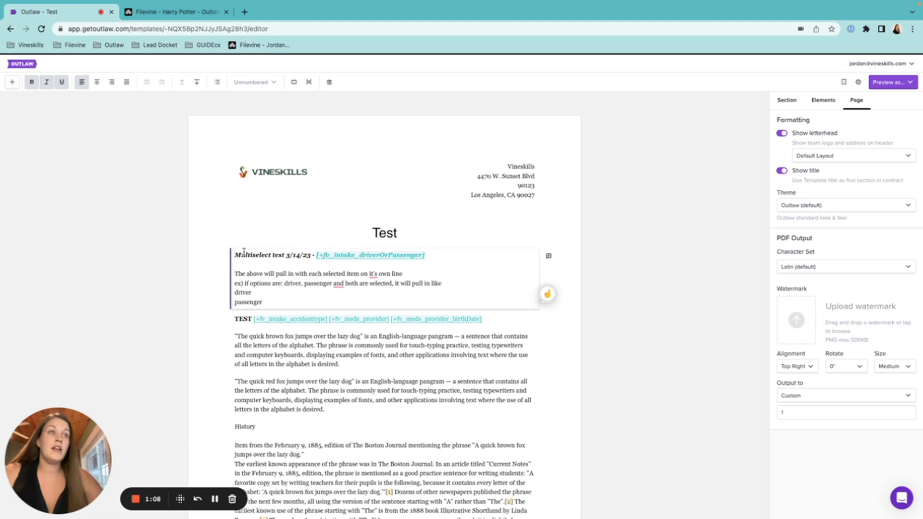
Centre the Multiselect section, then return it to left alignment.
left_click(96, 83)
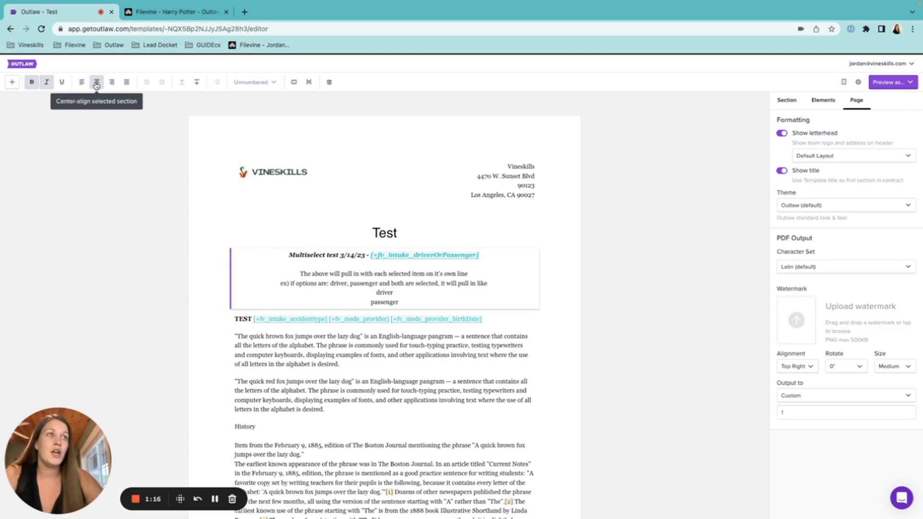
left_click(82, 81)
left_click(436, 256)
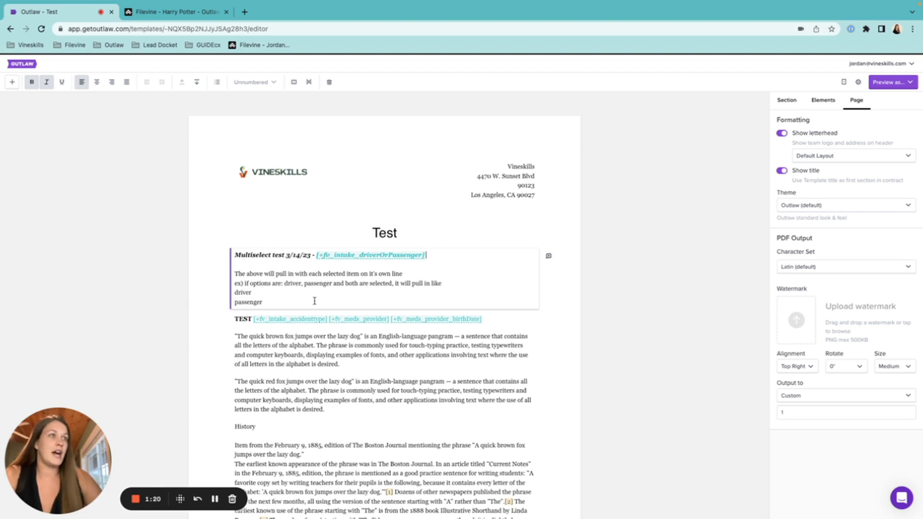
left_click(377, 367)
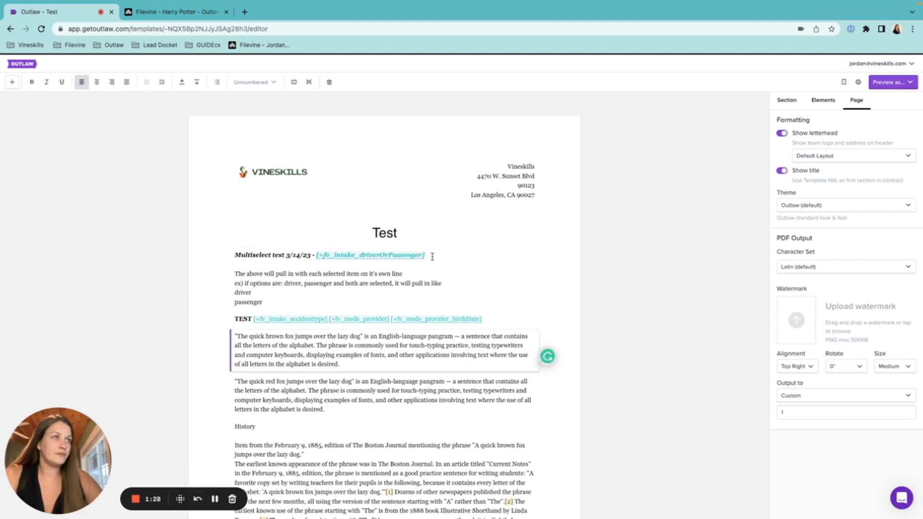
Split the Multiselect test heading onto its own line and centre it.
left_click(432, 256)
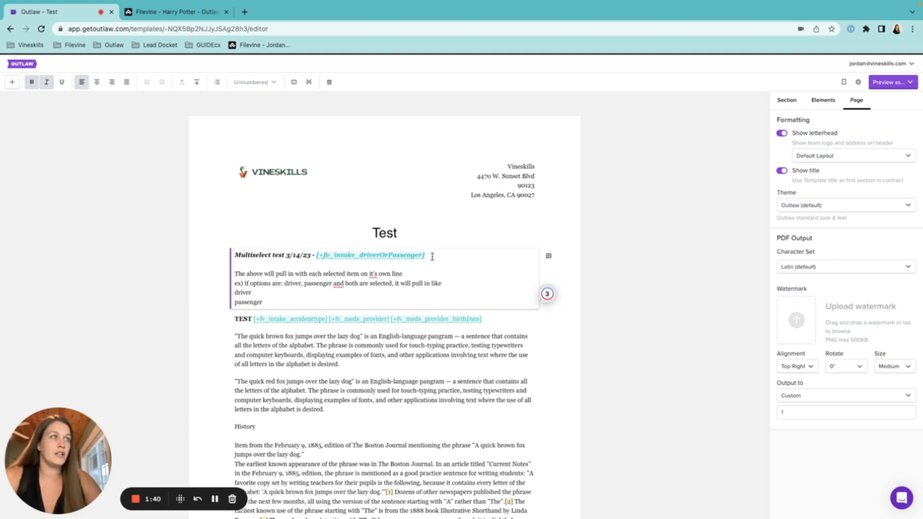
key("Return")
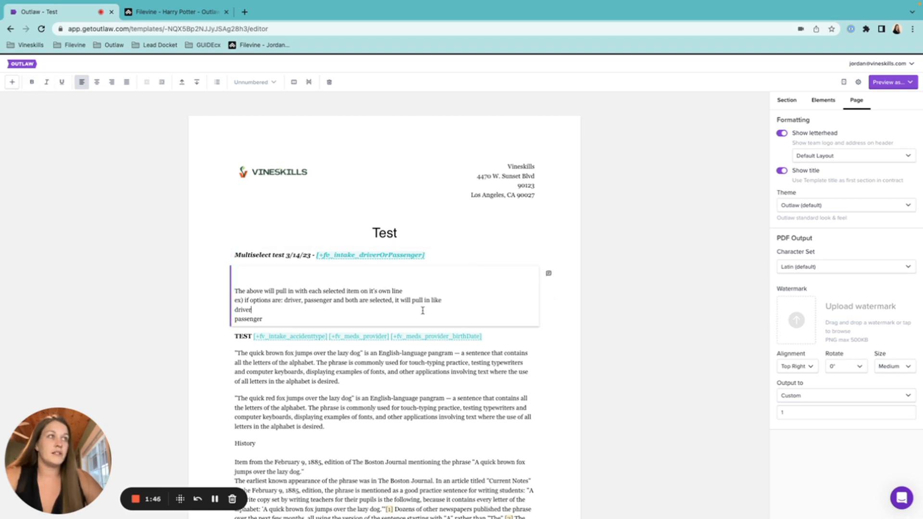
left_click(431, 264)
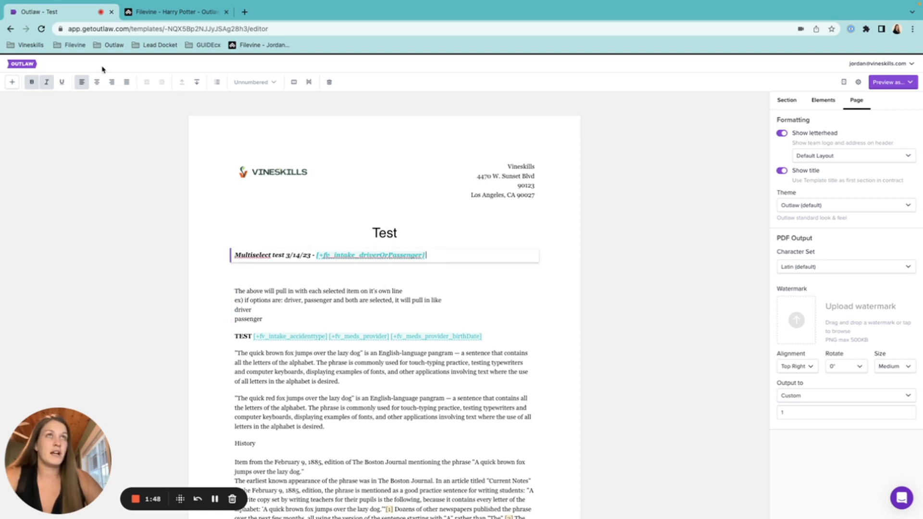
left_click(98, 83)
Remove the blank line above the explanatory text, then indent and outdent that block.
left_click(320, 306)
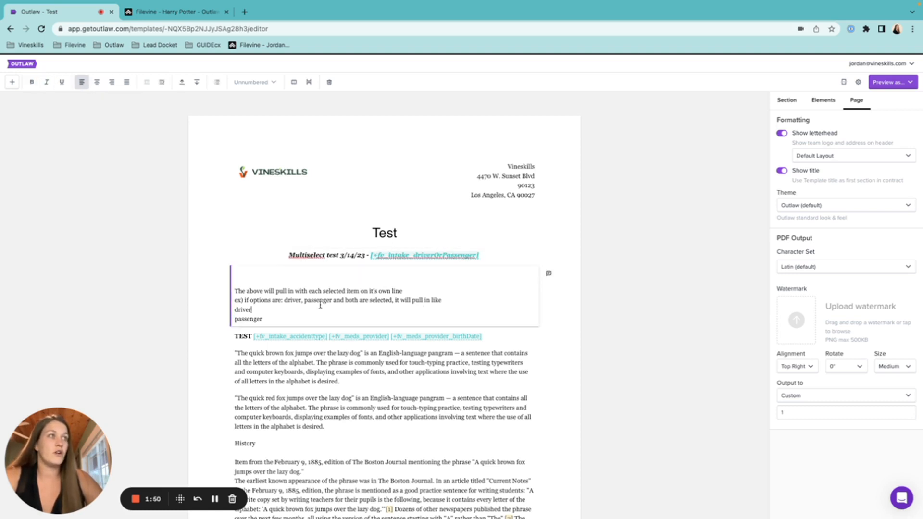
left_click(235, 290)
key("BackSpace")
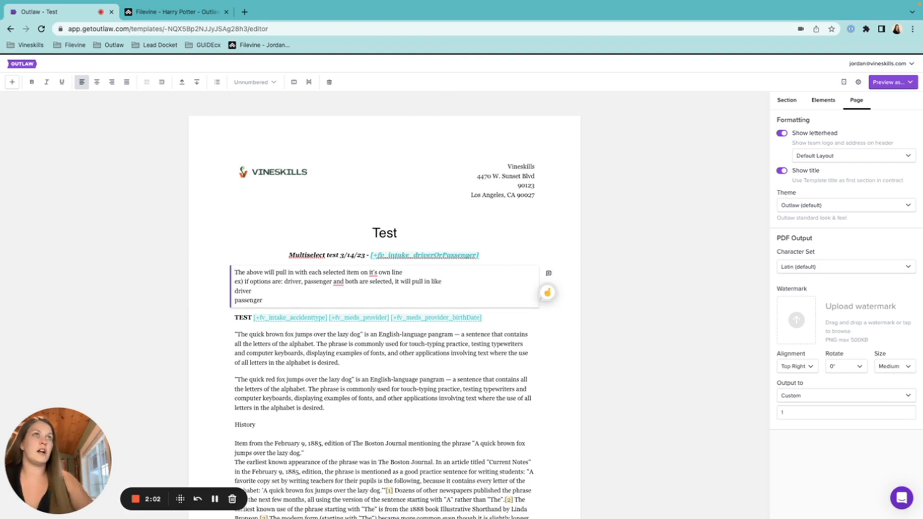
left_click(159, 84)
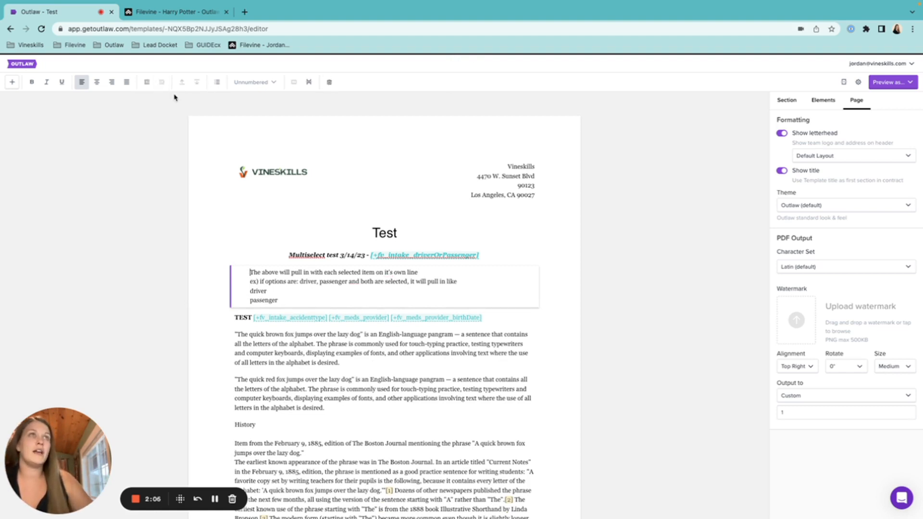
left_click(148, 84)
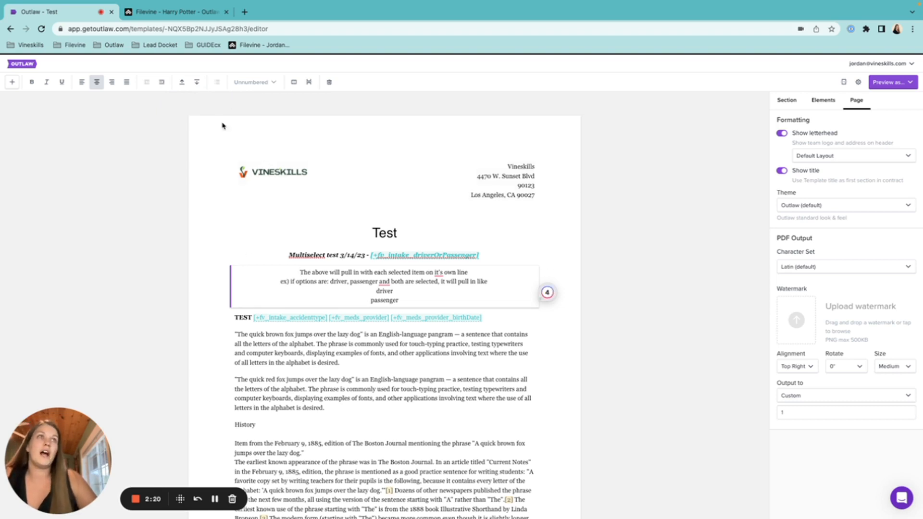
left_click(197, 83)
left_click(197, 85)
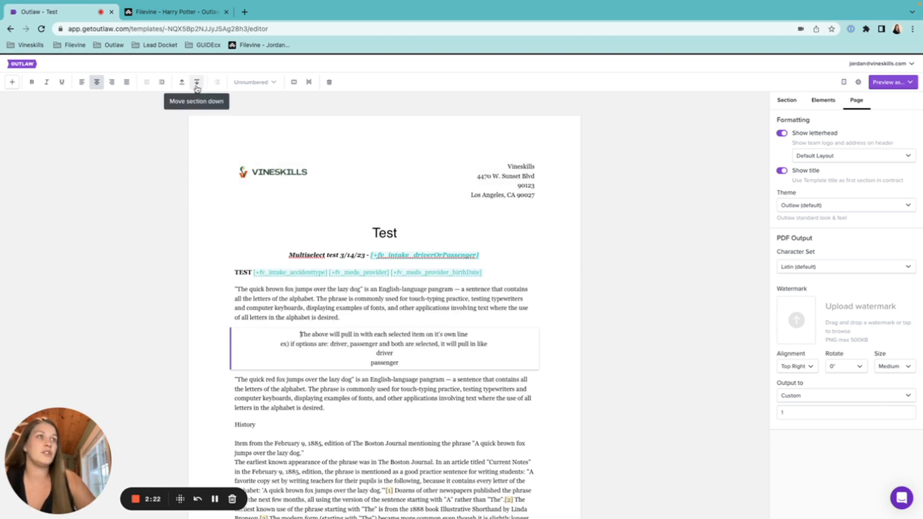
left_click(181, 84)
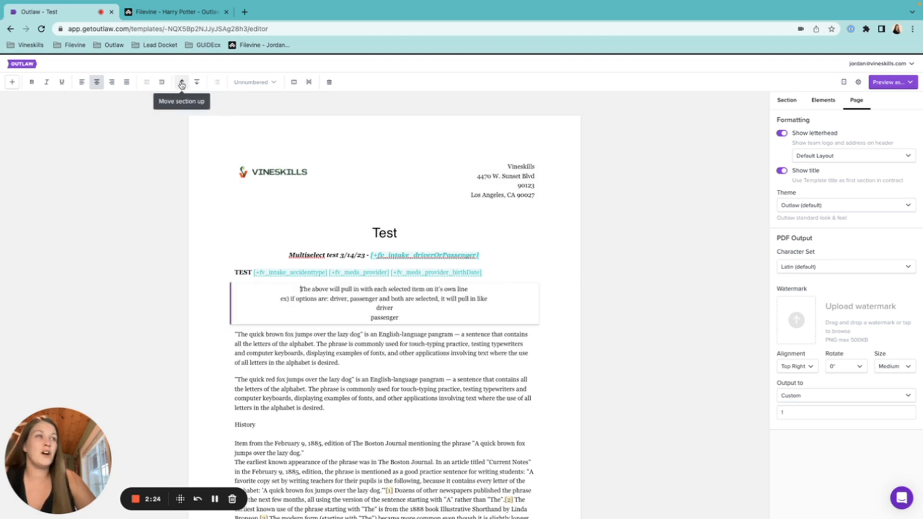
left_click(181, 84)
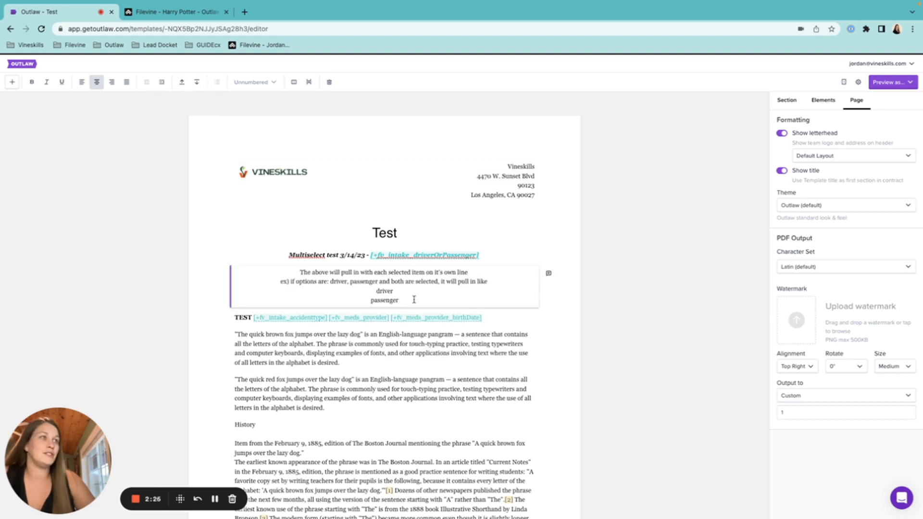
left_click_drag(414, 301, 294, 271)
key("ctrl+c")
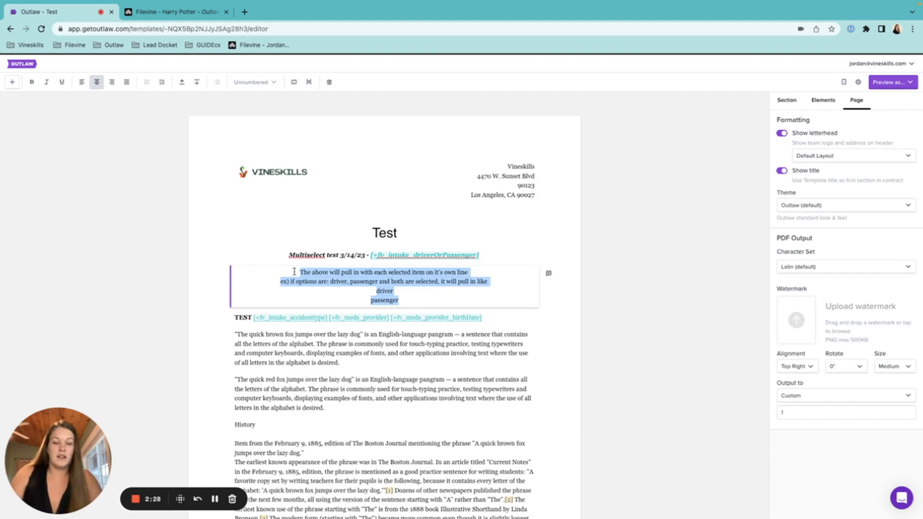
scroll(380, 341, "down", 15)
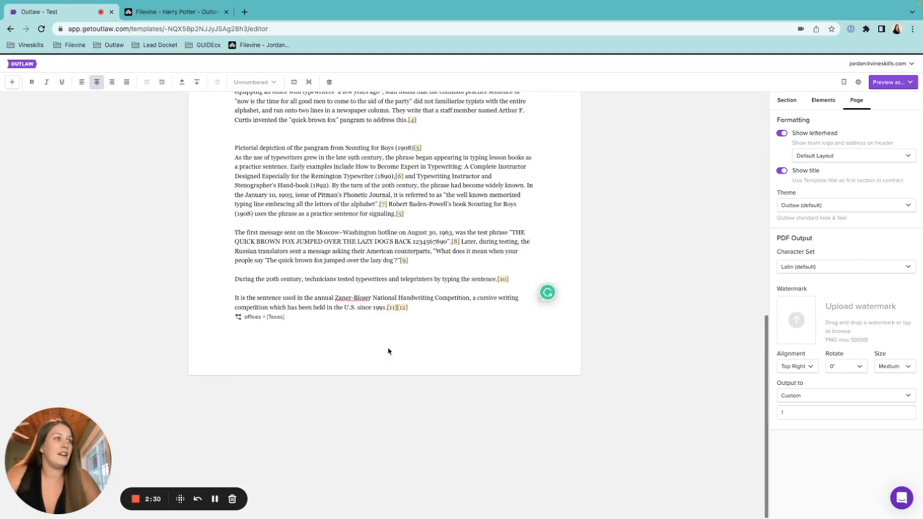
left_click(420, 310)
key("Return")
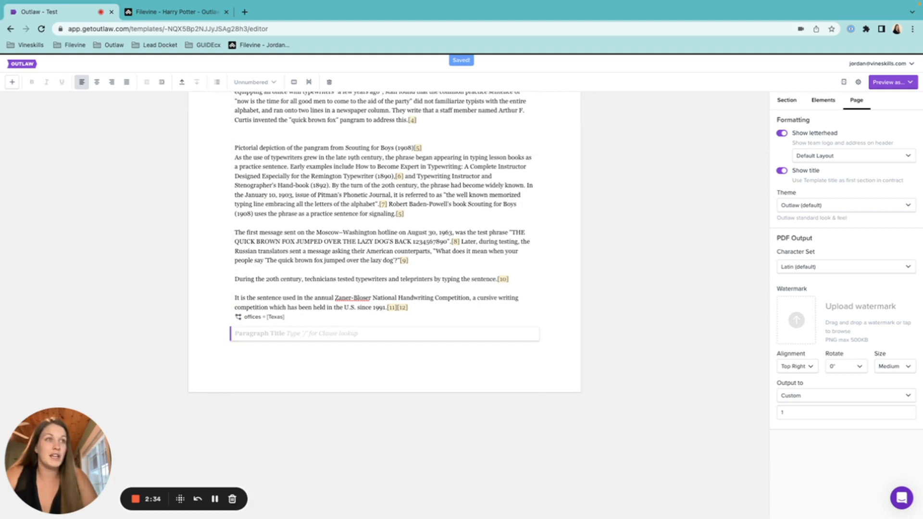
key("Return")
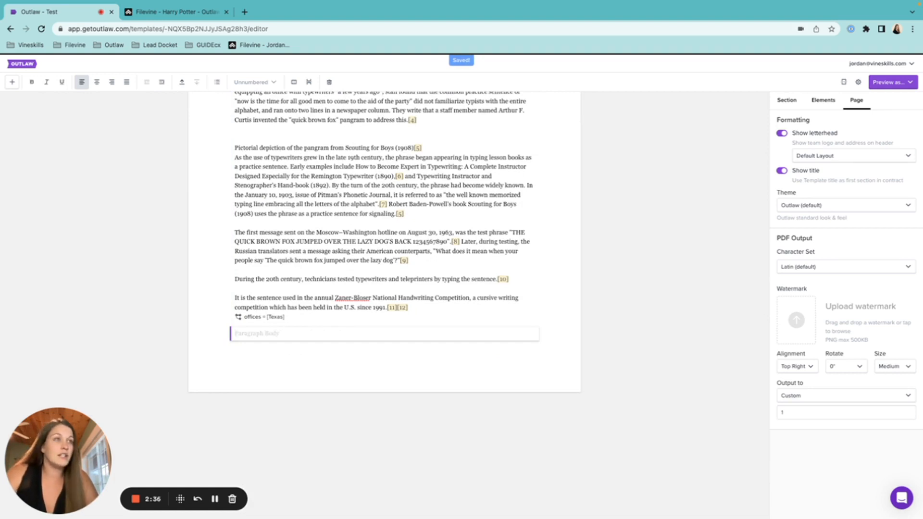
key("ctrl+v")
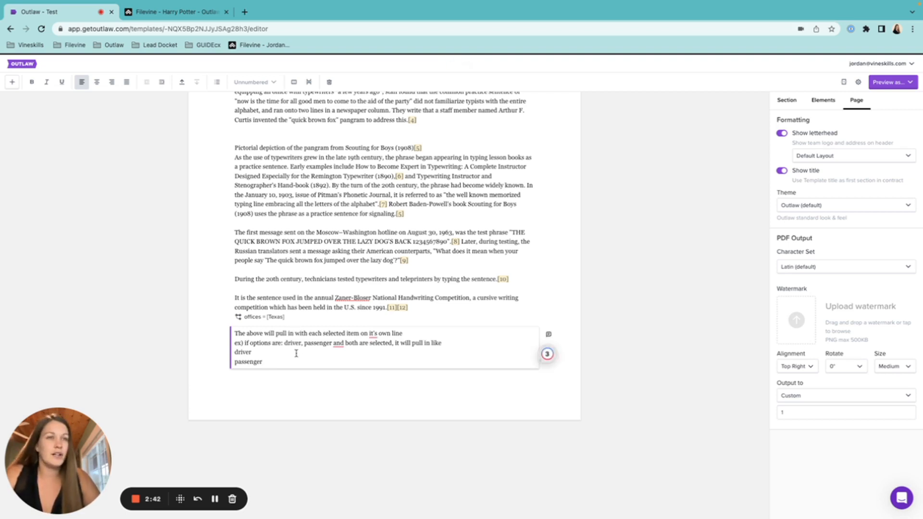
left_click(328, 84)
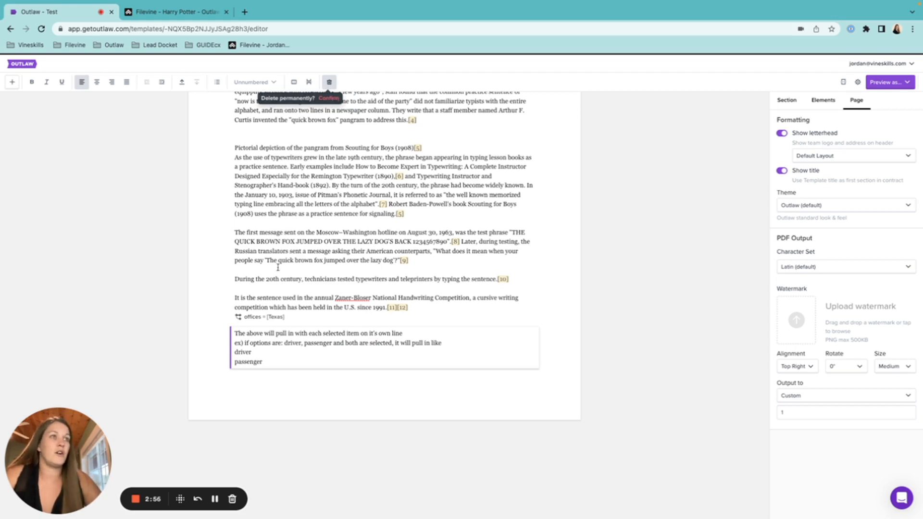
left_click_drag(268, 361, 235, 335)
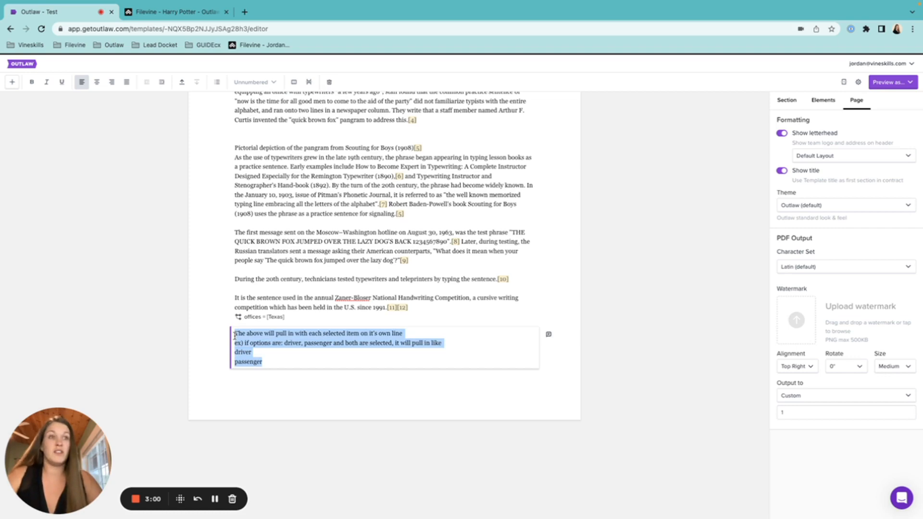
left_click(329, 82)
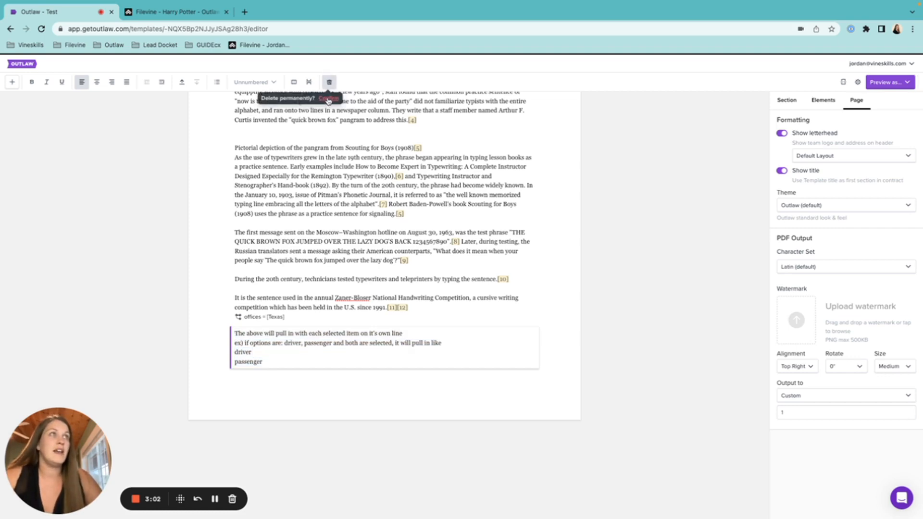
left_click(329, 98)
scroll(344, 213, "up", 7)
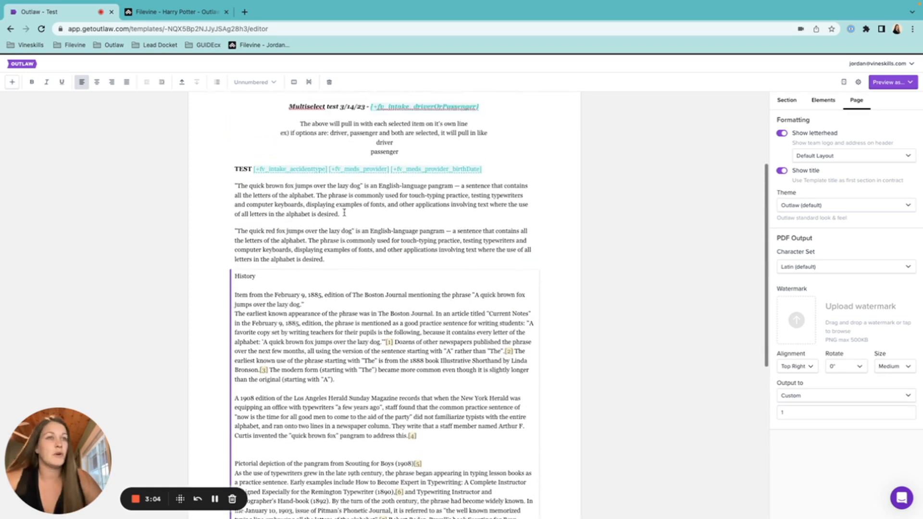
Left-align the paragraph beginning 'The above will pull in'.
scroll(345, 213, "up", 2)
left_click(299, 199)
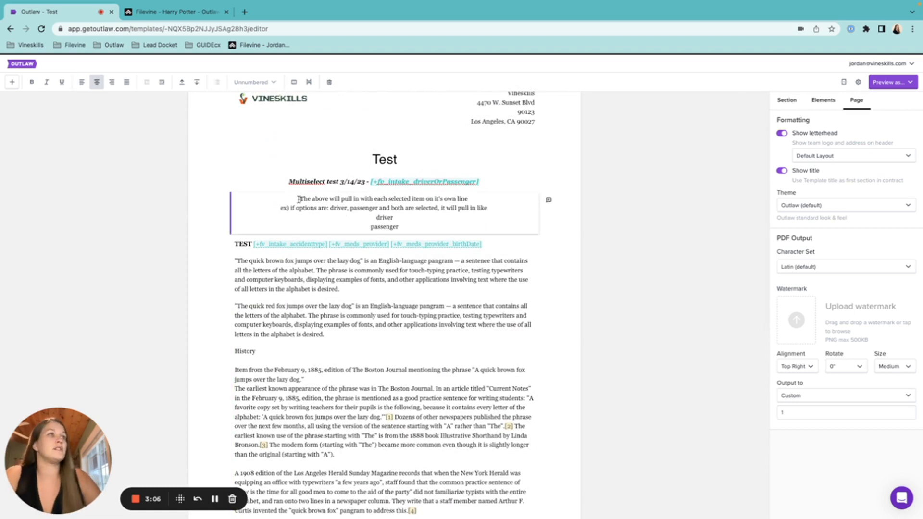
left_click(82, 82)
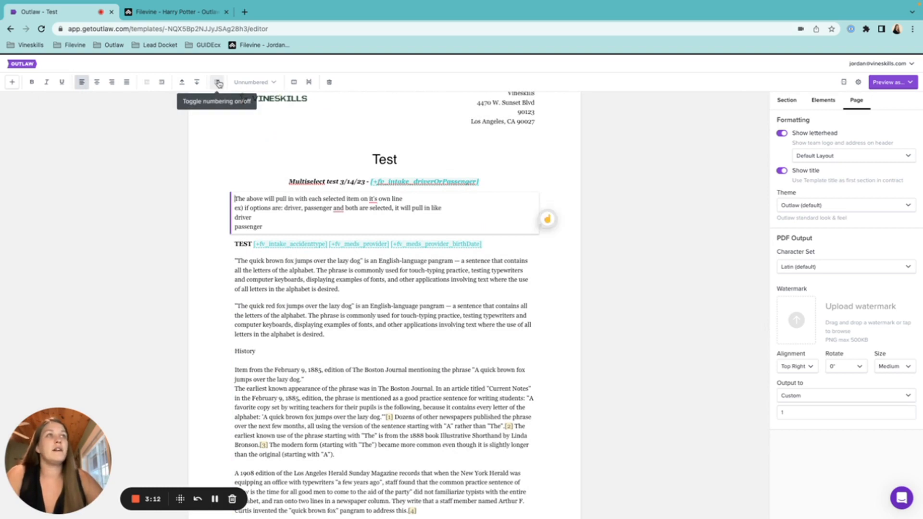
Number that paragraph as item 1 using the 1. 2. 3. 4. list style.
left_click(218, 82)
left_click(253, 86)
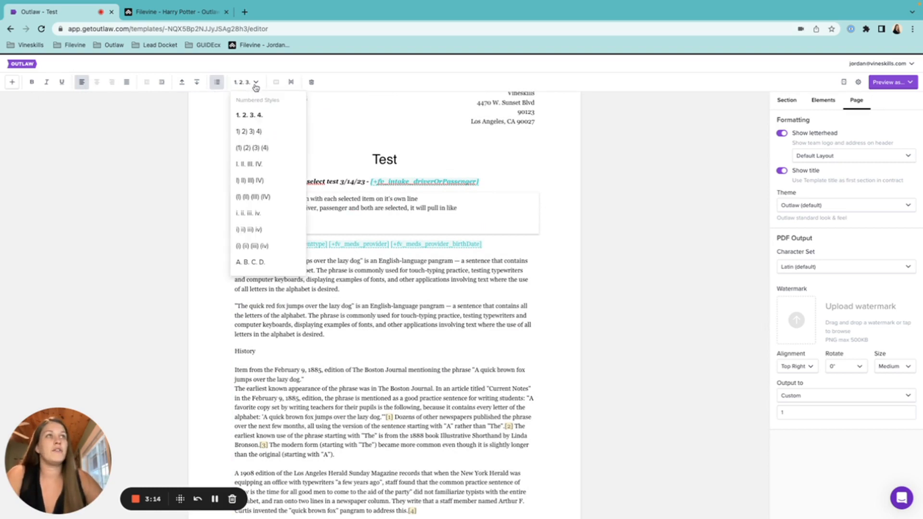
scroll(270, 184, "down", 3)
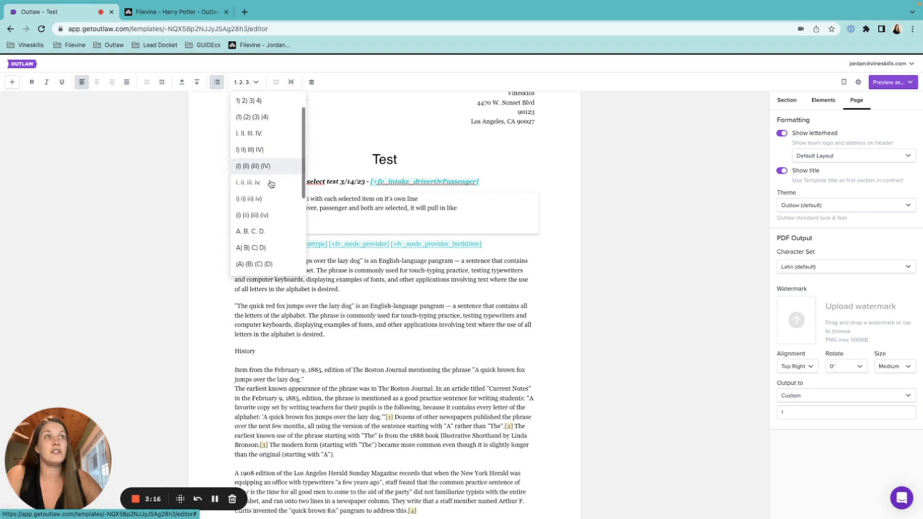
scroll(270, 184, "down", 6)
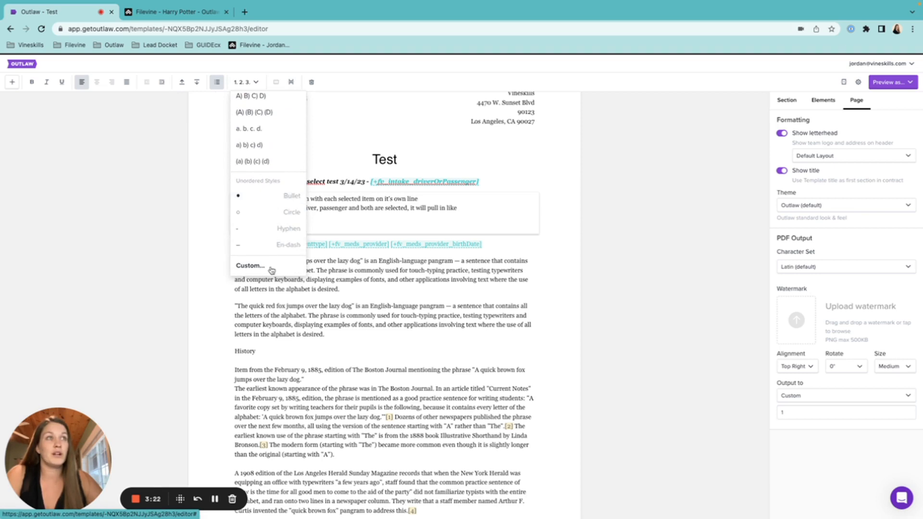
left_click(250, 266)
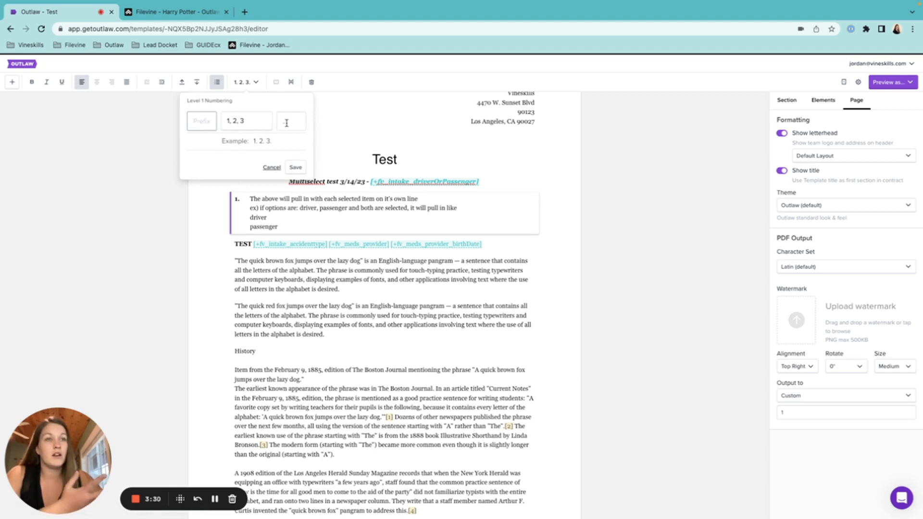
left_click(243, 82)
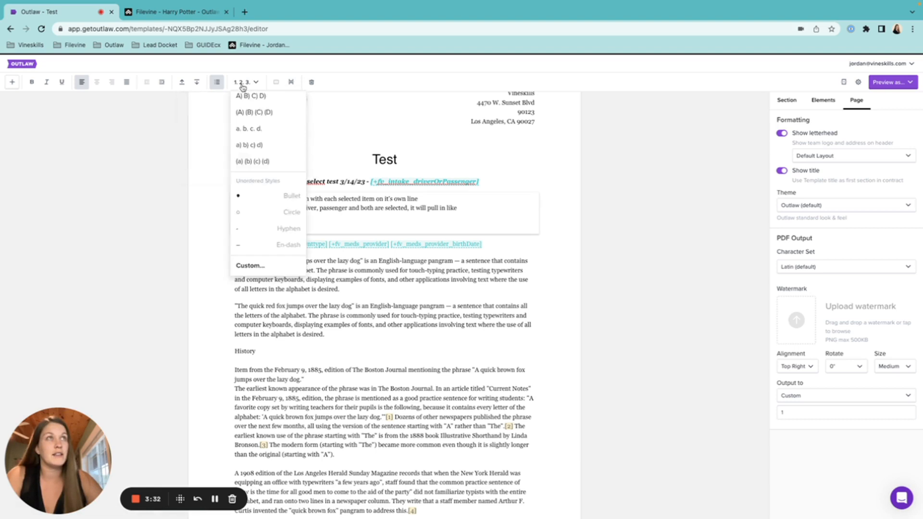
left_click(253, 116)
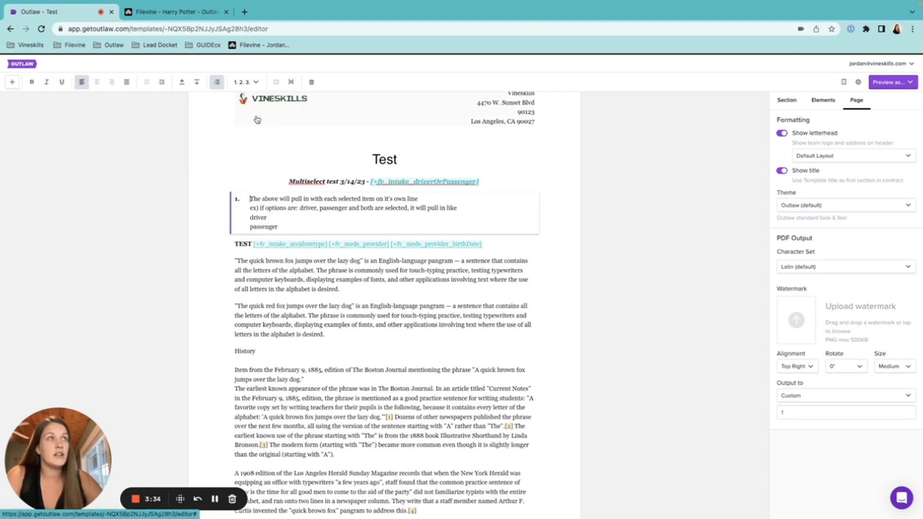
left_click(283, 226)
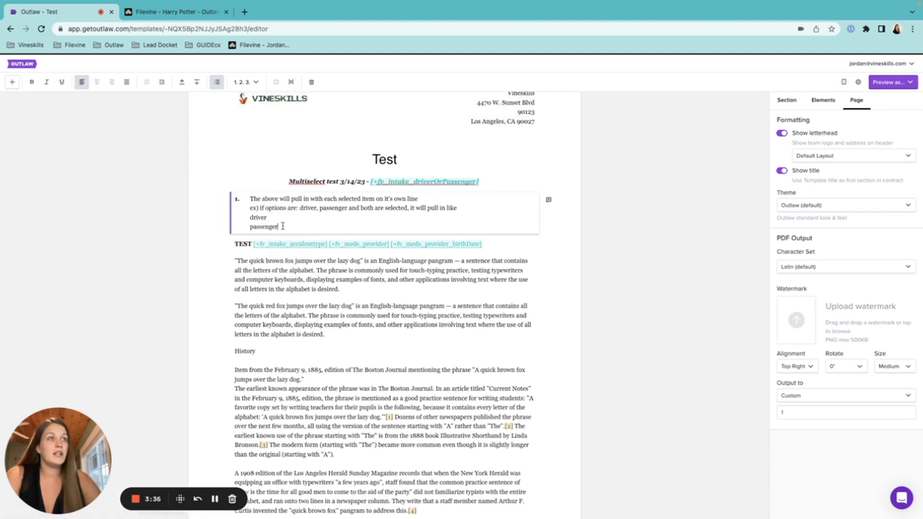
Add list item 'laksjdf' with a 'laksjdf' body line, then item 'laksdjf'.
key("Return")
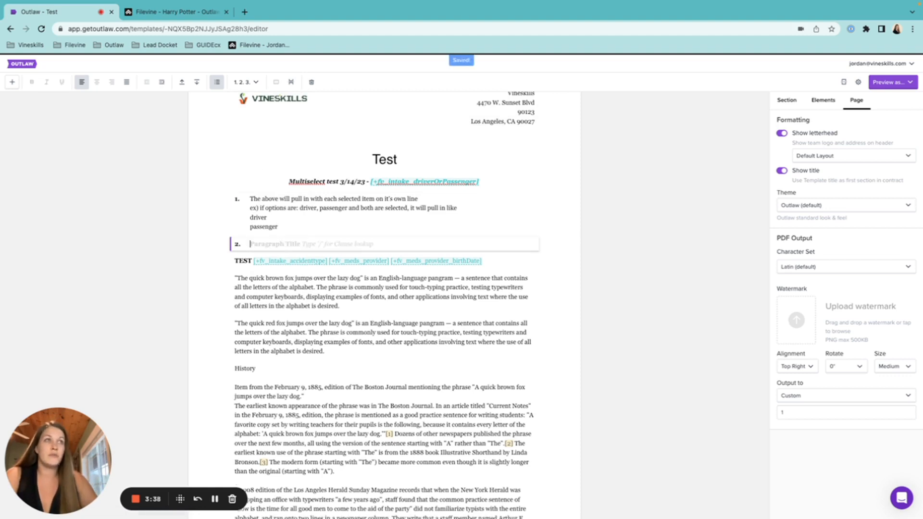
type("laksjdf")
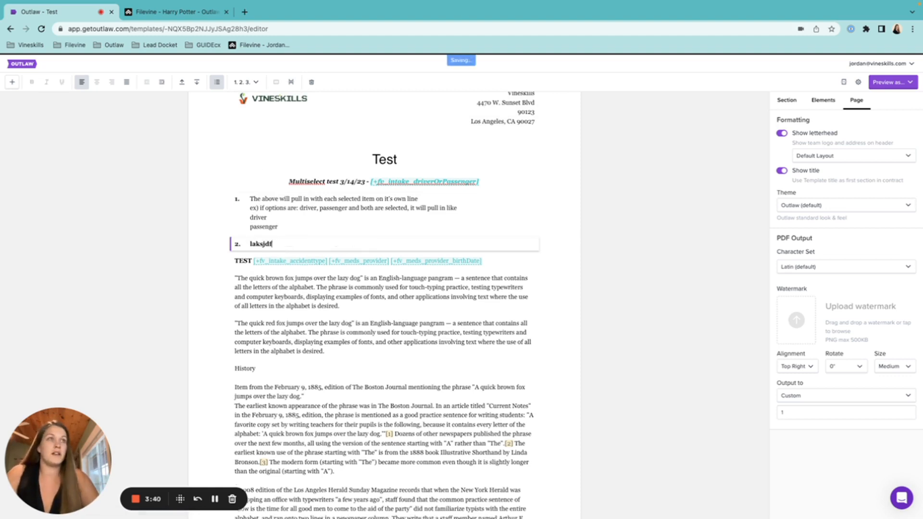
key("Return")
type("laksjdf")
key("Return")
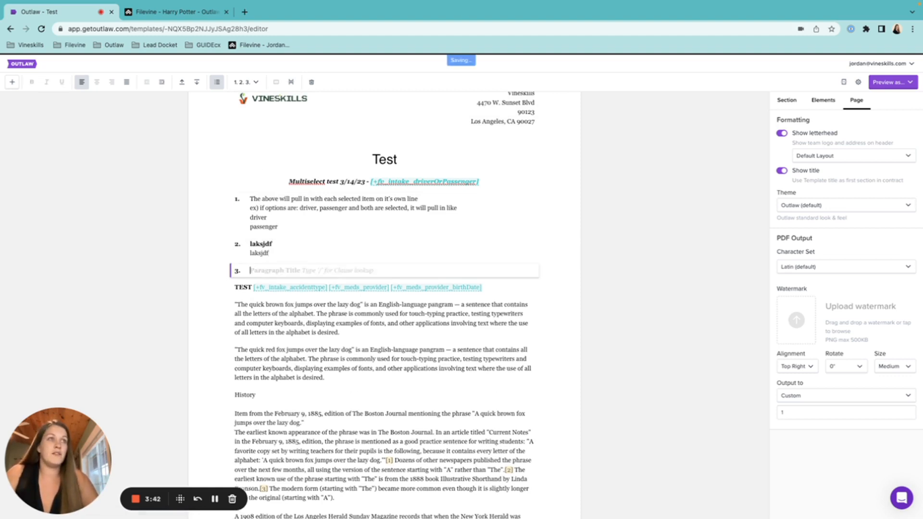
type("laksdjf")
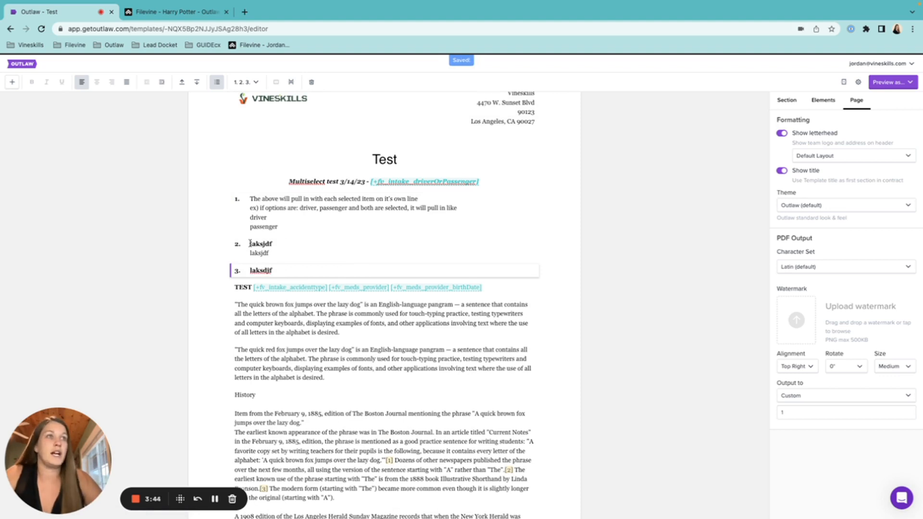
Indent 'laksjdf' into sub-item 1.1 and reset the list style to 1. 2. 3. 4.
left_click(250, 244)
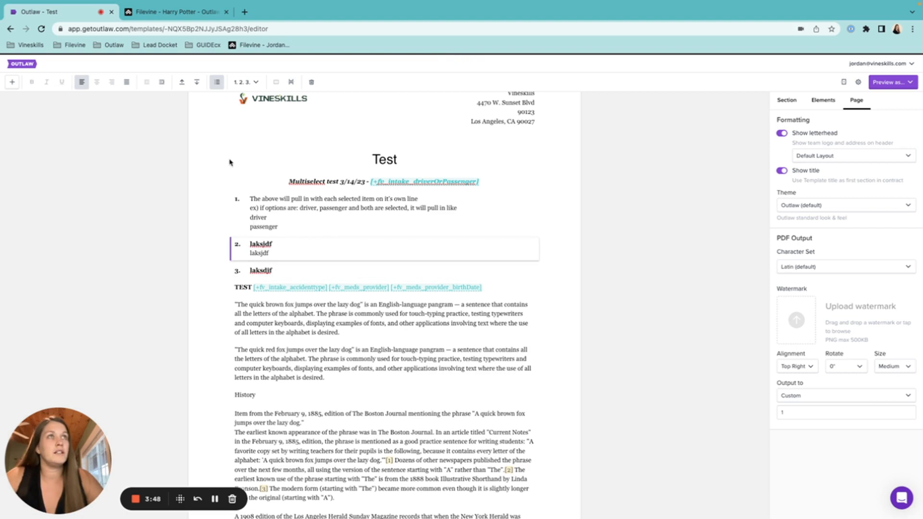
left_click(163, 84)
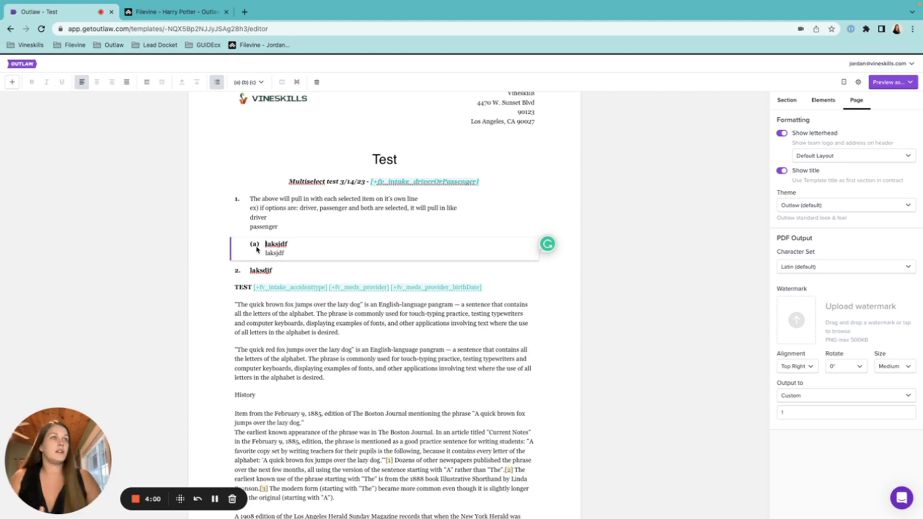
left_click(256, 84)
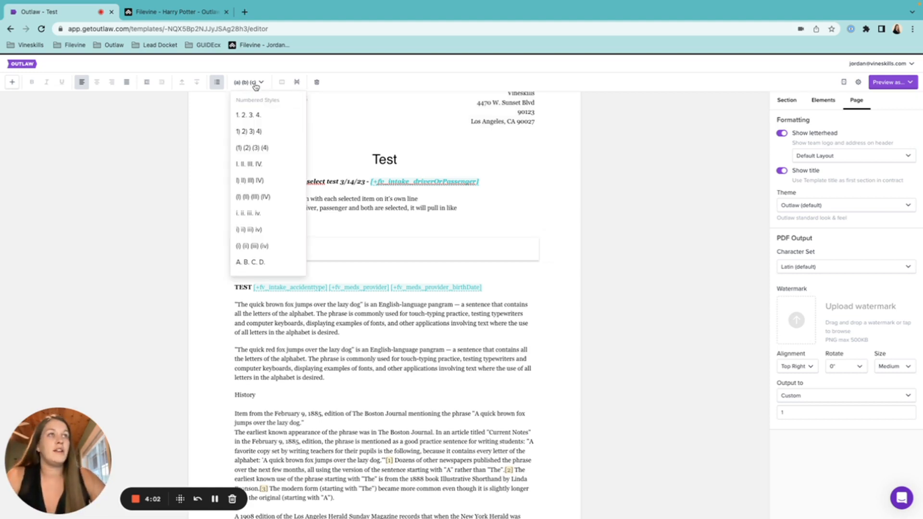
left_click(261, 117)
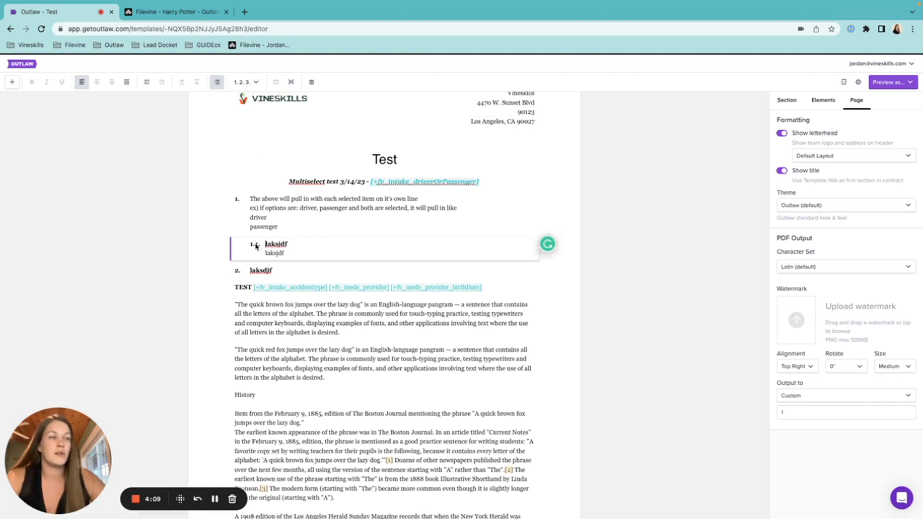
Add numbered item 3 'alksdjf' below 'laksdjf'.
left_click(283, 271)
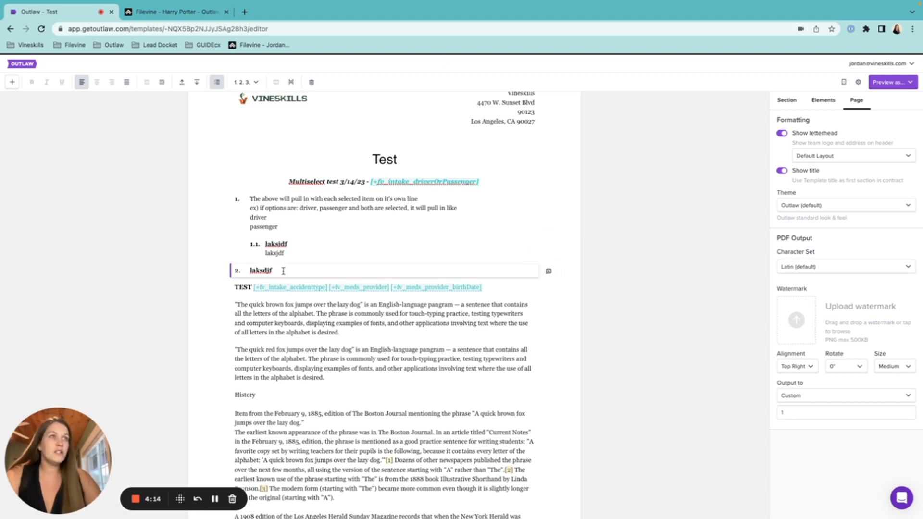
key("Return")
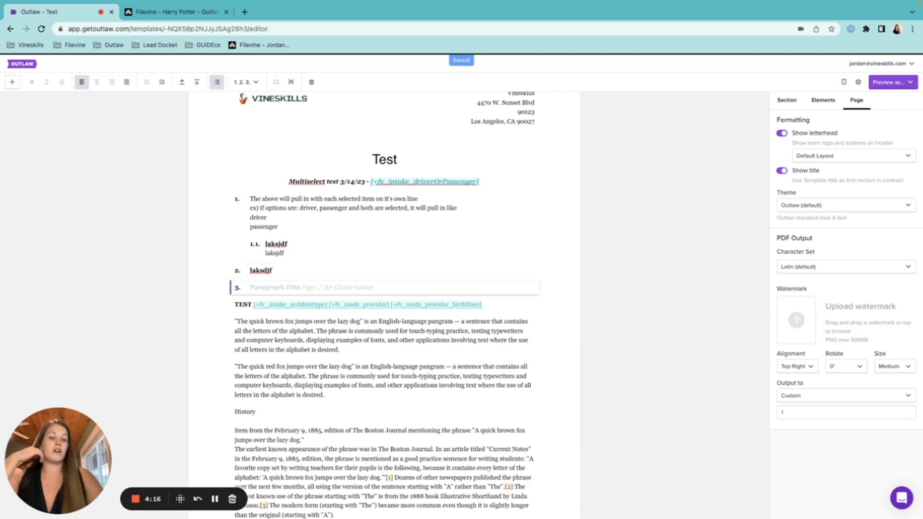
type("alksdjf")
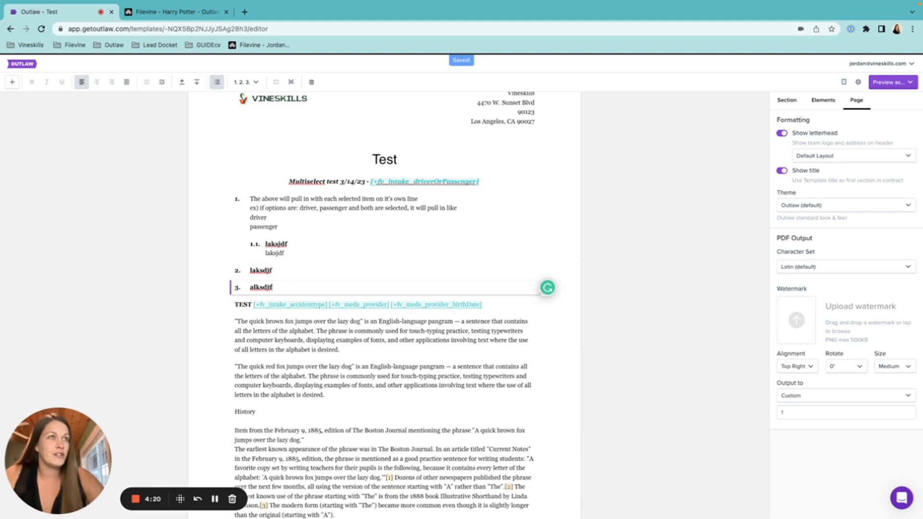
scroll(358, 379, "down", 1)
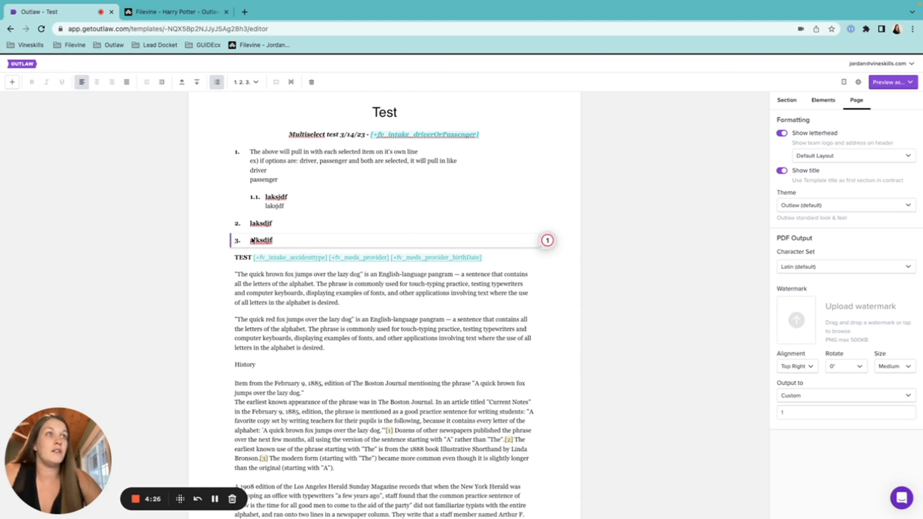
mouse_move(259, 241)
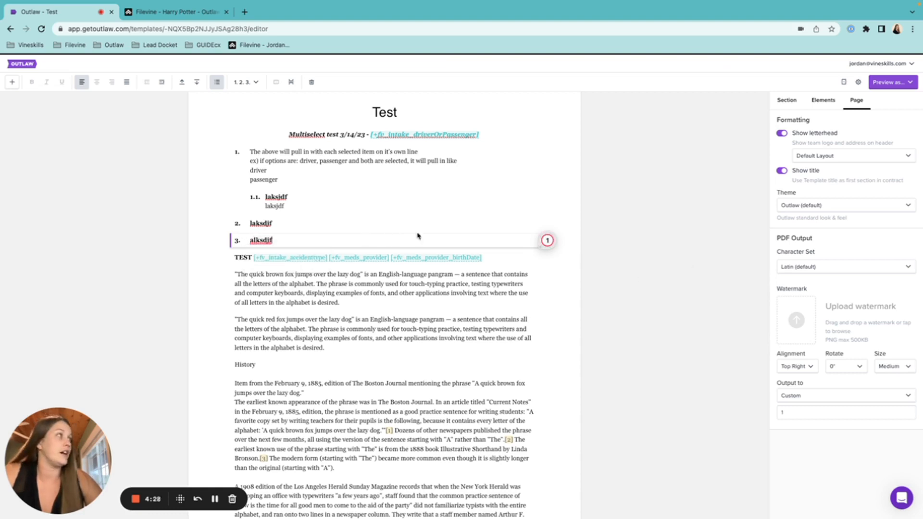
Condition the 'alksdjf' section on List of Offices including Arizona.
left_click(787, 102)
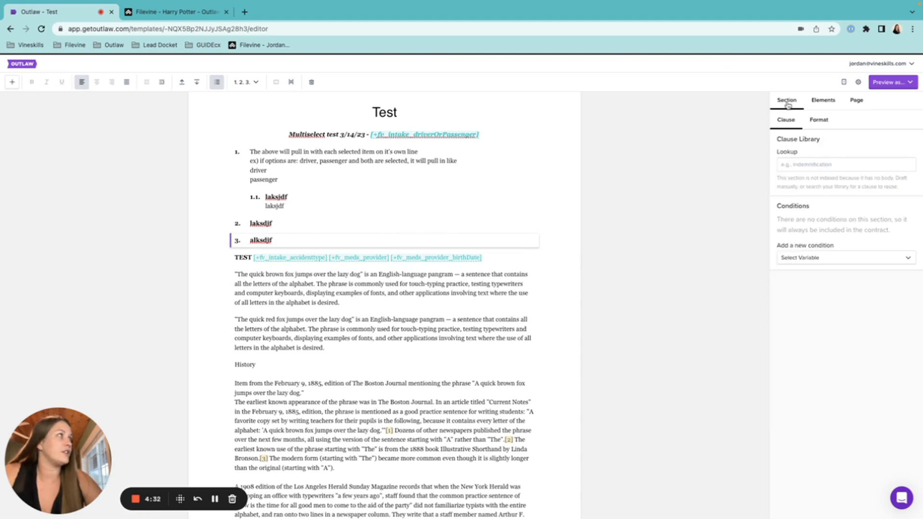
left_click(812, 262)
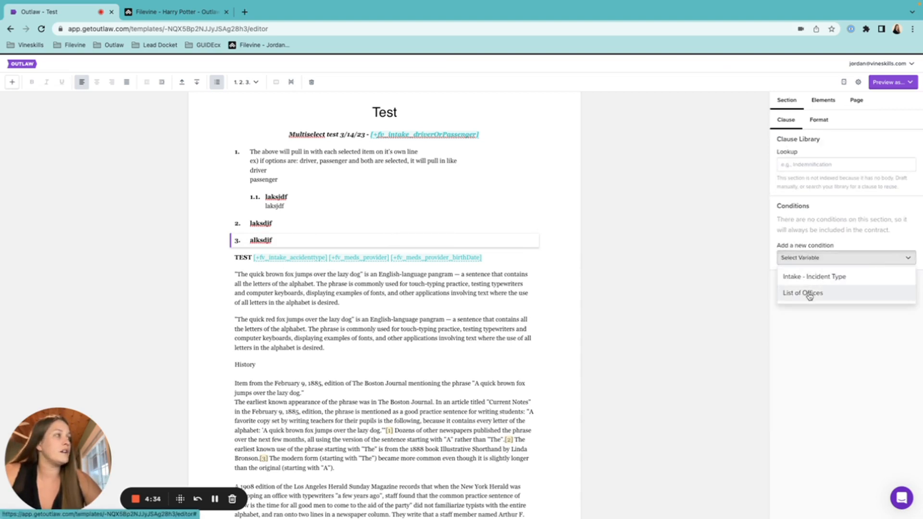
left_click(809, 293)
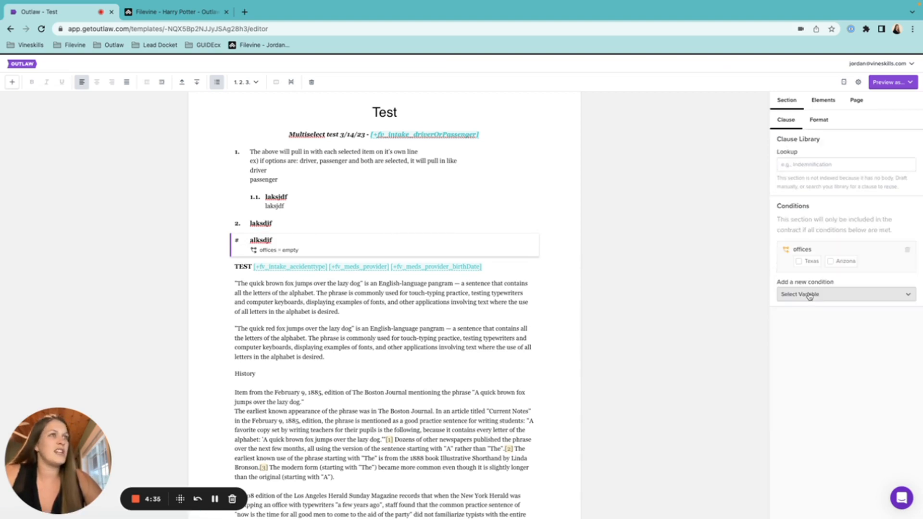
left_click(845, 262)
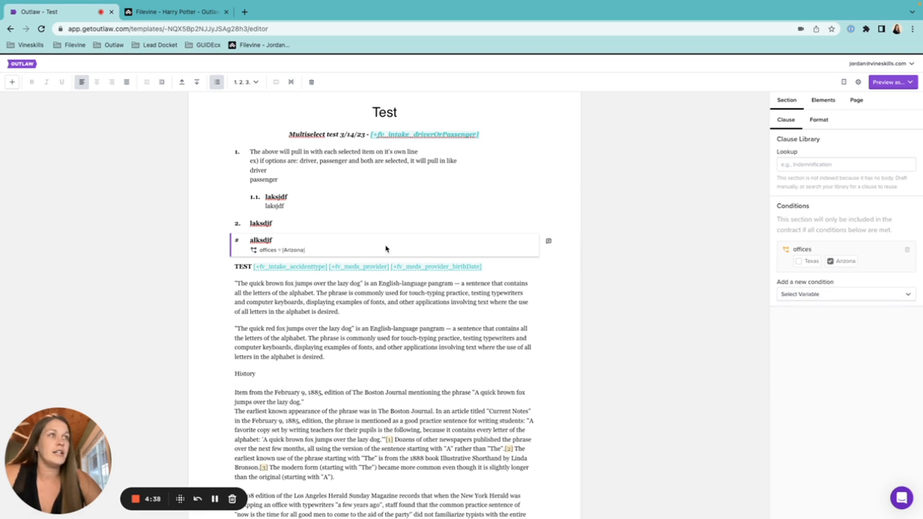
Add a List of Offices condition to 'laksdjf', then delete it.
left_click(308, 222)
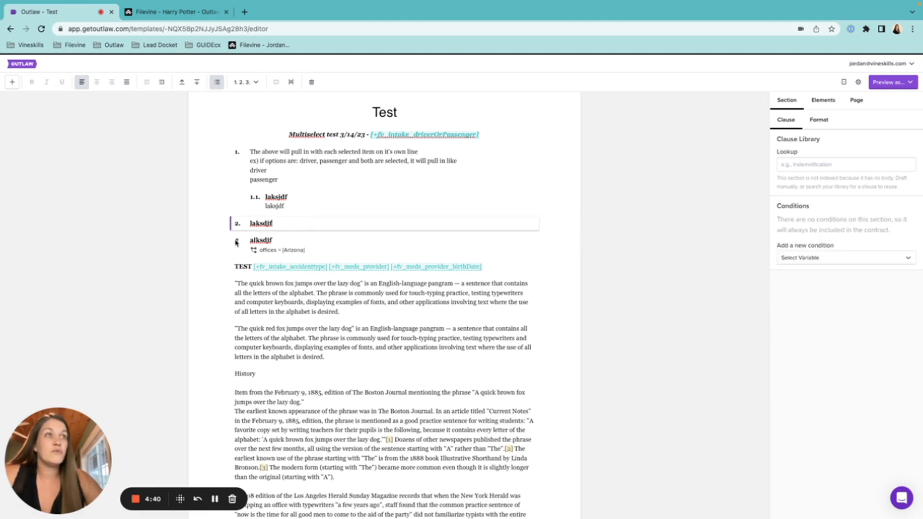
mouse_move(238, 244)
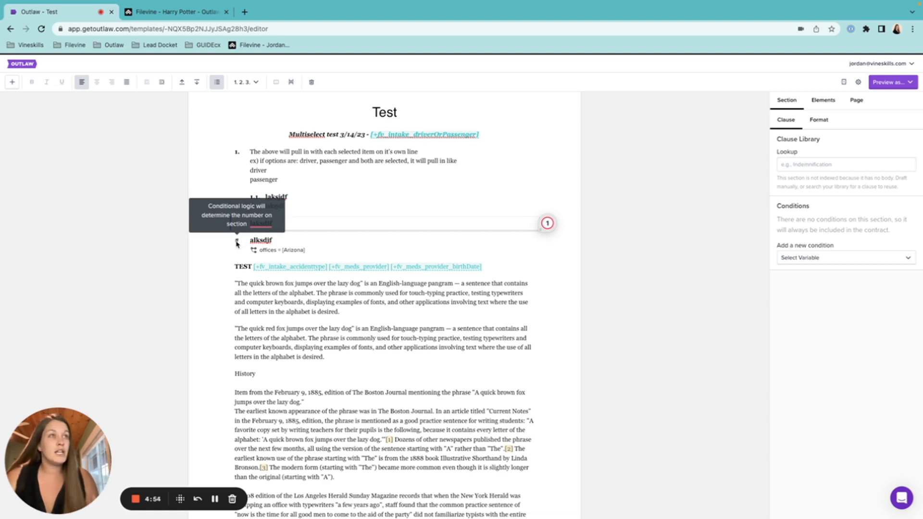
left_click(864, 258)
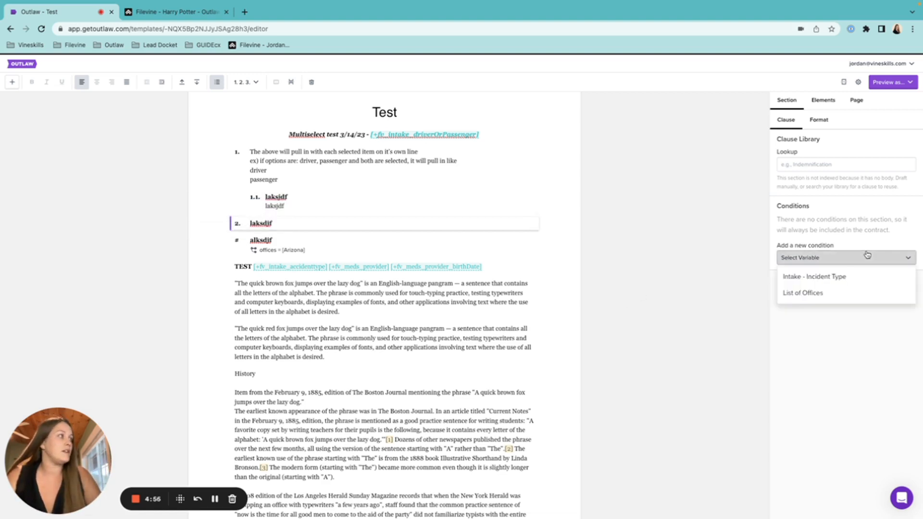
left_click(842, 294)
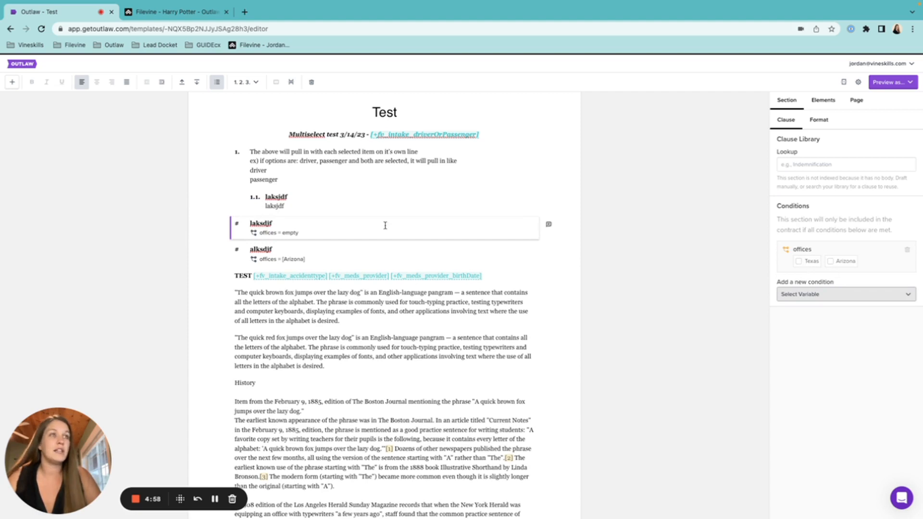
left_click(907, 249)
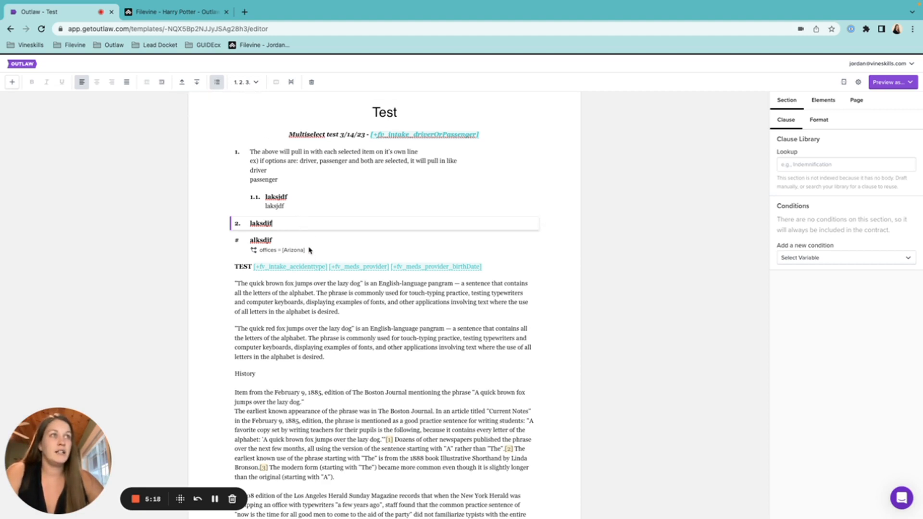
Add items 3 'lkasdjf' and 4 'laskdjf' with body lines, and start an empty item 5.
left_click(283, 242)
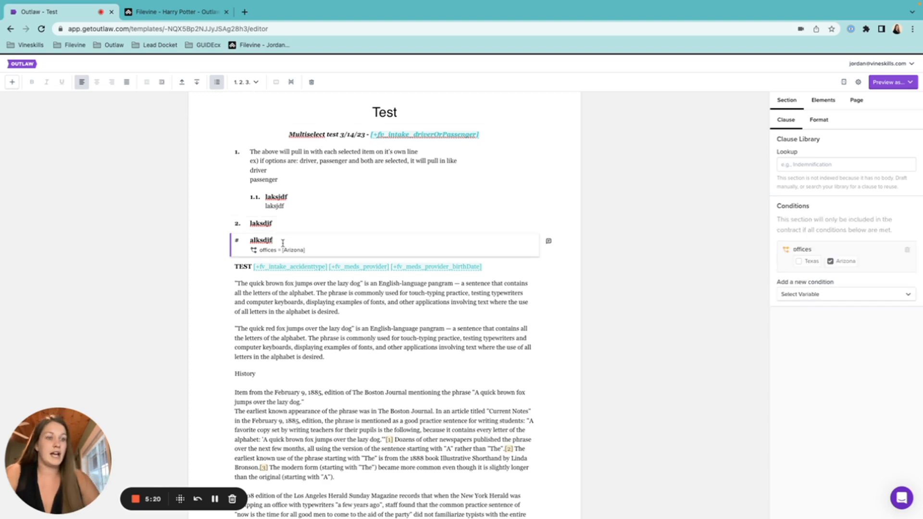
key("Return")
key("Return")
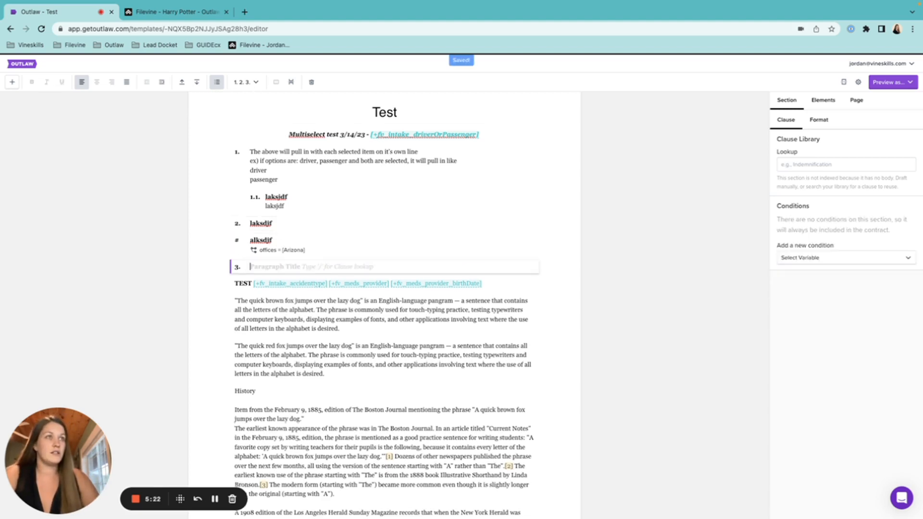
type("lkasdjf")
key("Return")
type("laskdjf")
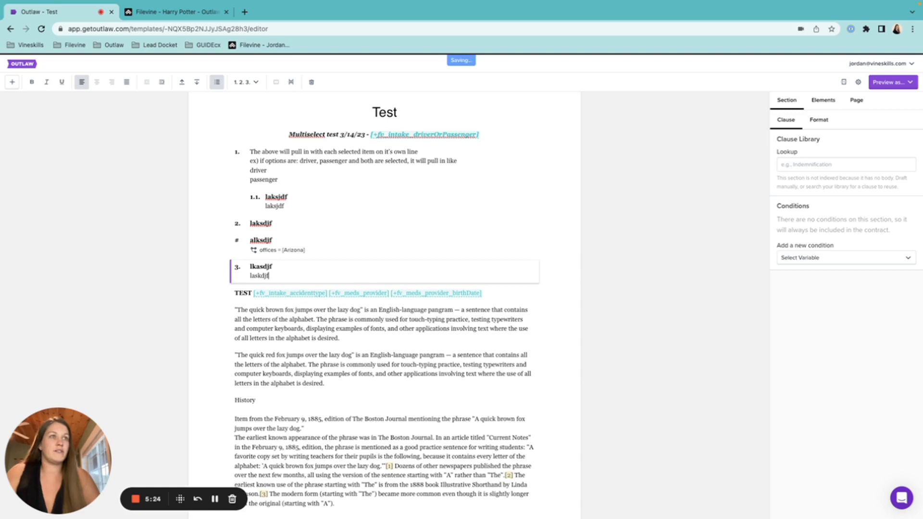
key("Return")
key("Return")
type("laskdjf")
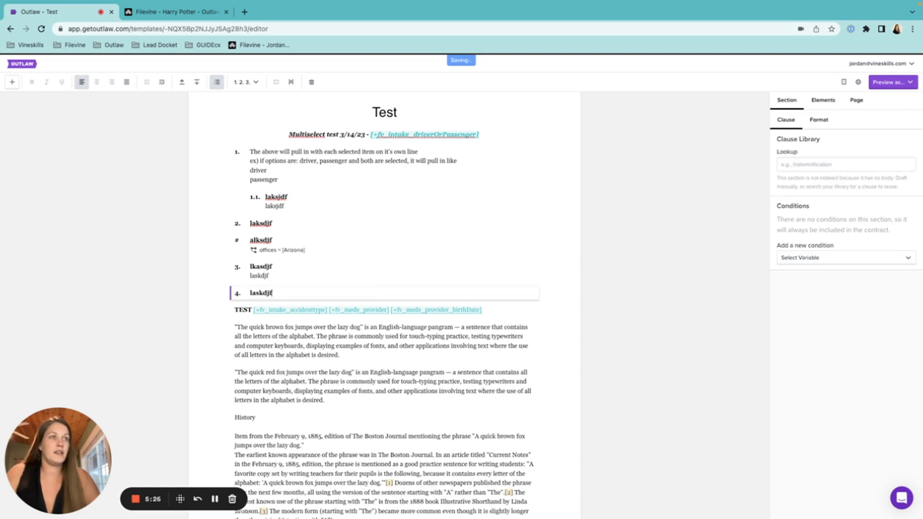
key("Return")
type("alksdjf")
key("Return")
key("Return")
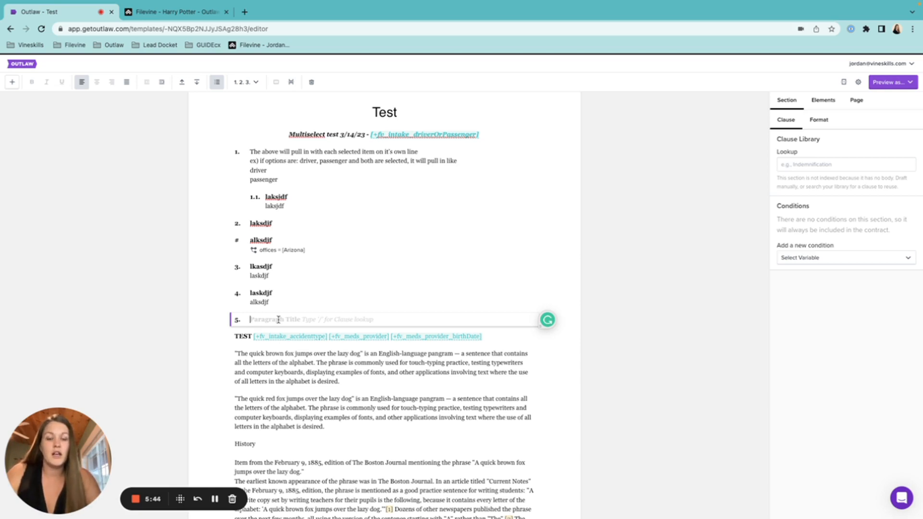
Give item 5 the title 'alksdjfalskdjf' and body line 'aslkdjflasjkdflj'.
type("T")
key("BackSpace")
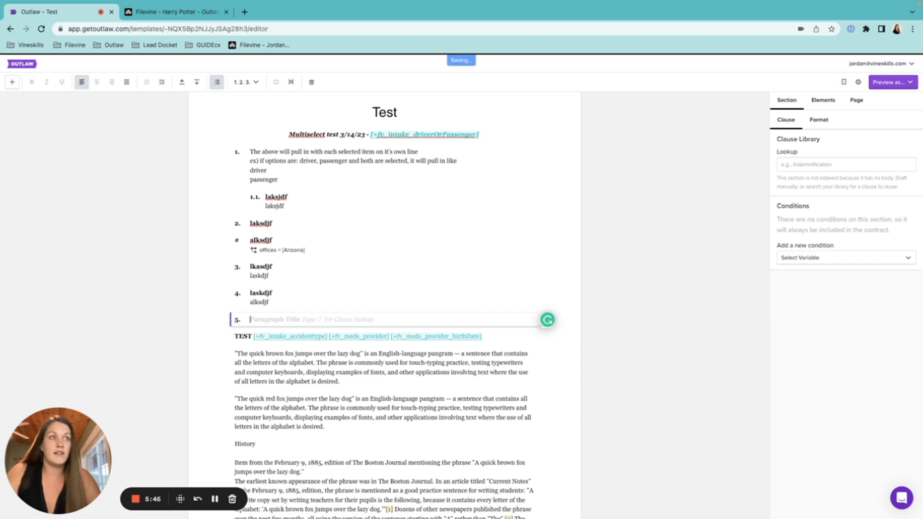
type("alksdjfalskdjf")
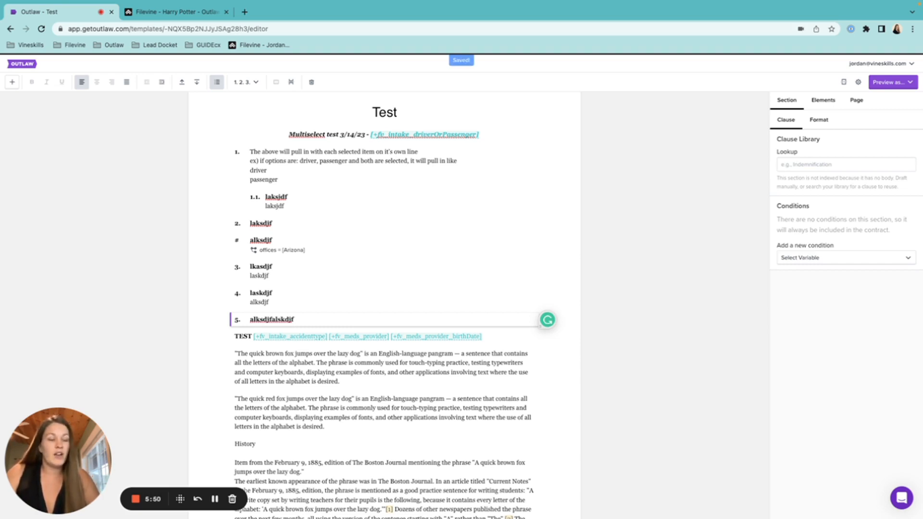
key("Return")
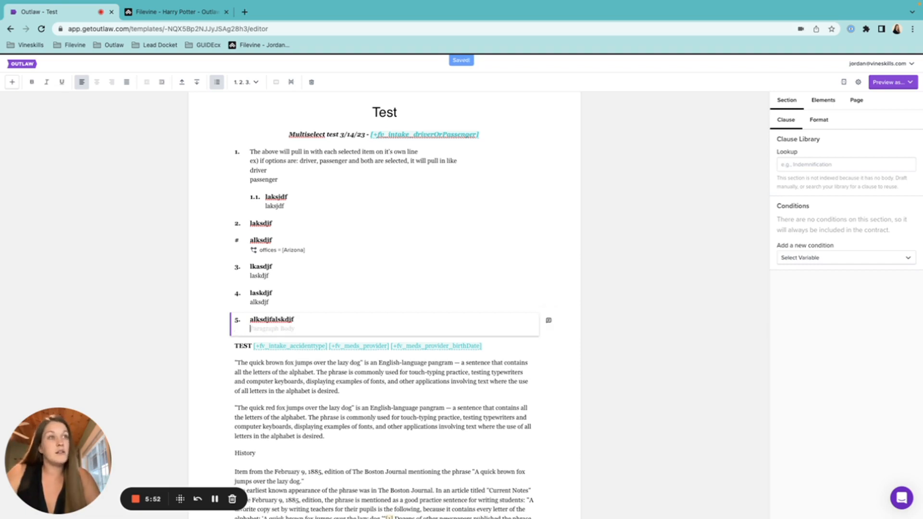
type("aslkdjflasjkdflj")
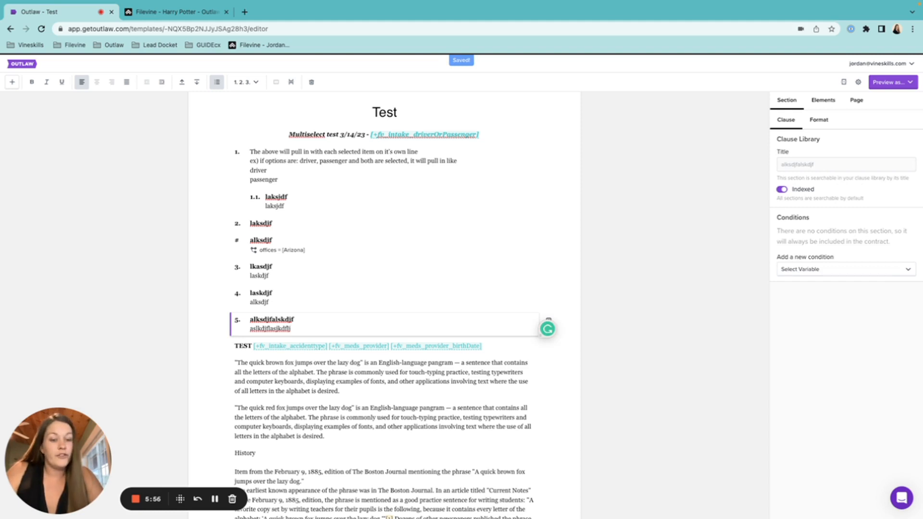
Type '[' at the end of item 5's body line to bring up the insert menu.
left_click(299, 319)
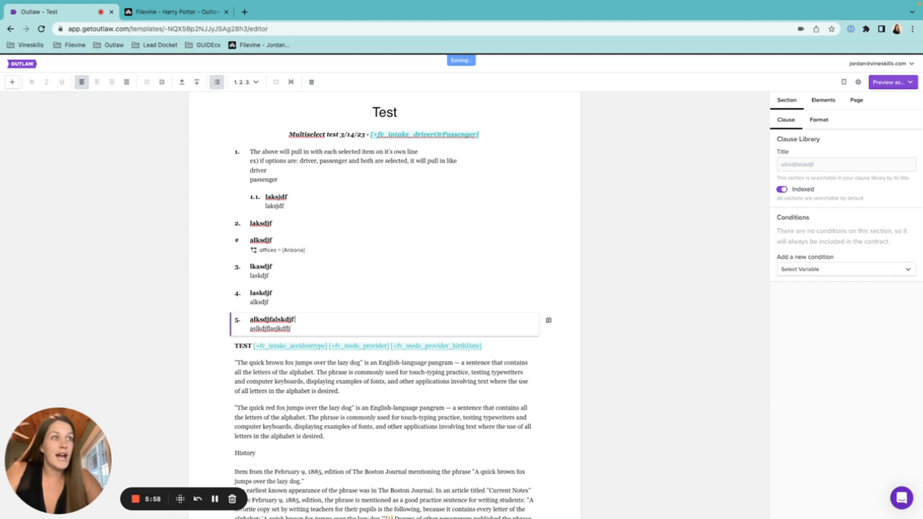
type("[")
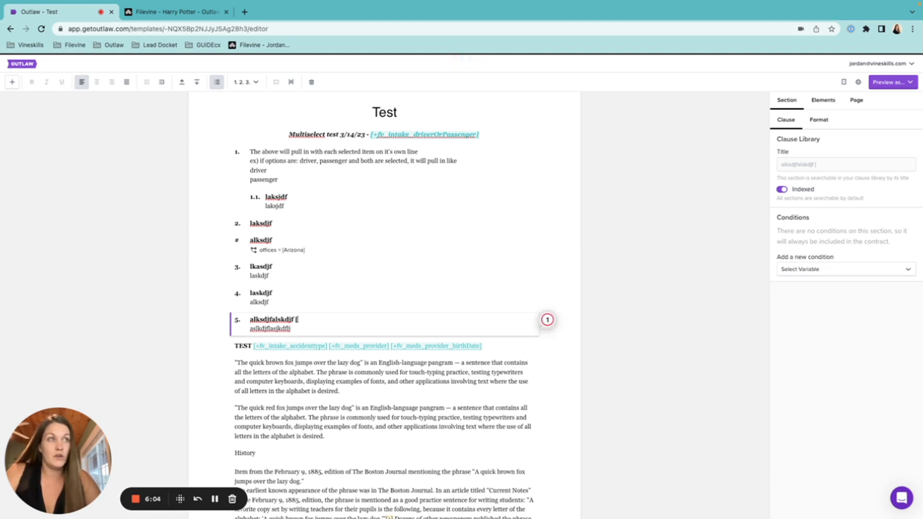
key("BackSpace")
key("BackSpace")
left_click(318, 328)
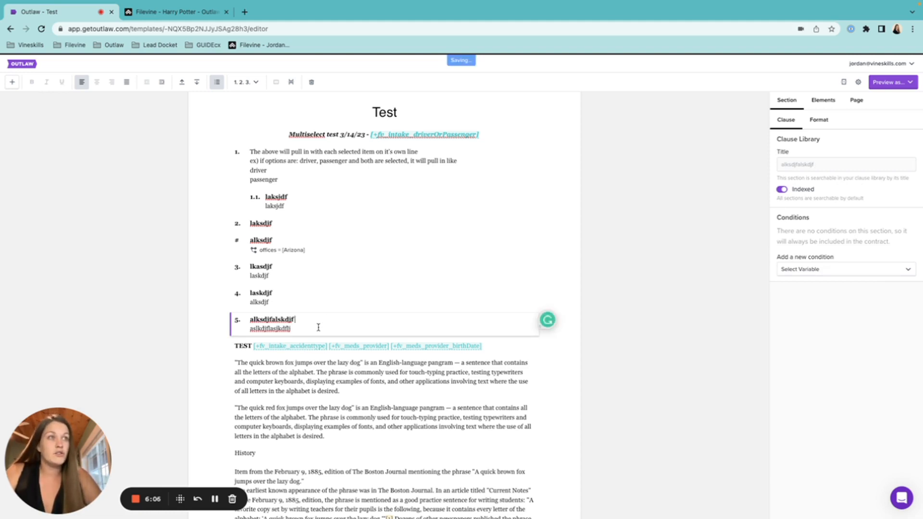
type("[")
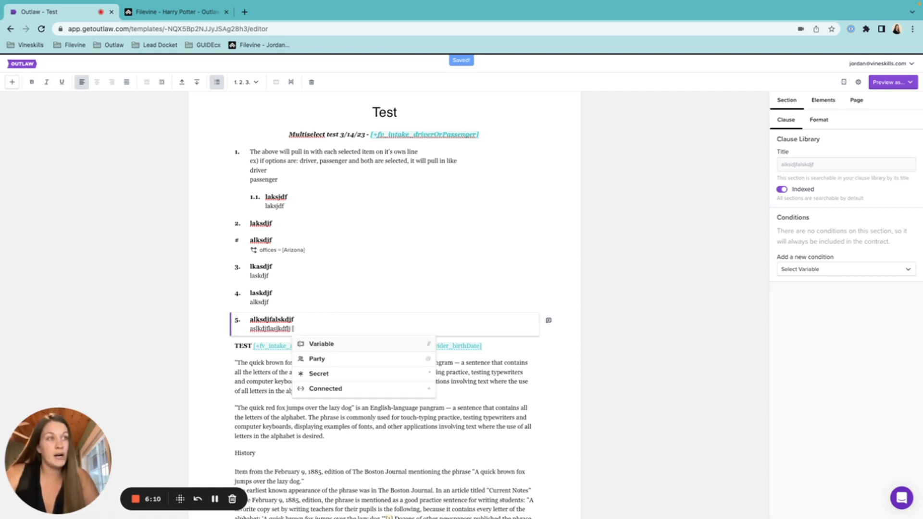
Insert the connected field +fv_casesummary_statuteoflimitations with its default format.
left_click(331, 392)
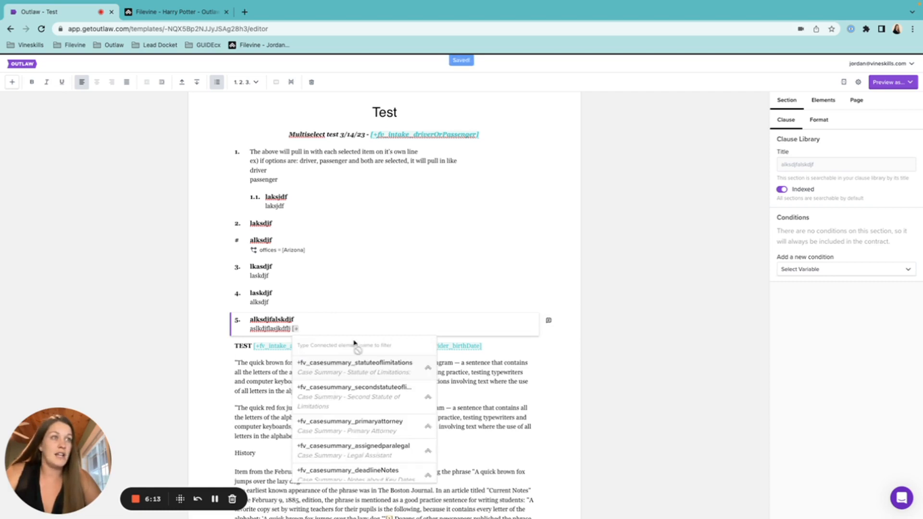
left_click(340, 372)
left_click(353, 350)
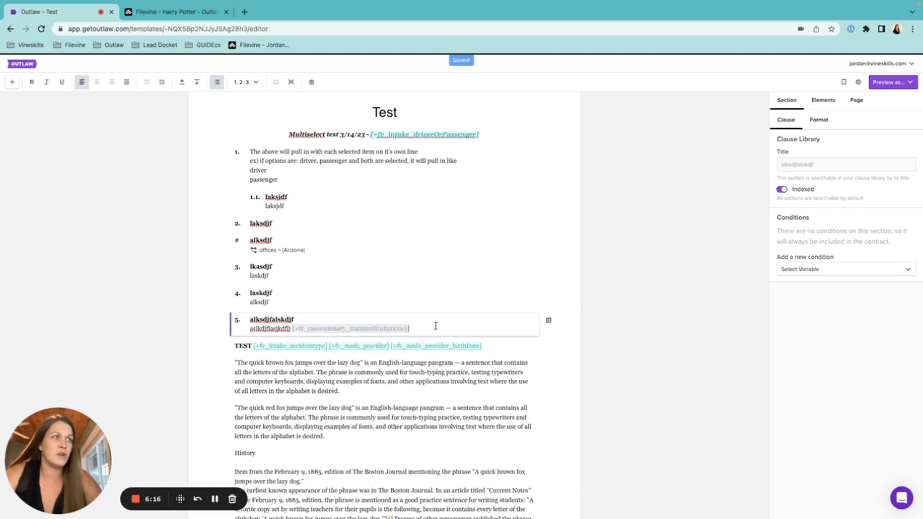
Bold item 5's whole body line, then remove the bold again.
triple_click(406, 328)
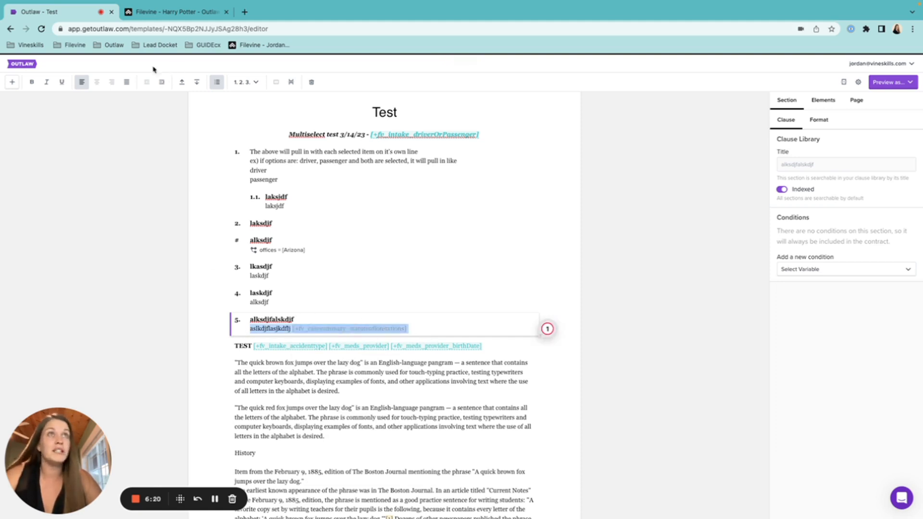
left_click(32, 82)
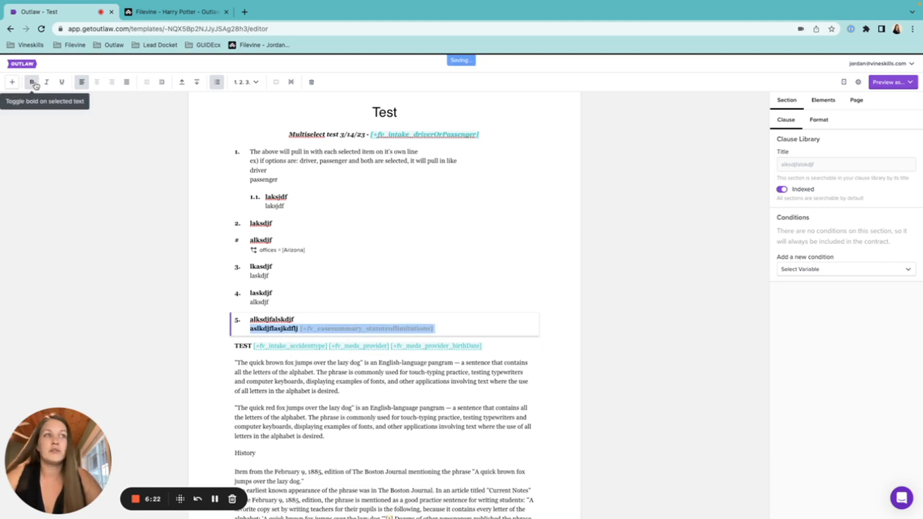
left_click(32, 82)
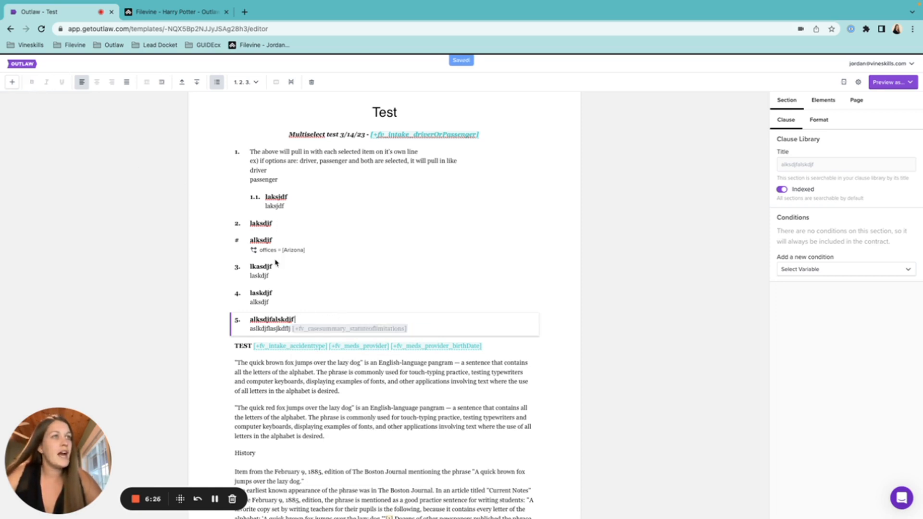
left_click(279, 274)
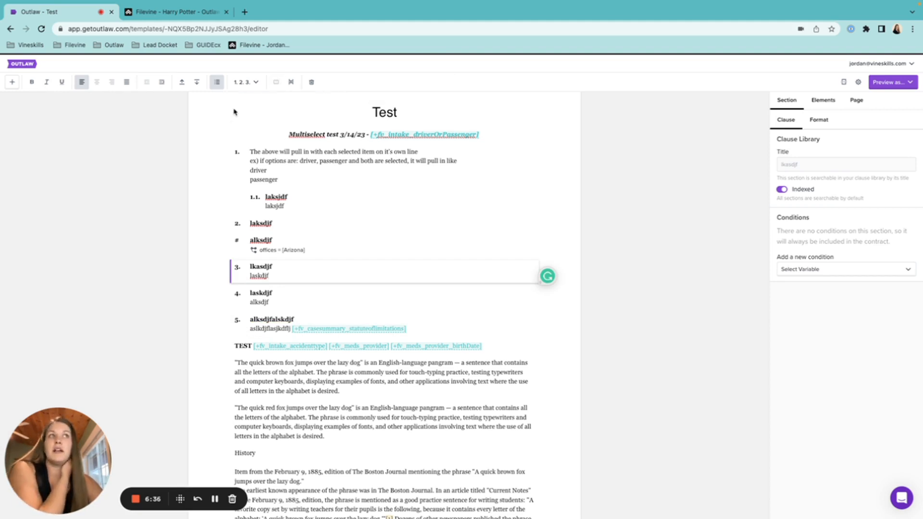
Switch numbering off for the lkasdjf, laskdjf and alksdjfalskdjf sections.
left_click(217, 82)
key("Down")
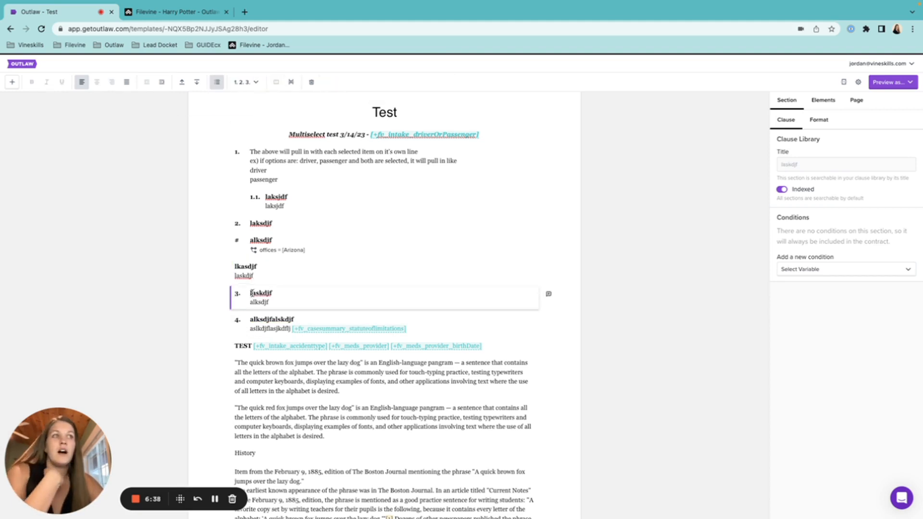
left_click(217, 82)
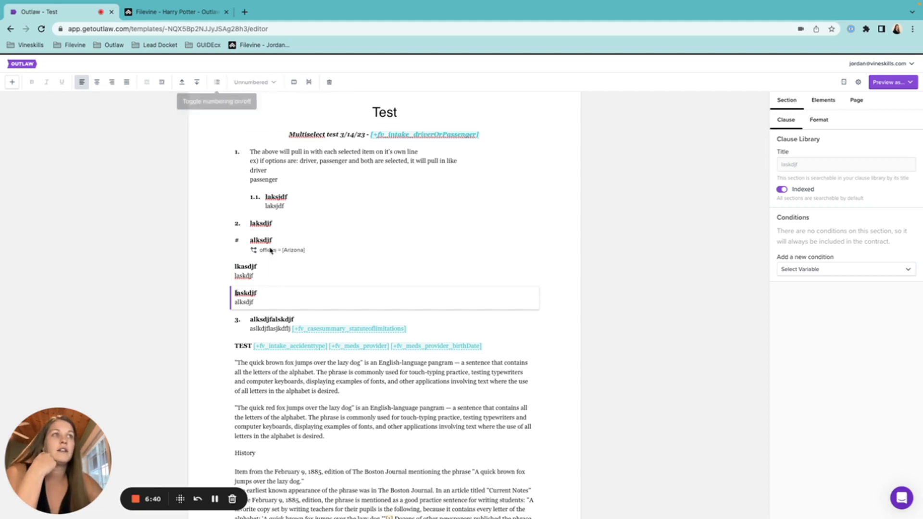
left_click(272, 327)
left_click(217, 82)
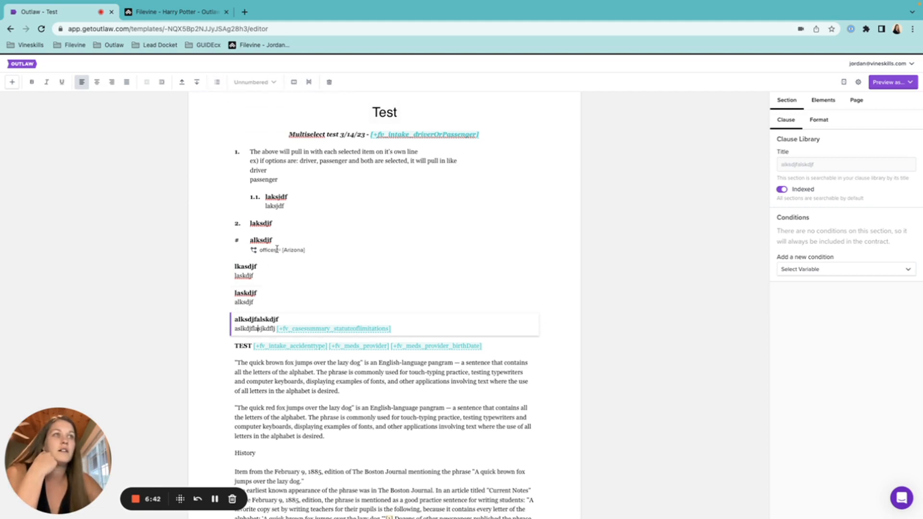
left_click(274, 268)
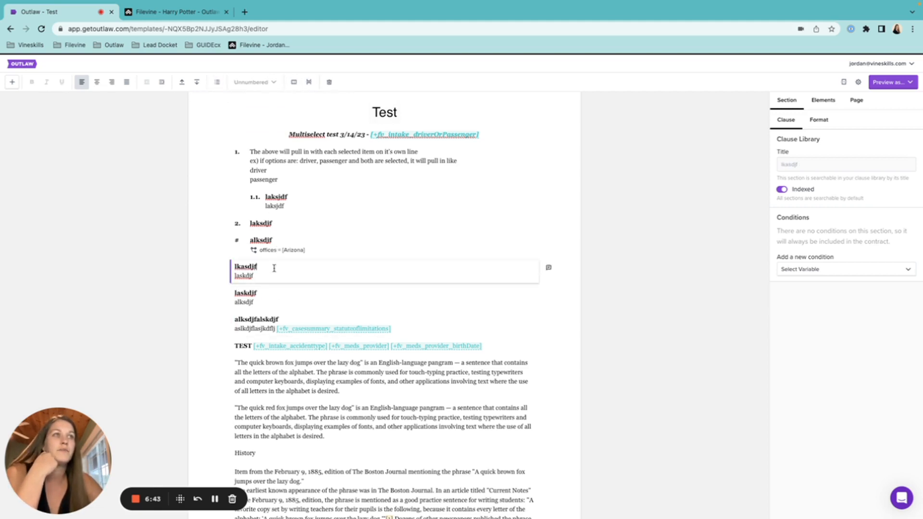
Arrange lkasdjf, laskdjf and alksdjfalskdjf as three side-by-side columns.
left_click(294, 83)
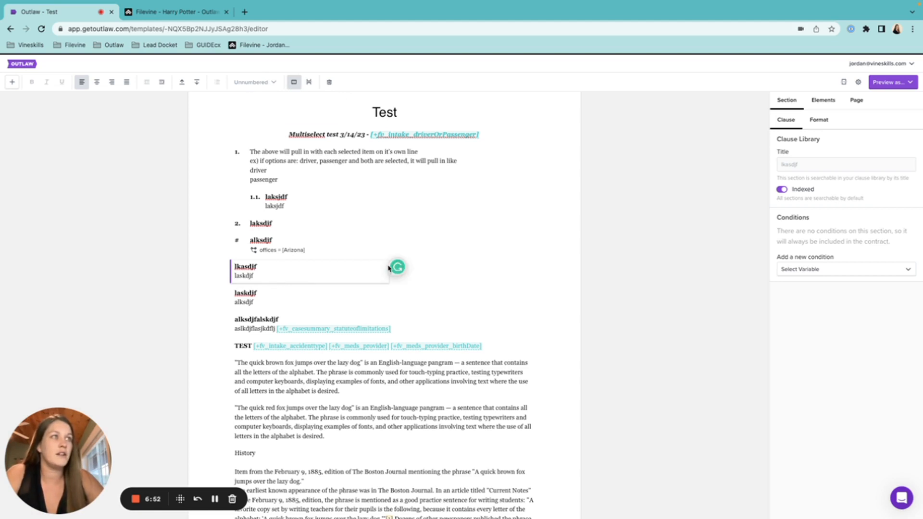
left_click(266, 294)
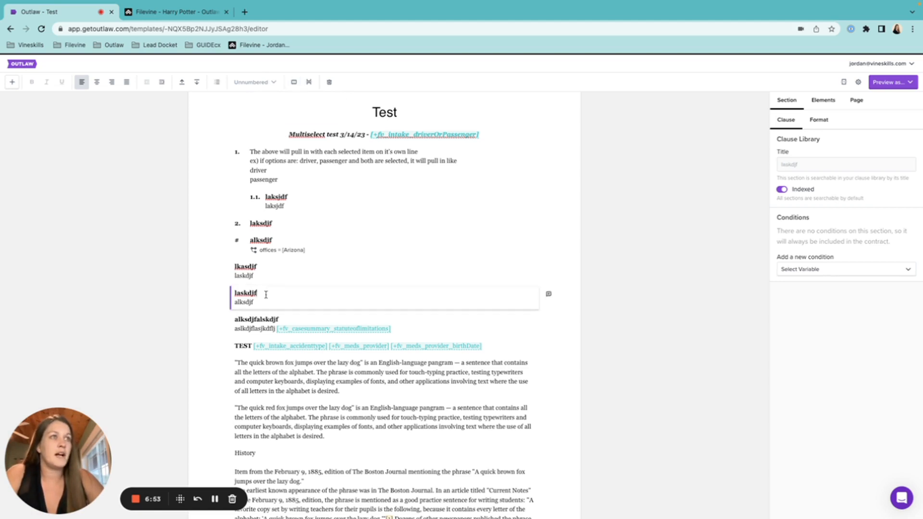
left_click(294, 82)
left_click(303, 289)
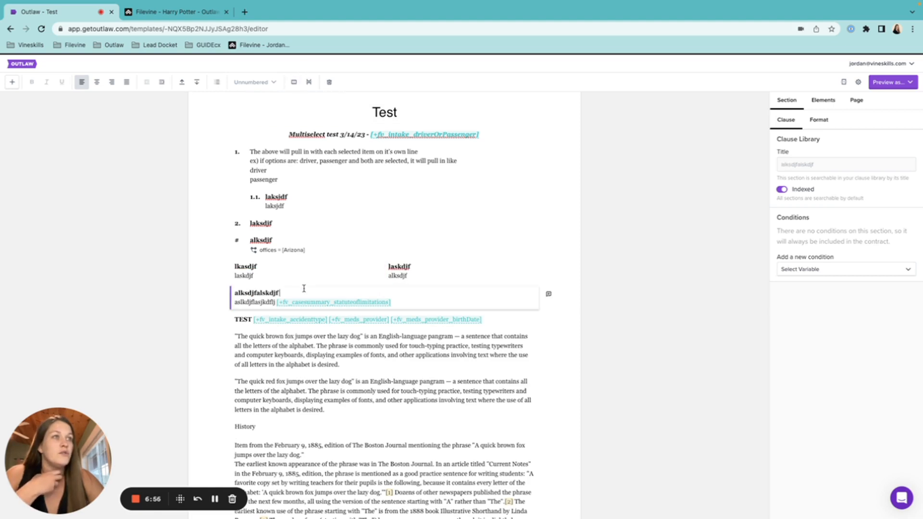
left_click(294, 82)
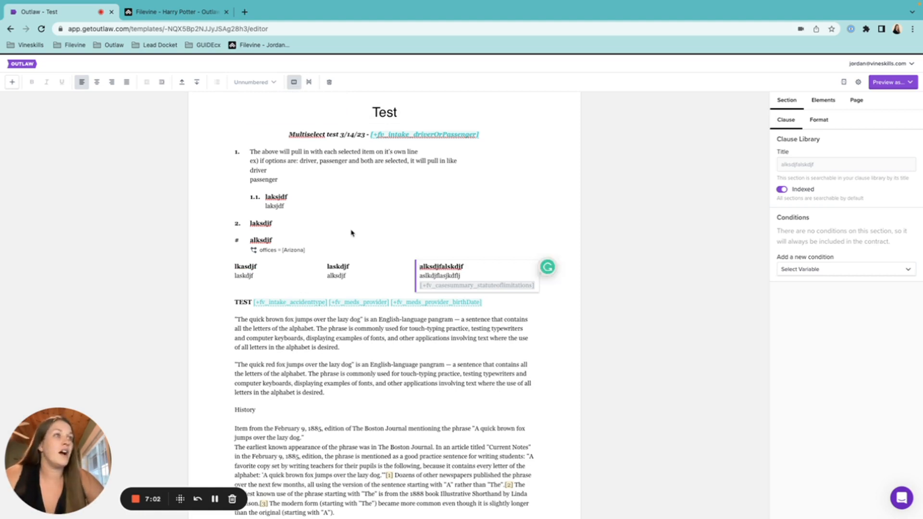
Add a List of Offices condition to the lkasdjf column, then delete it.
left_click(344, 271)
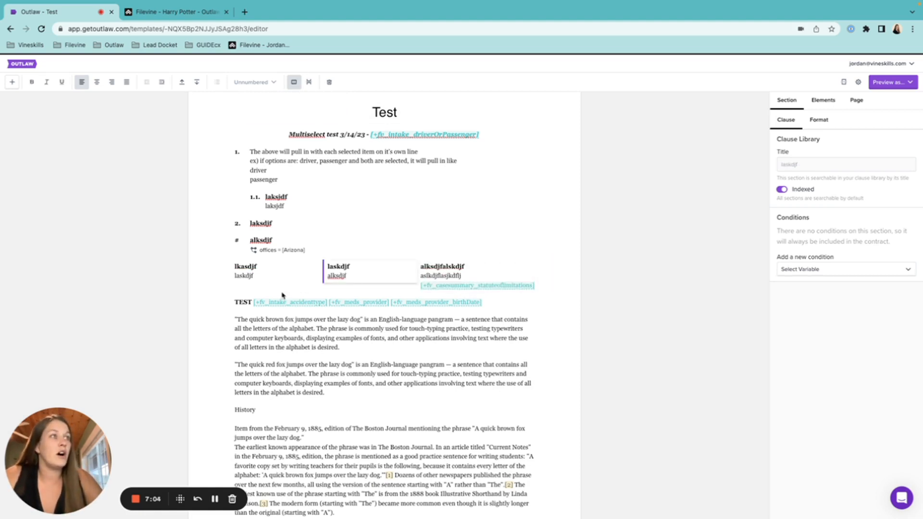
left_click(262, 273)
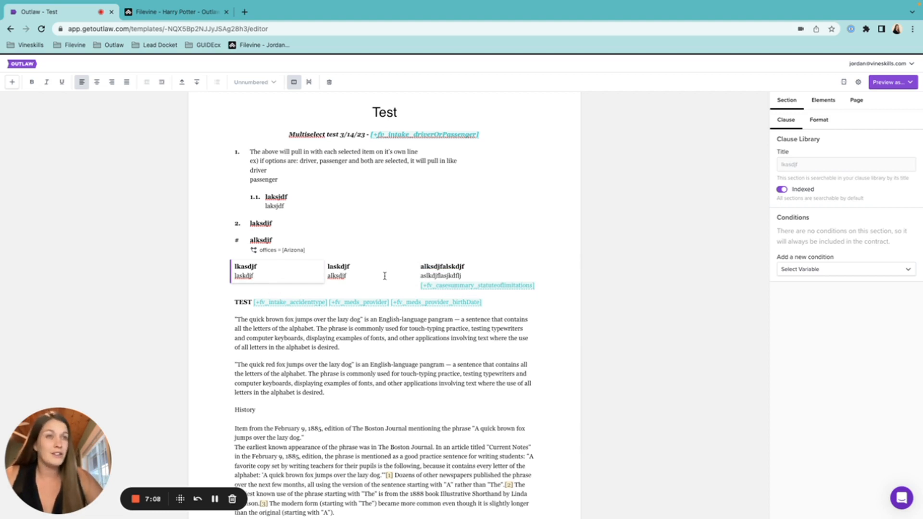
left_click(807, 277)
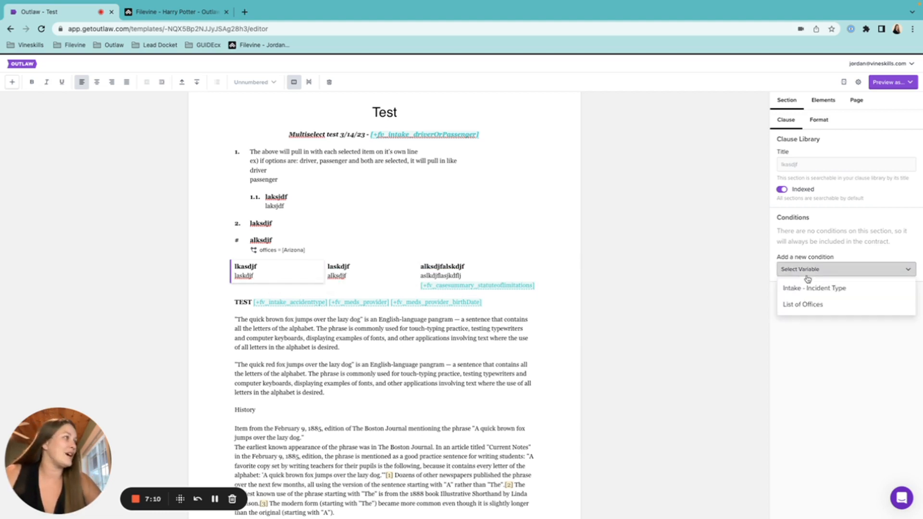
left_click(807, 304)
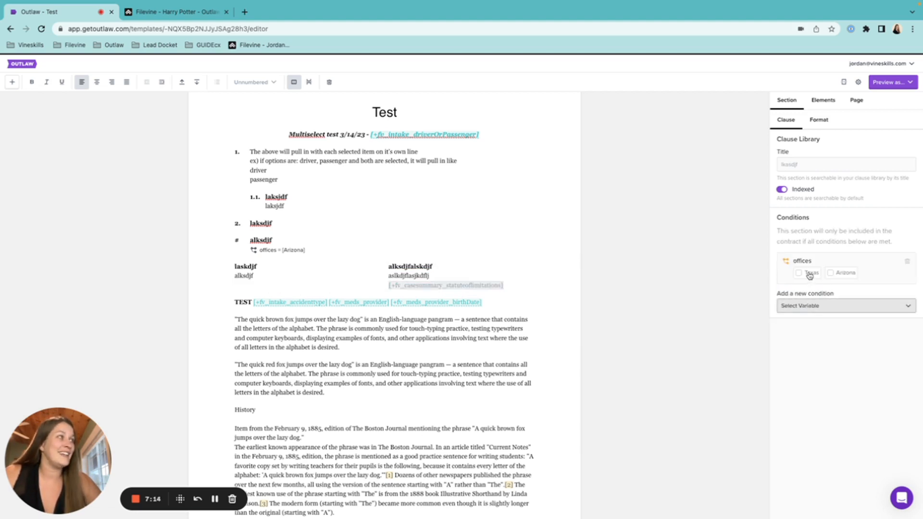
left_click(908, 263)
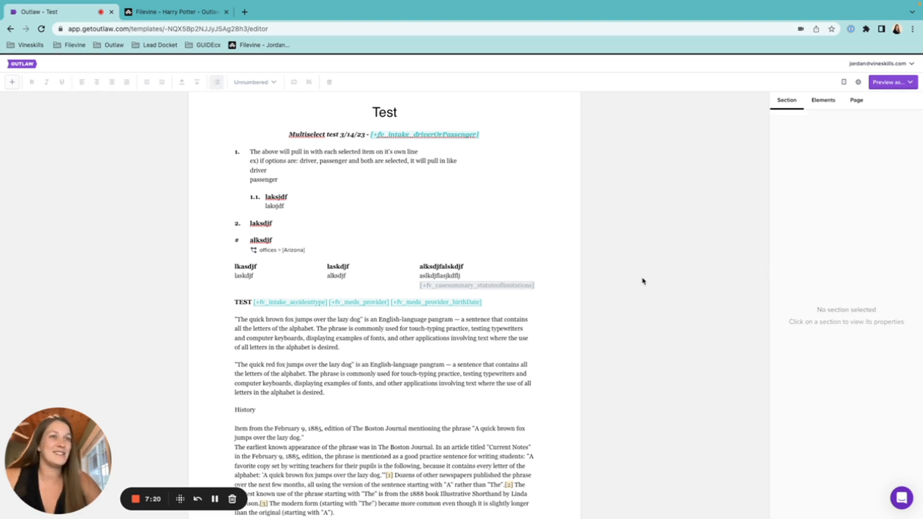
Add lines 'askljdfl' and 'laksdj' to the middle column and two 'alskdjf' lines to the left column.
left_click(358, 277)
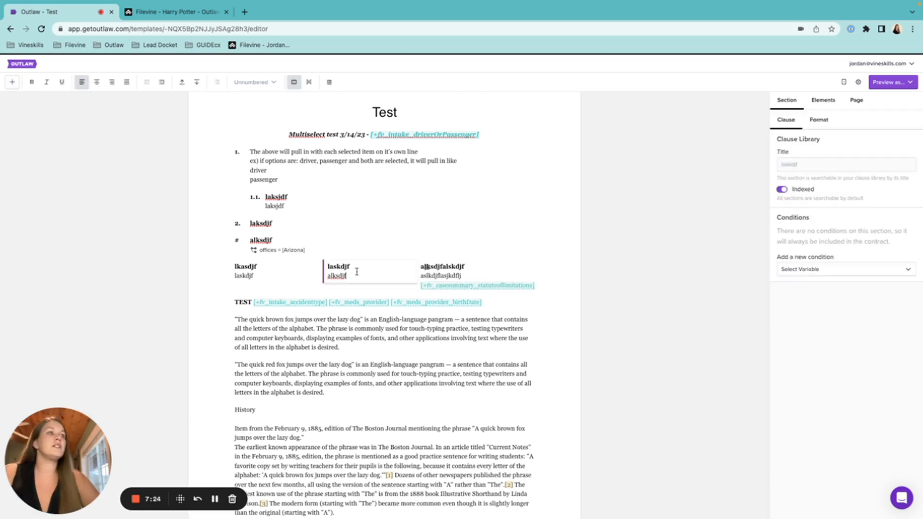
key("Return")
type("askljdfl")
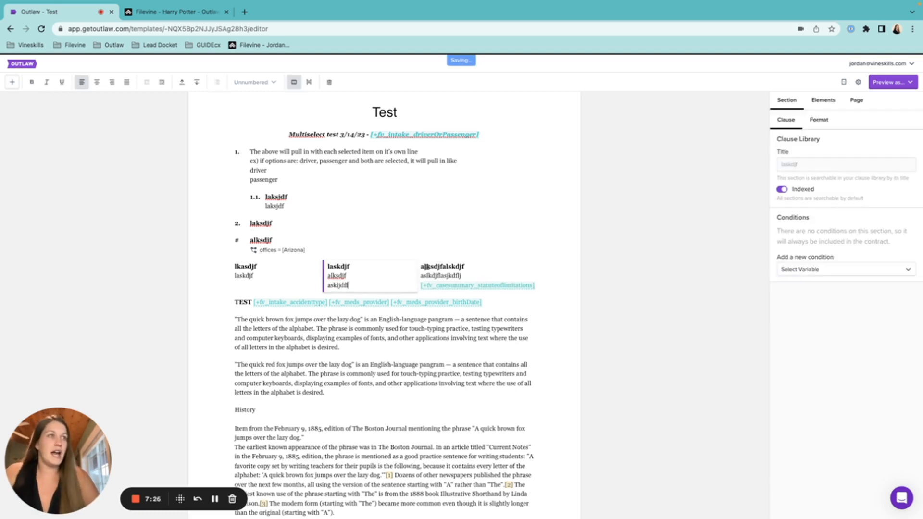
key("Return")
type("laksdjf")
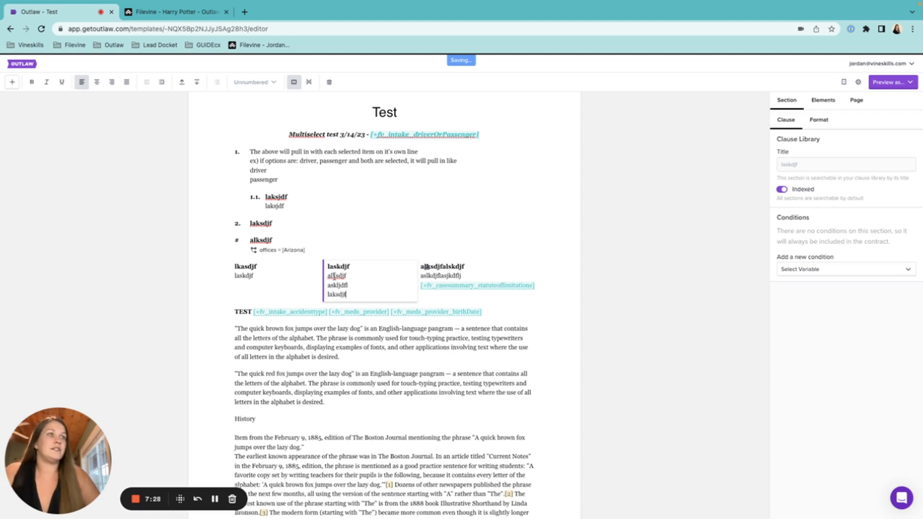
left_click(253, 276)
key("Return")
type("alskdjf")
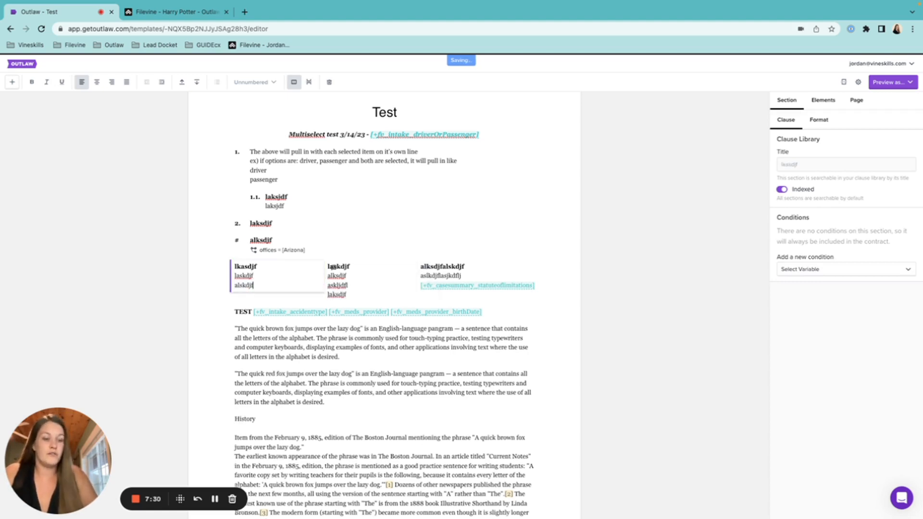
key("Return")
type("alskdjf")
key("Return")
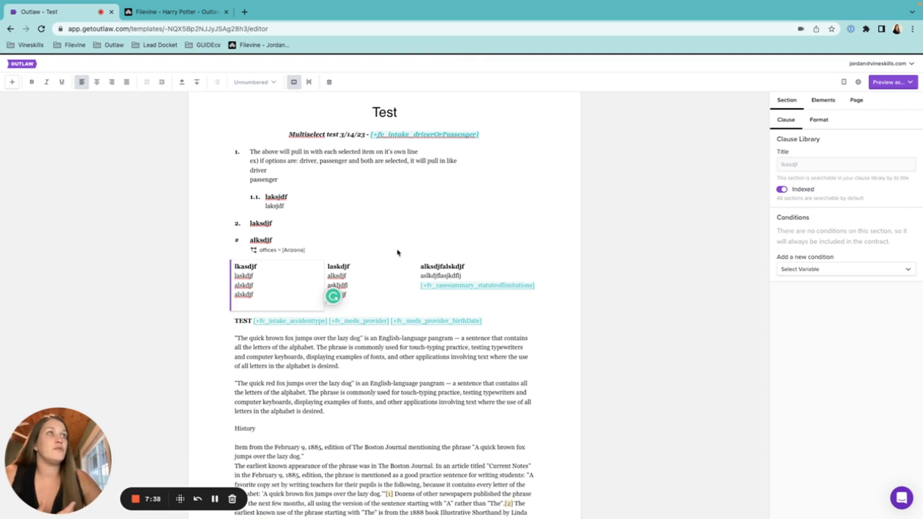
Add a page break before the middle-column table section.
left_click(380, 290)
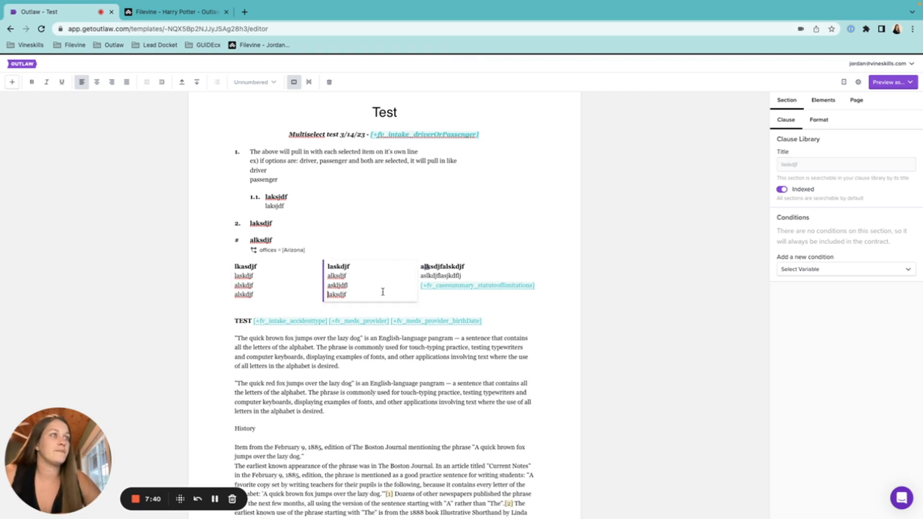
left_click(310, 83)
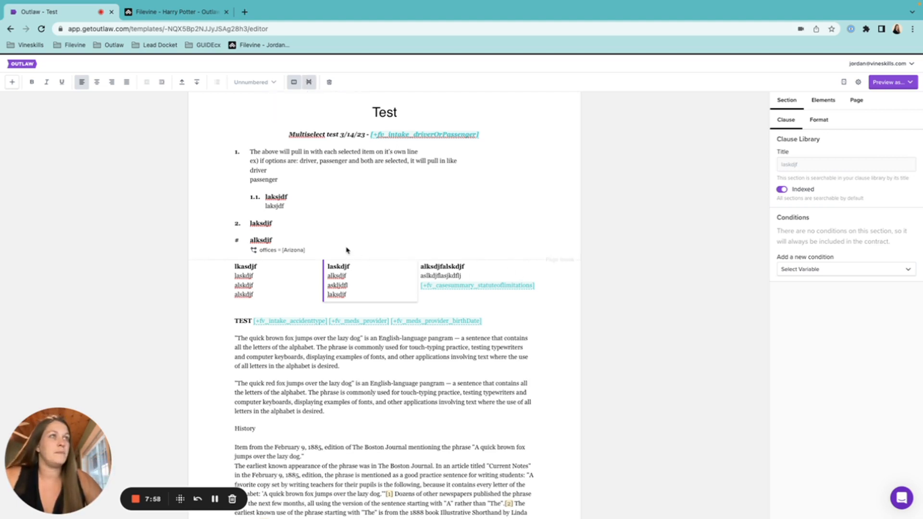
scroll(377, 423, "down", 7)
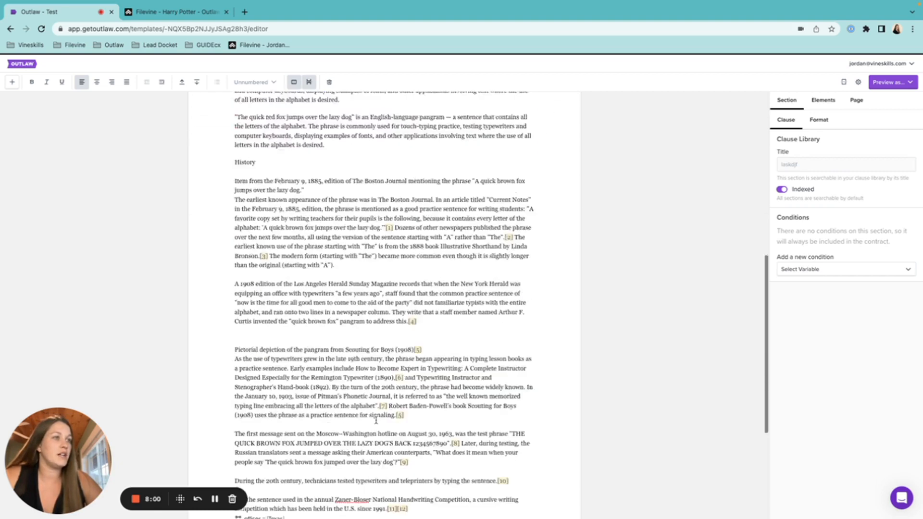
Select the History section for a new page, then bring up the Preview as… options.
left_click(434, 443)
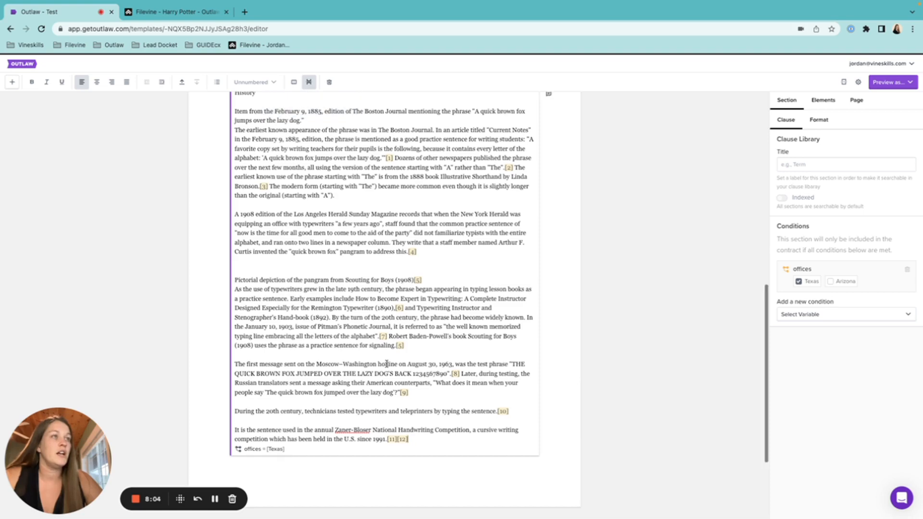
scroll(385, 365, "up", 5)
scroll(387, 364, "up", 2)
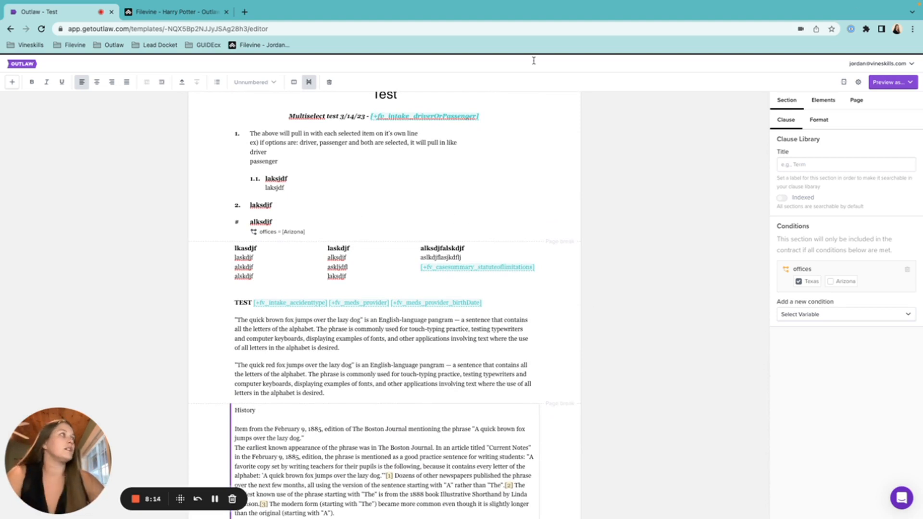
left_click(904, 83)
Preview the Test template as Flow (Web), scroll through it, and close it.
left_click(868, 99)
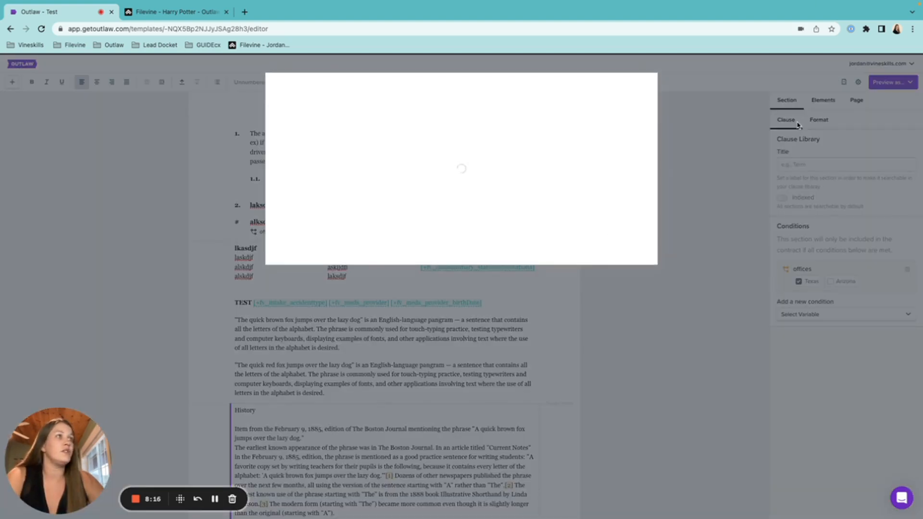
scroll(594, 245, "down", 1)
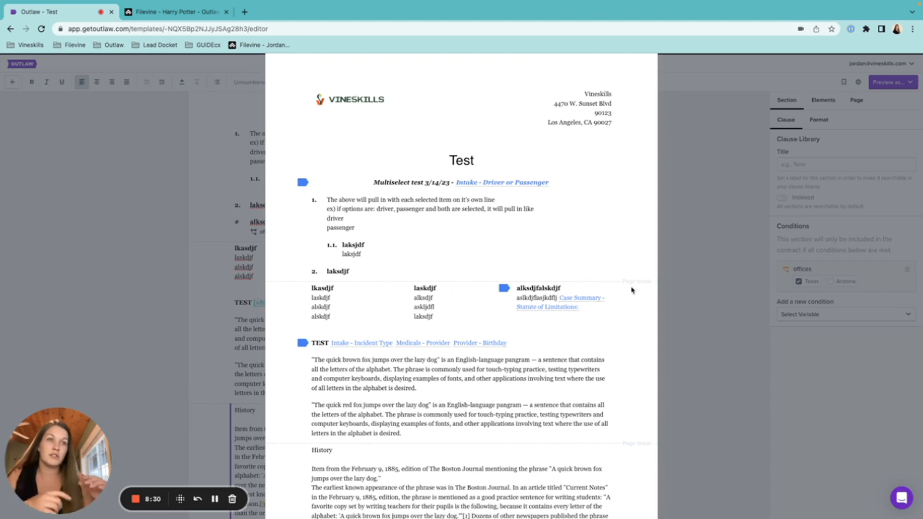
scroll(631, 290, "down", 3)
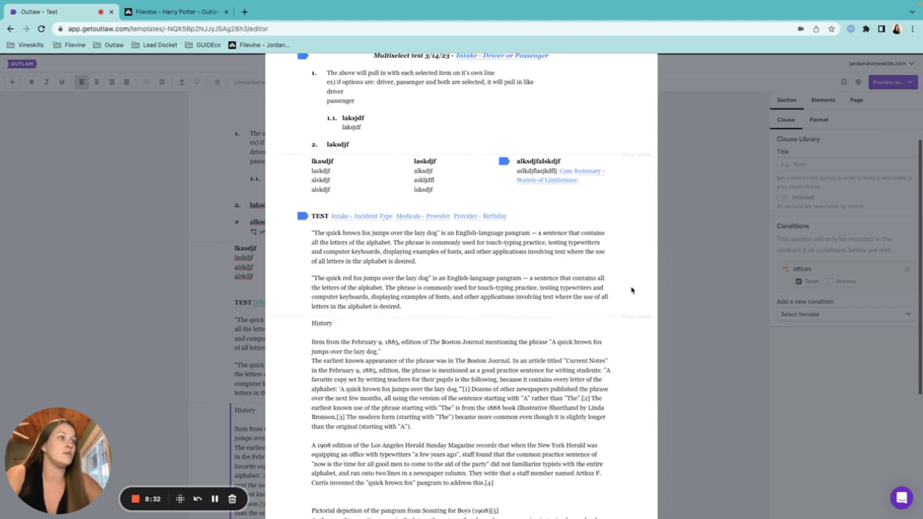
scroll(632, 288, "up", 4)
left_click(697, 216)
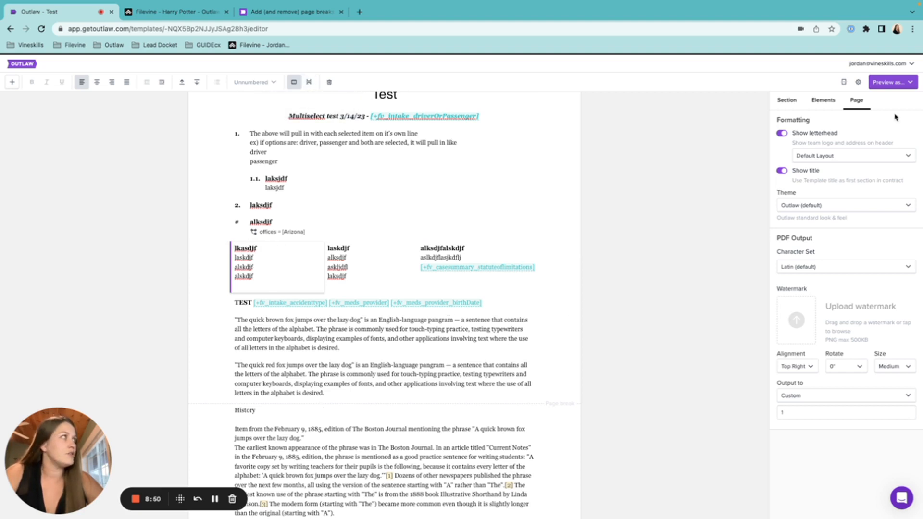
left_click(892, 82)
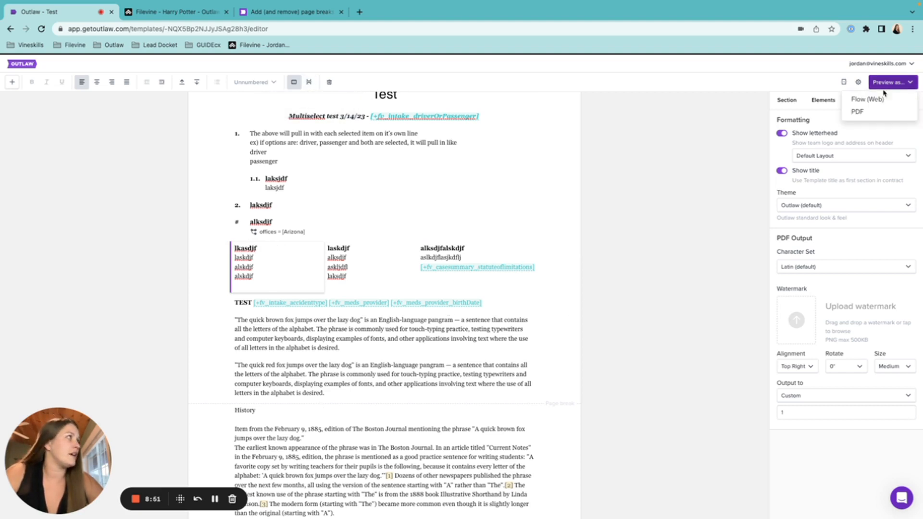
left_click(874, 114)
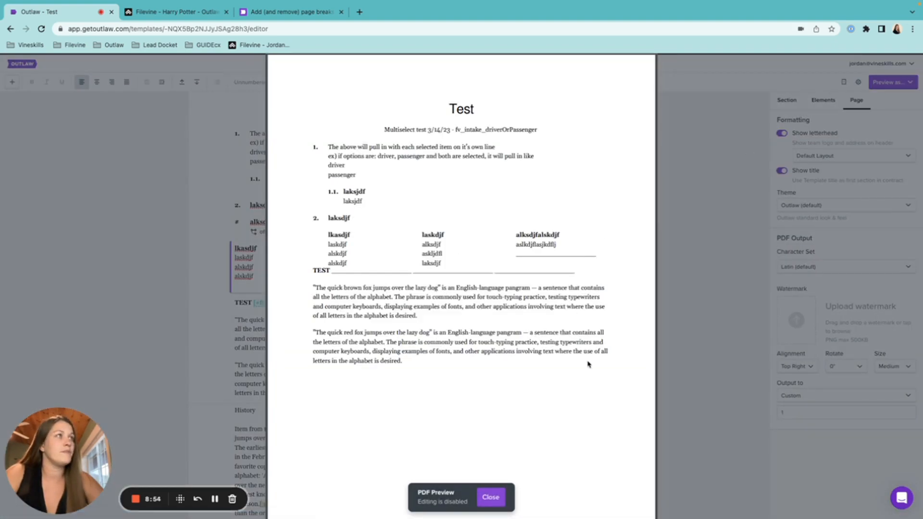
scroll(588, 364, "down", 6)
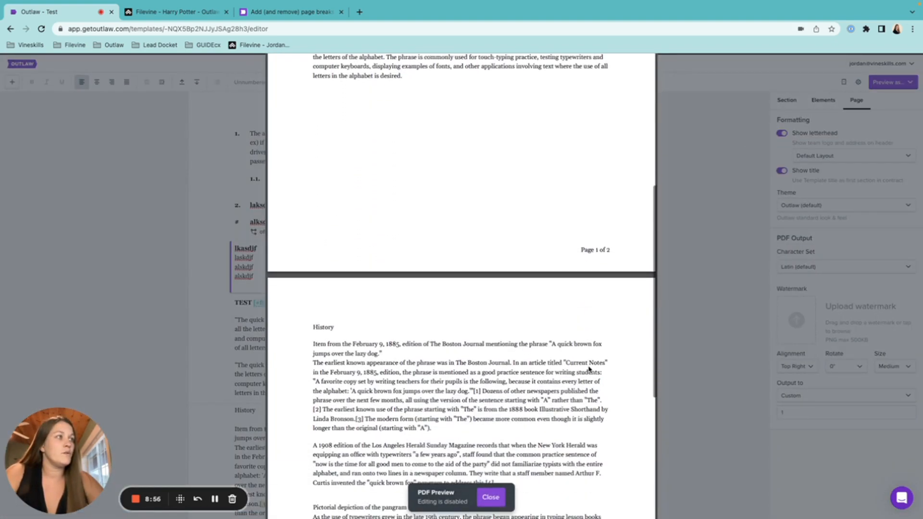
scroll(579, 382, "down", 3)
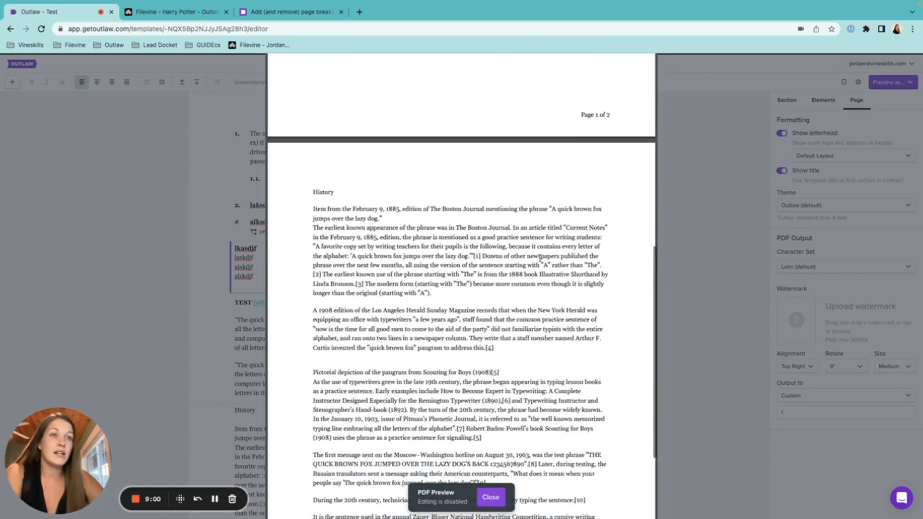
scroll(540, 257, "up", 6)
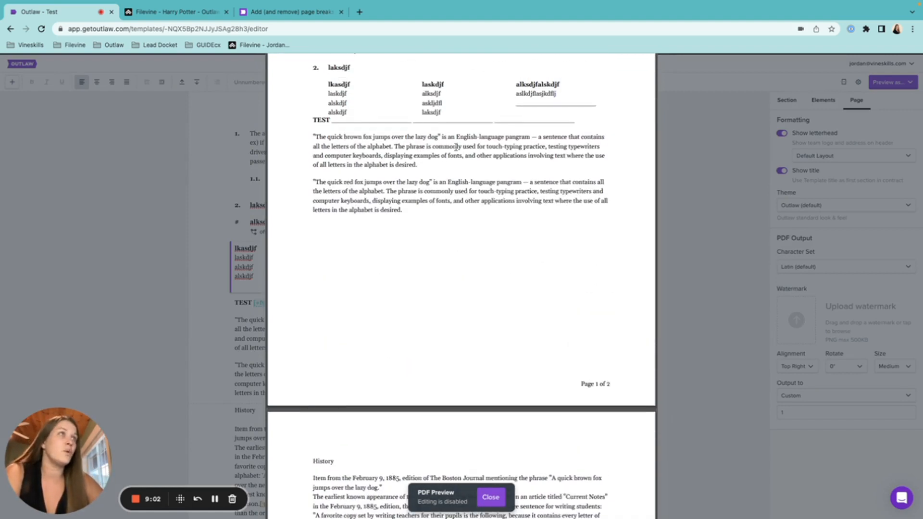
scroll(456, 146, "up", 1)
scroll(466, 303, "down", 2)
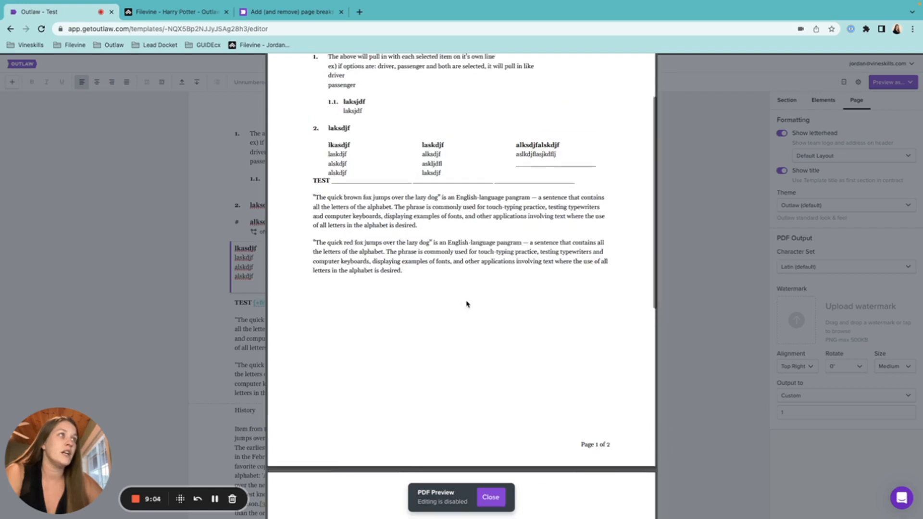
scroll(466, 303, "down", 4)
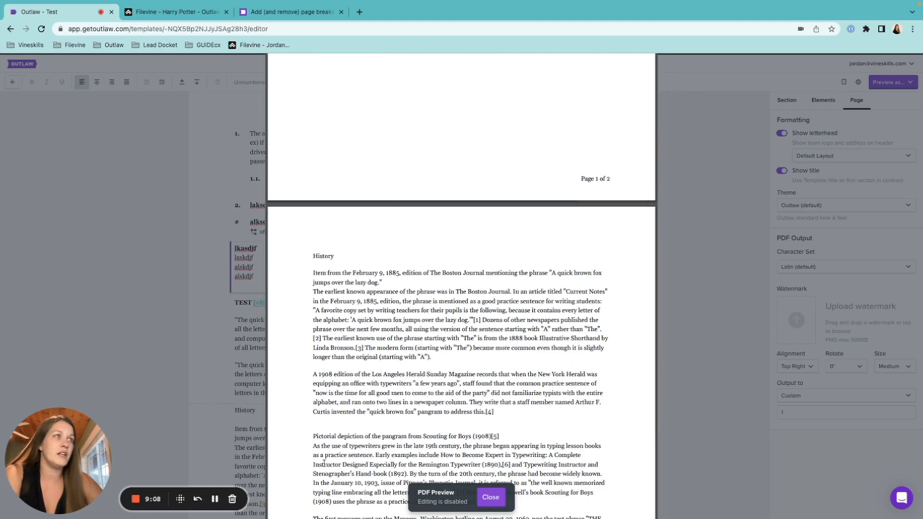
scroll(503, 417, "down", 3)
scroll(503, 416, "up", 10)
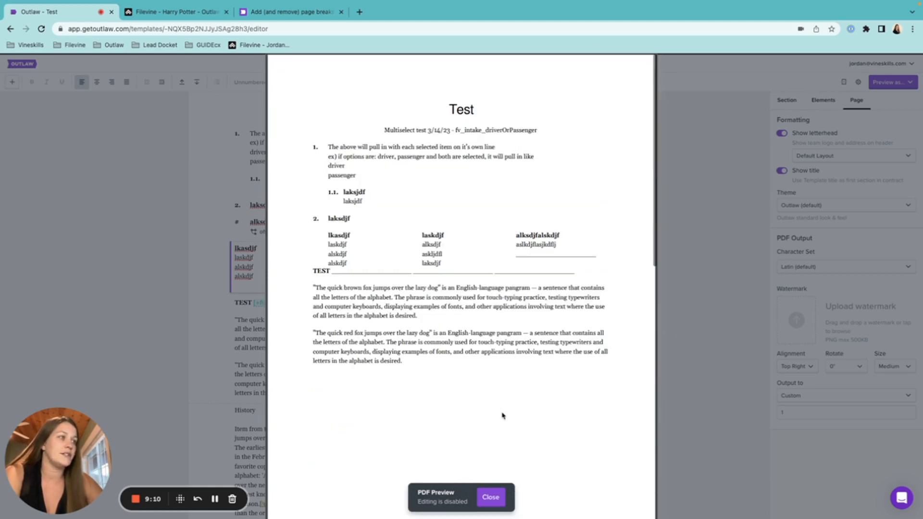
left_click(491, 496)
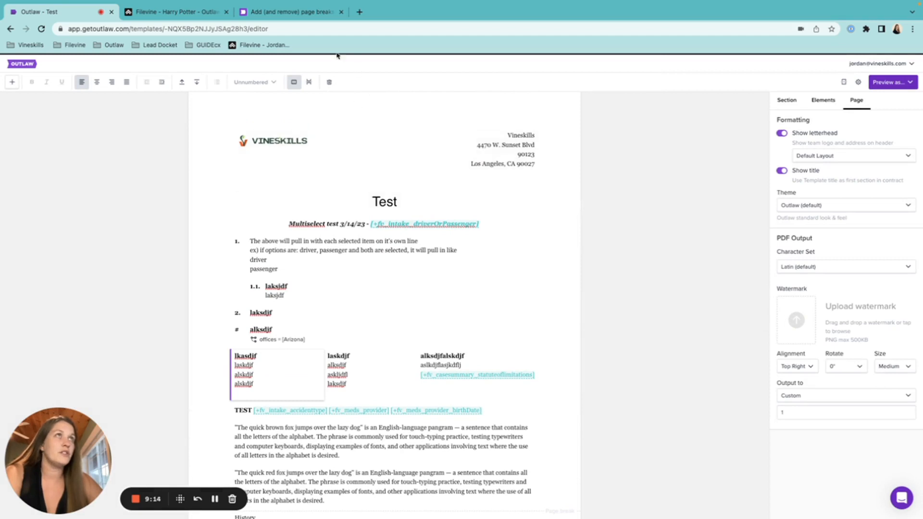
left_click(313, 13)
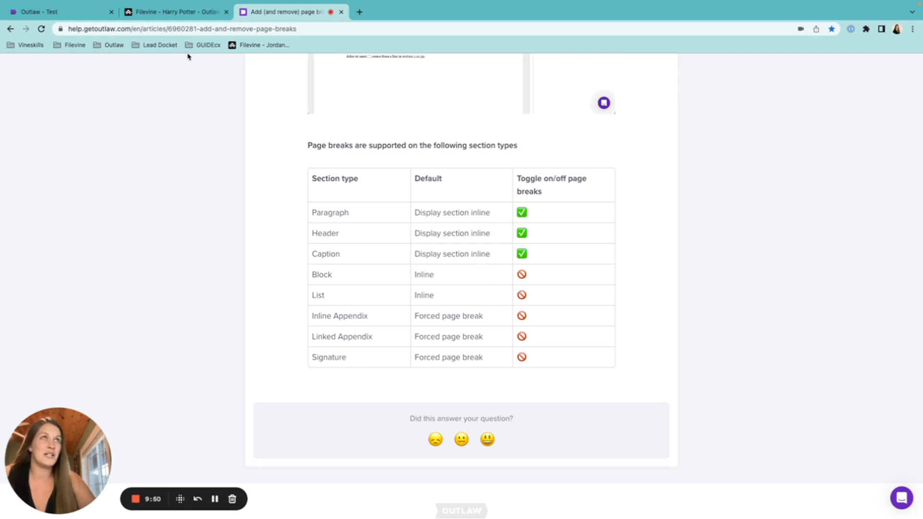
left_click(80, 8)
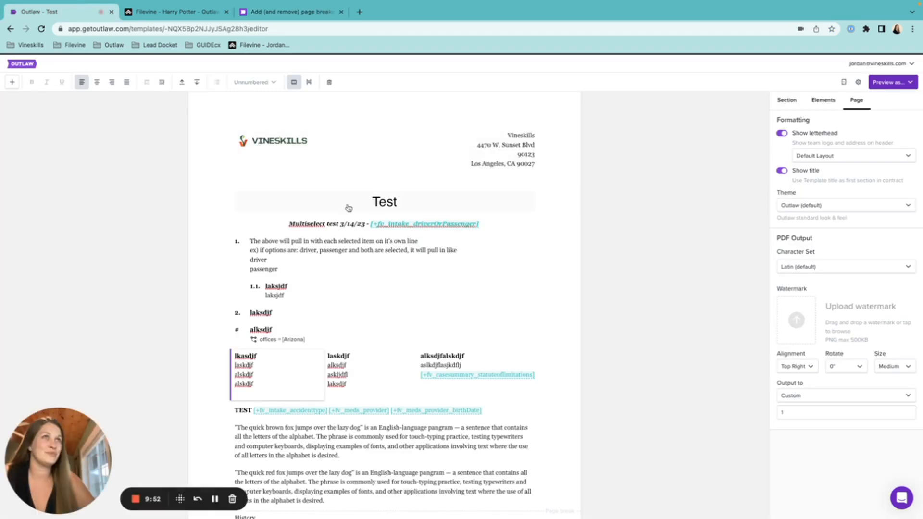
Split the statute field after 'aslkdjflasjkdflj' into a fourth column, keeping TEST full-width.
left_click(306, 265)
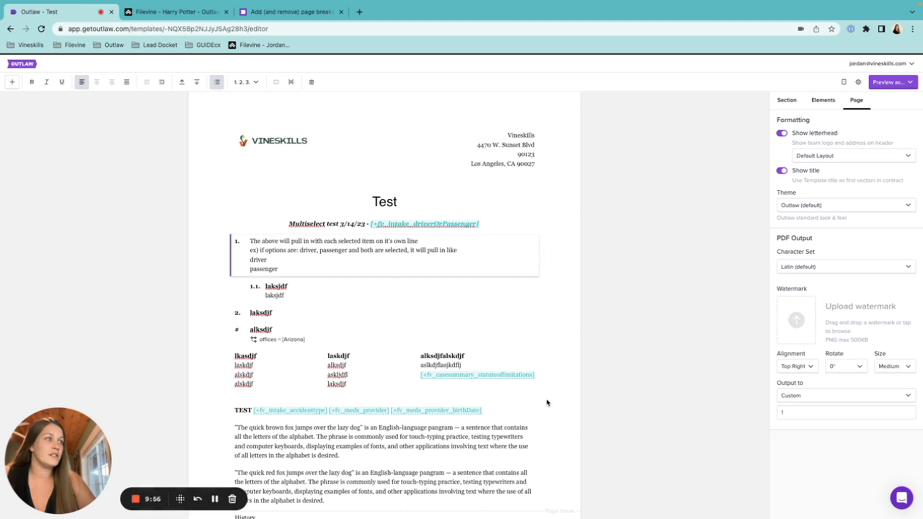
left_click(470, 356)
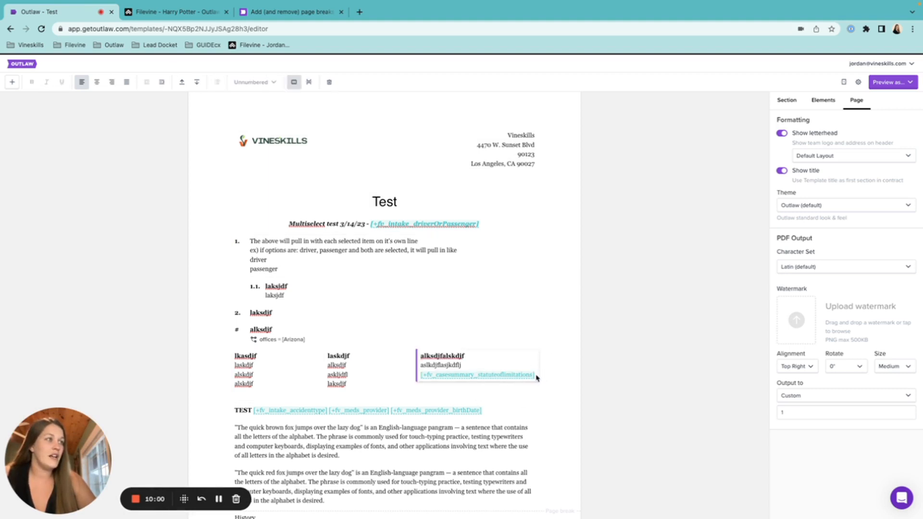
left_click(474, 363)
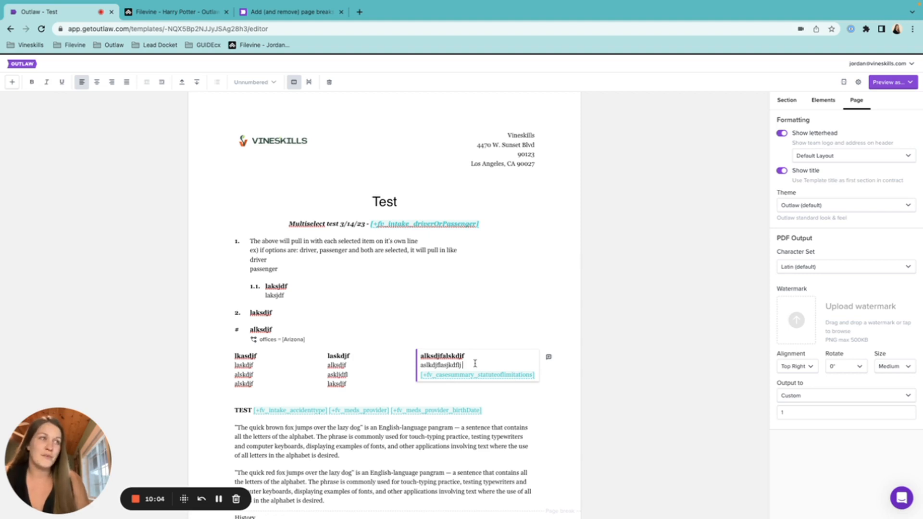
left_click(475, 363)
key("Return")
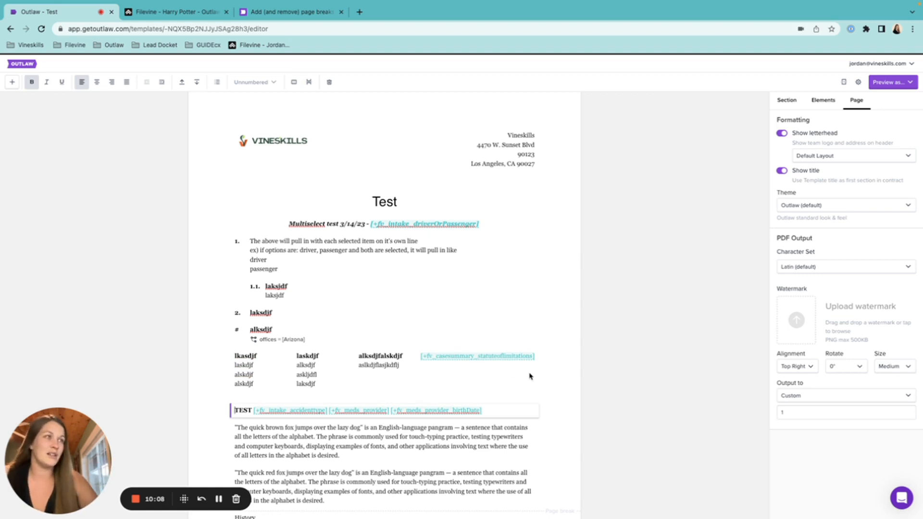
left_click(294, 83)
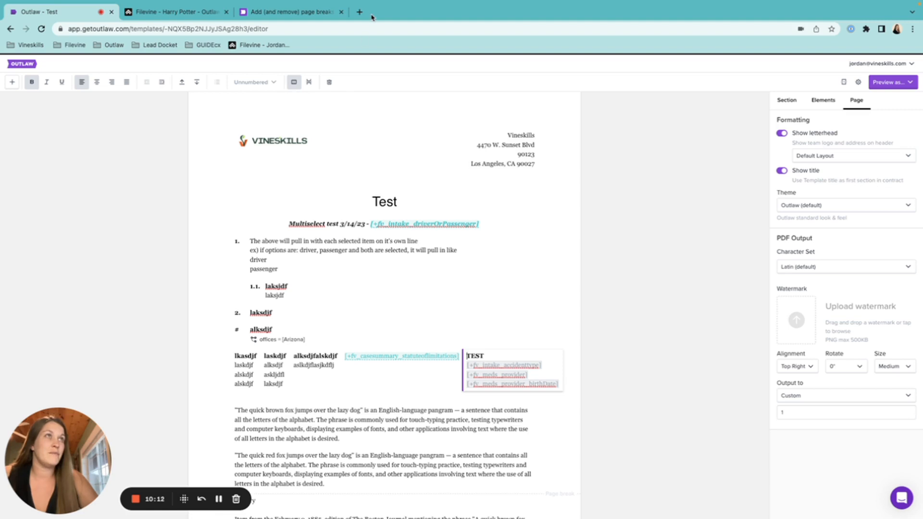
left_click(294, 82)
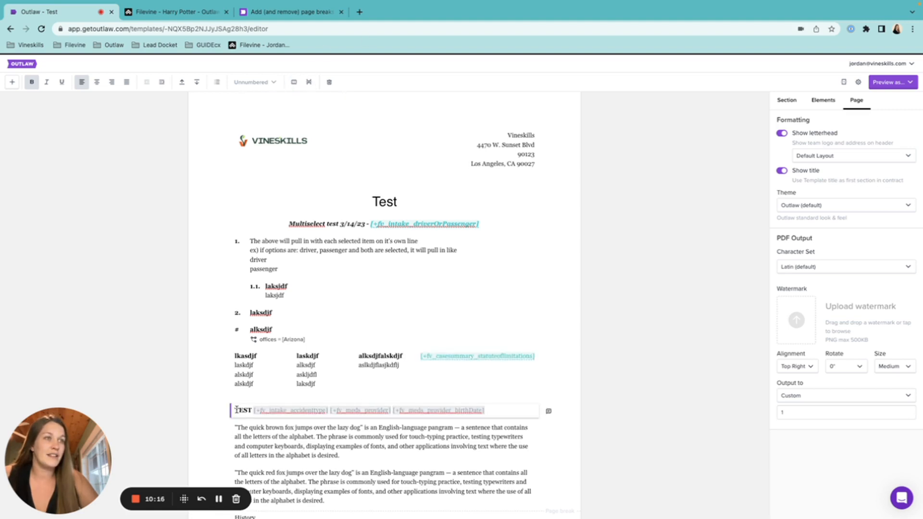
Insert empty sections above TEST, one as Paragraph Body, then preview as Flow (Web).
key("Return")
key("Return")
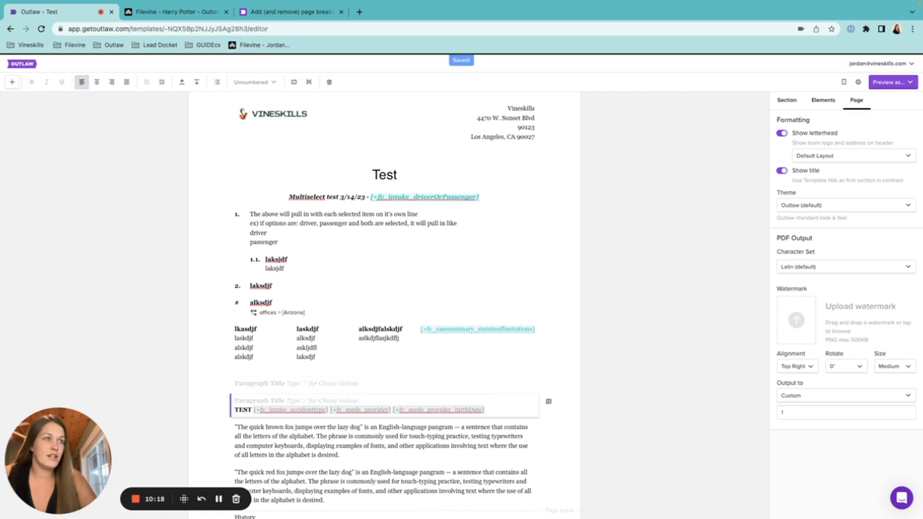
key("Up")
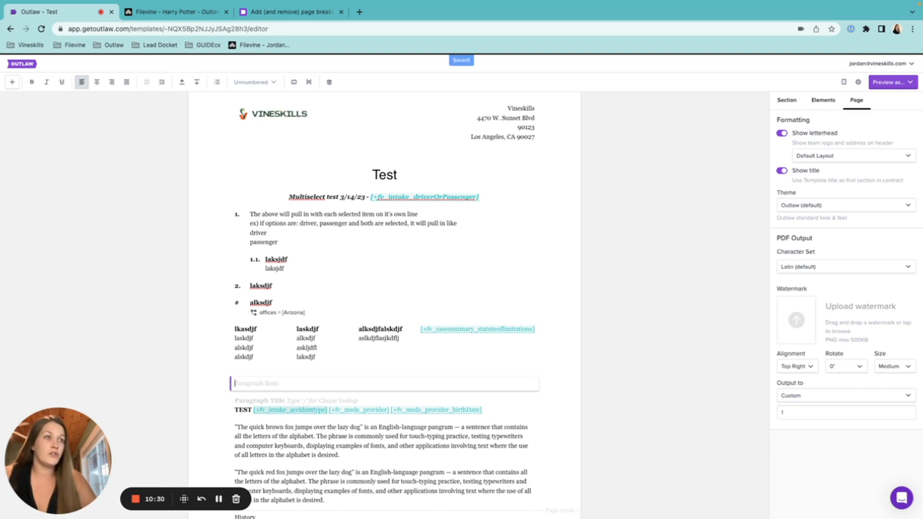
key("Return")
key("Return")
key("BackSpace")
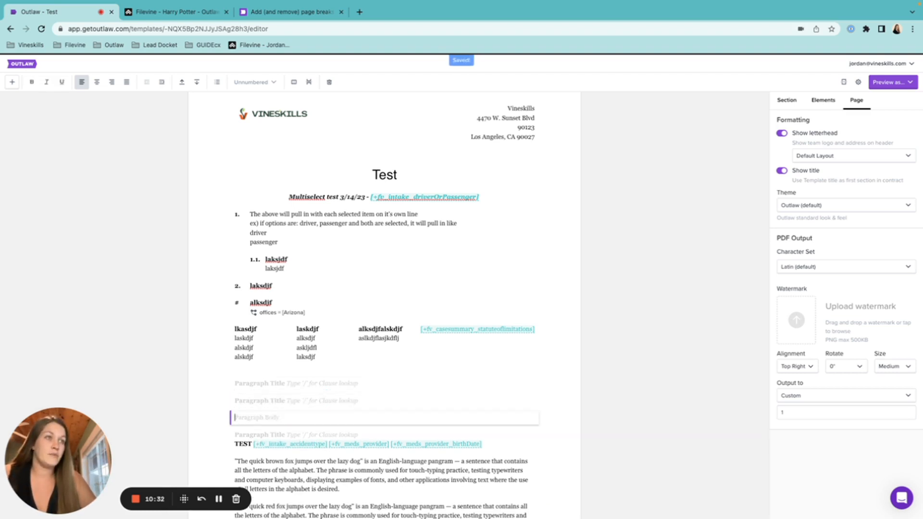
left_click(524, 445)
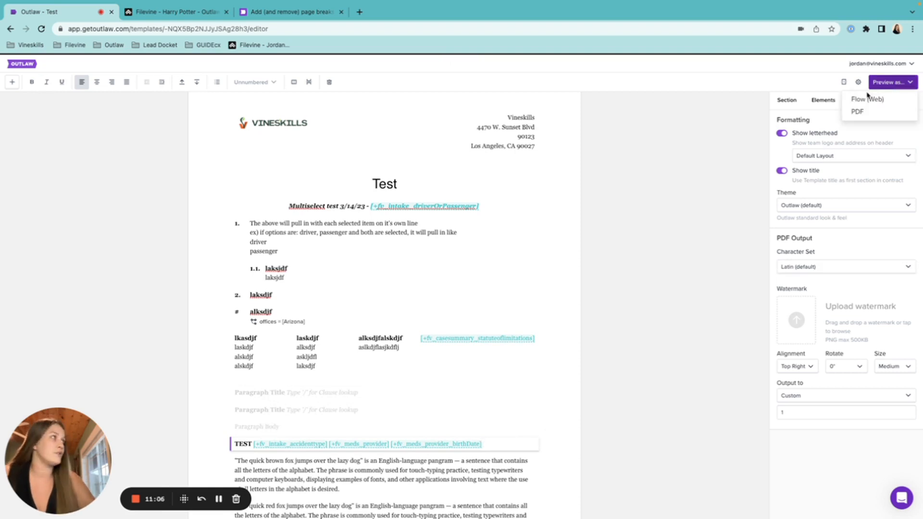
left_click(865, 98)
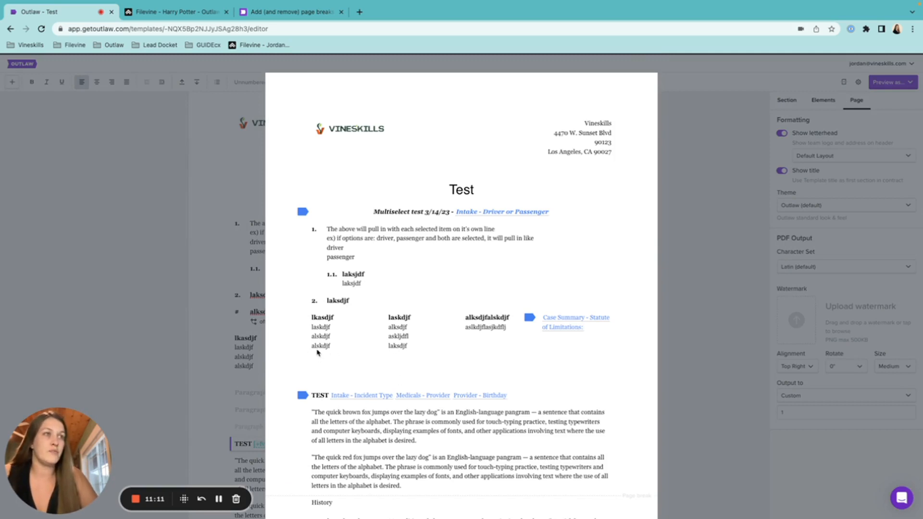
Close the preview, put the caret in the empty Paragraph Title, and show the add-section list.
left_click(691, 148)
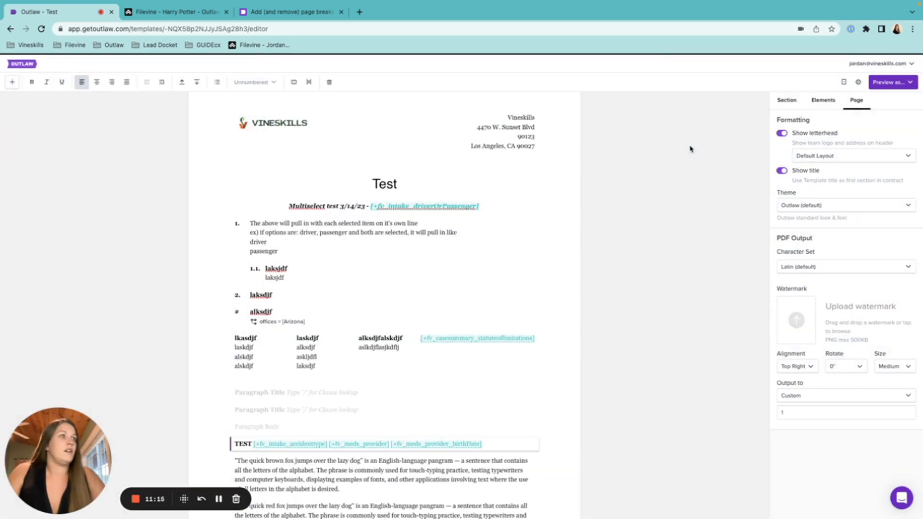
left_click(260, 391)
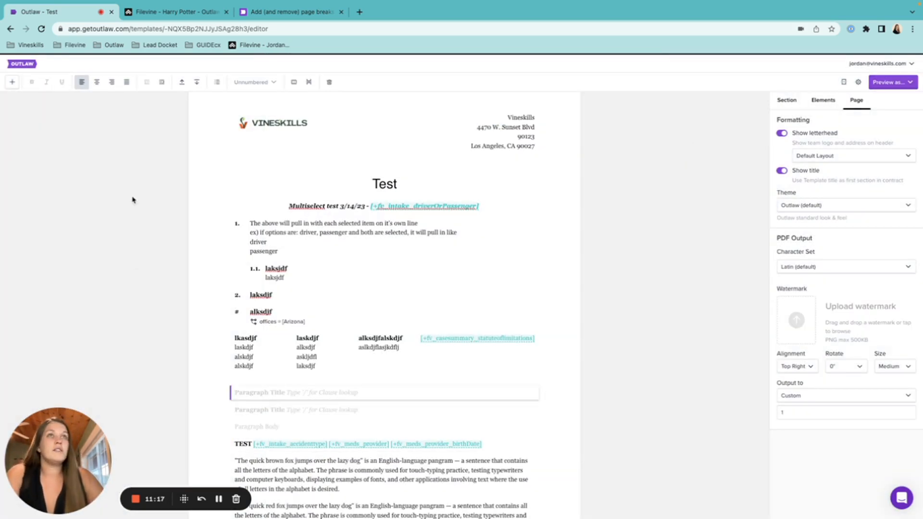
left_click(12, 82)
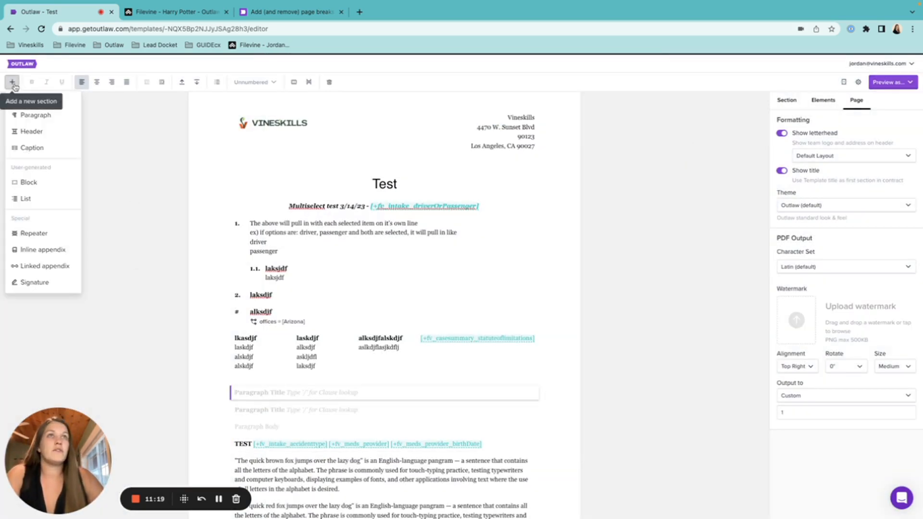
Insert a new Paragraph section followed by a Header section.
left_click(61, 117)
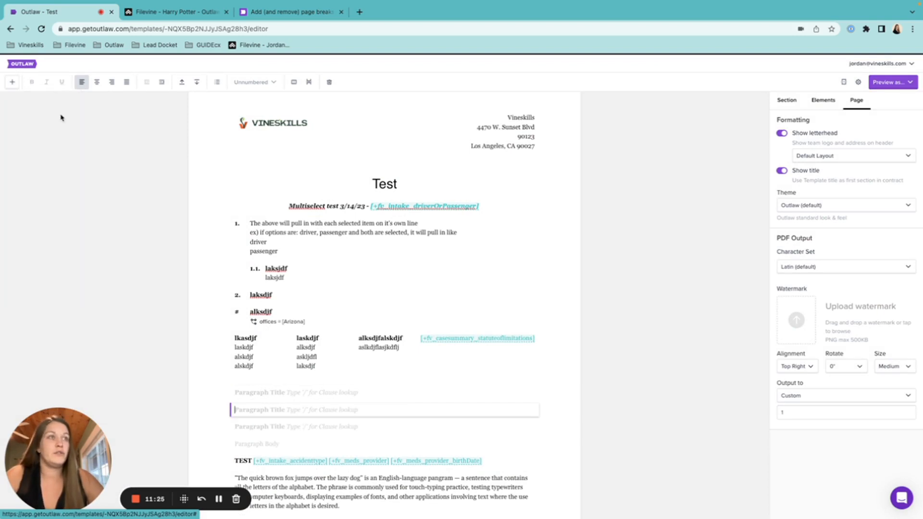
left_click(13, 84)
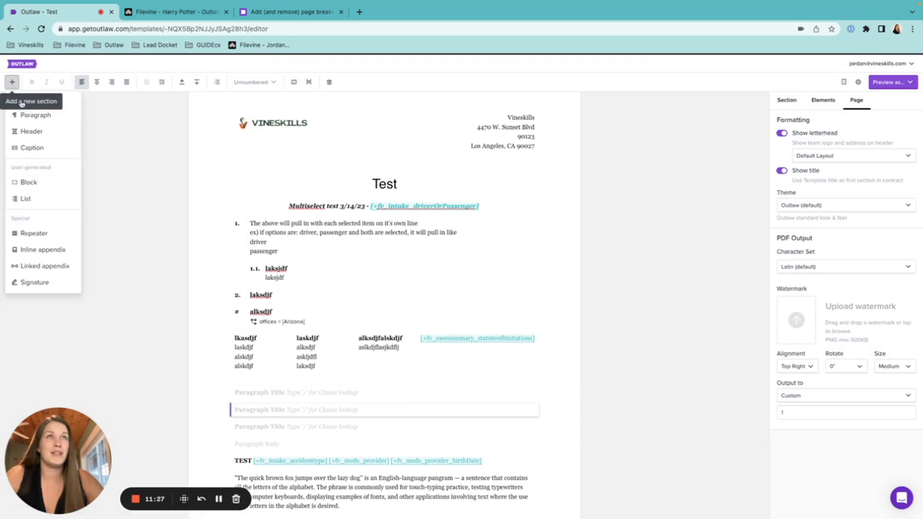
left_click(32, 131)
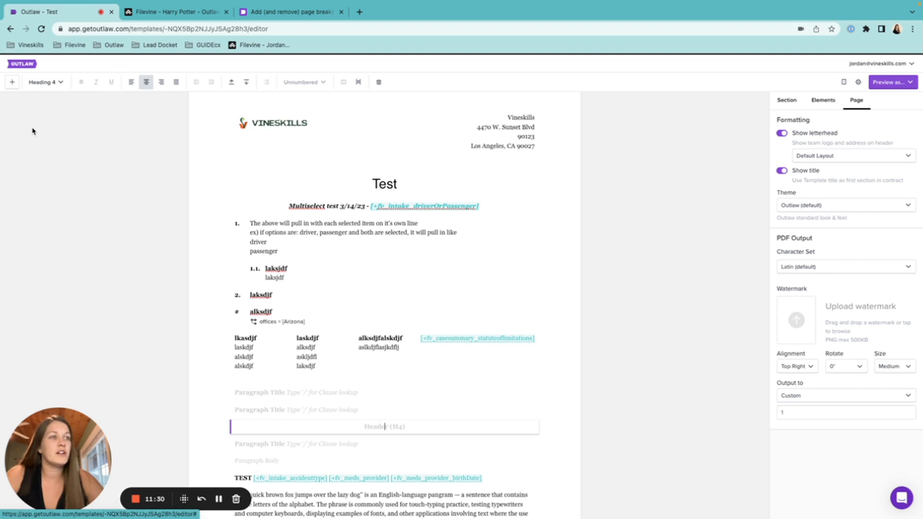
Type 'Test' into the new header and set it to left/justified alignment.
left_click(380, 425)
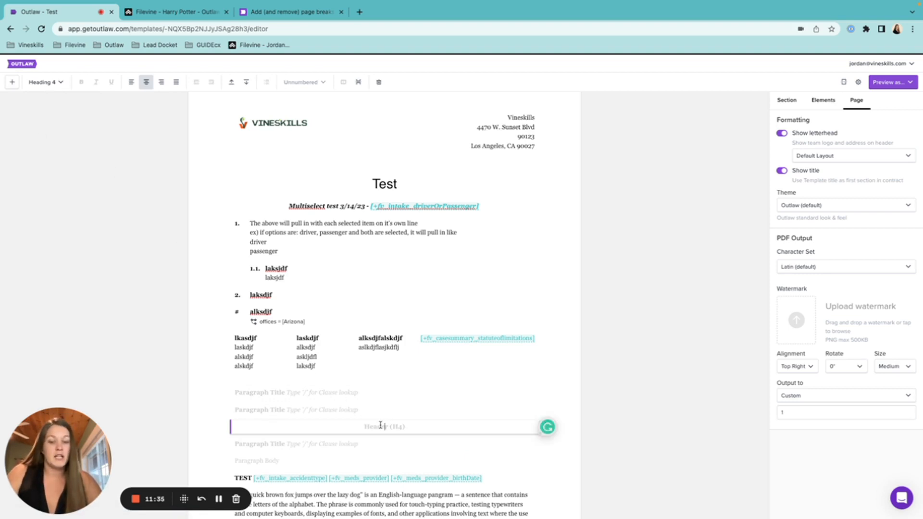
type("Test")
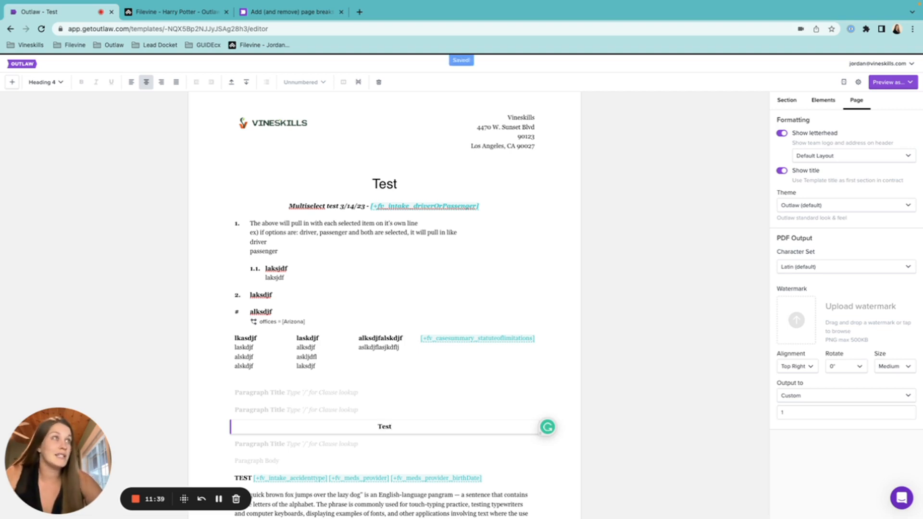
left_click(409, 444)
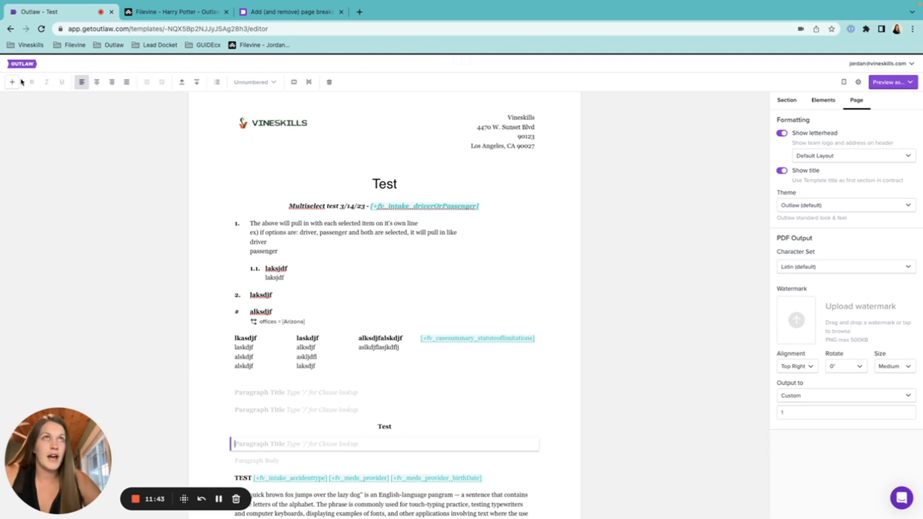
left_click(394, 427)
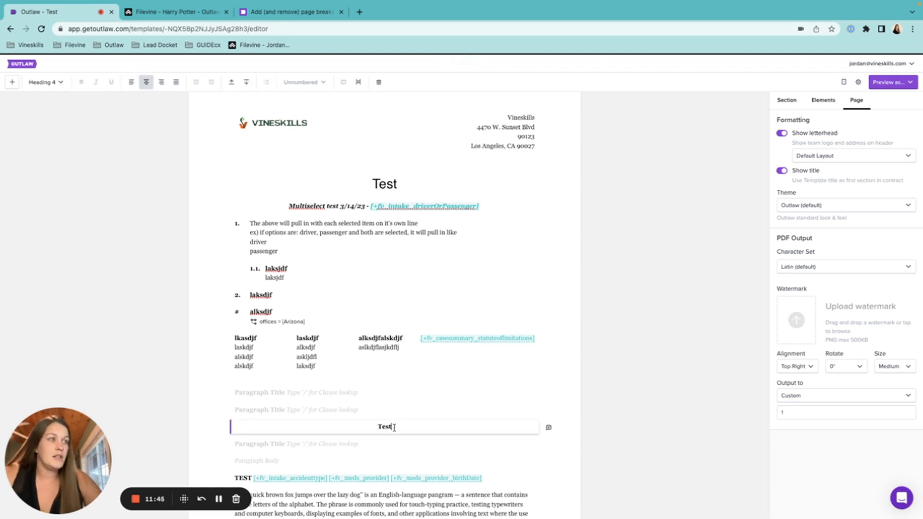
left_click_drag(394, 427, 337, 427)
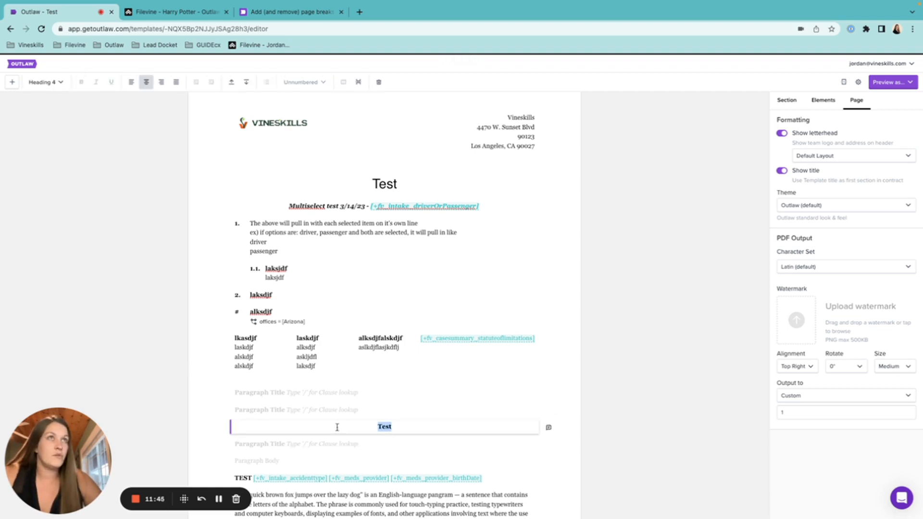
left_click(60, 83)
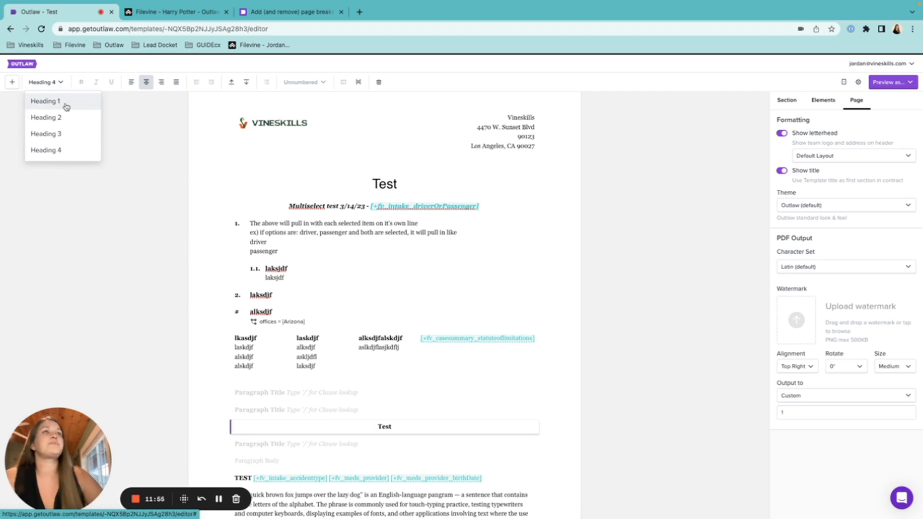
left_click(132, 82)
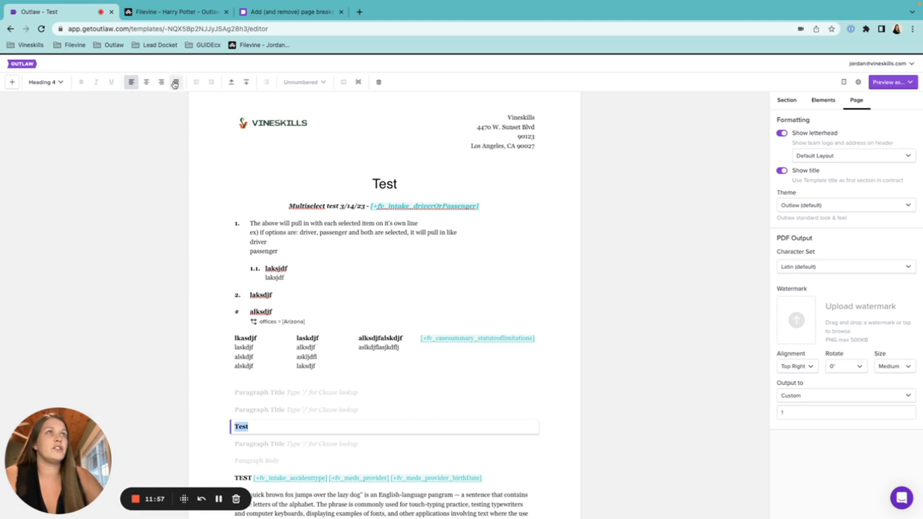
left_click(174, 82)
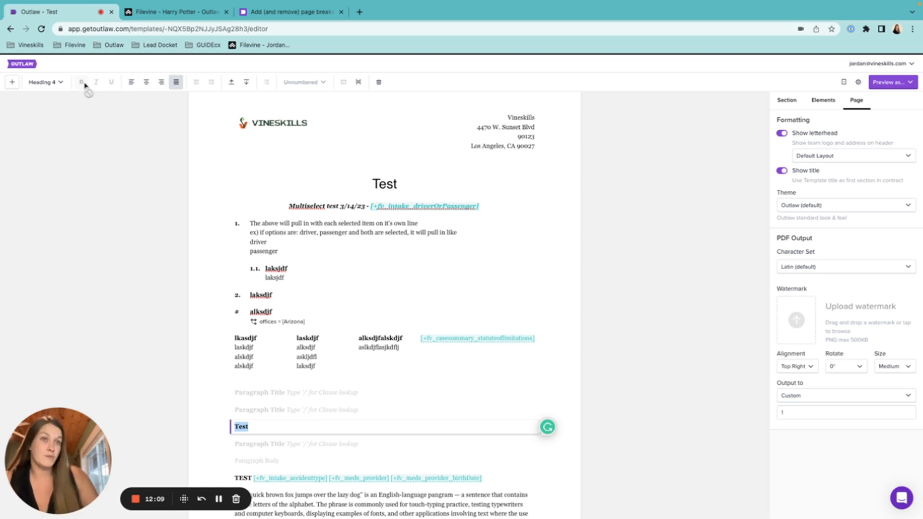
Insert a caption section and type Plaintiffs, vs., Defandant on separate lines in its left column.
left_click(12, 82)
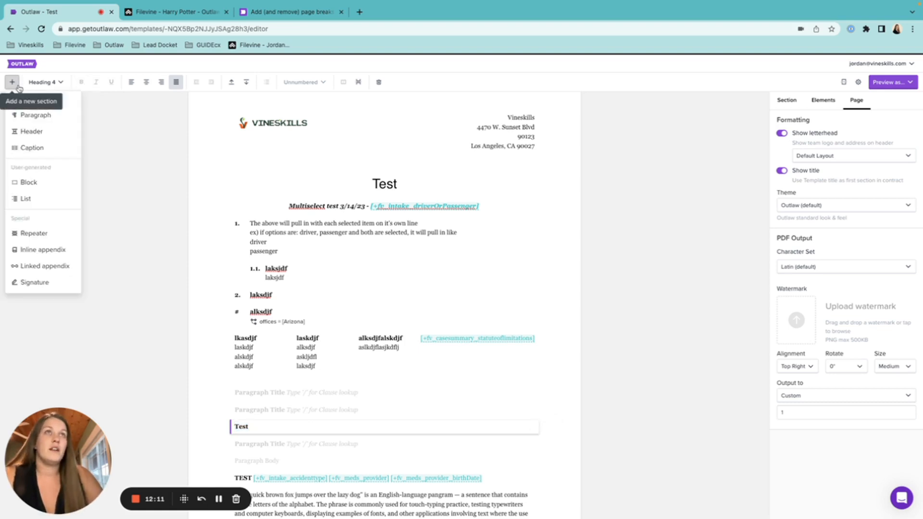
left_click(41, 149)
scroll(392, 389, "down", 1)
left_click(333, 395)
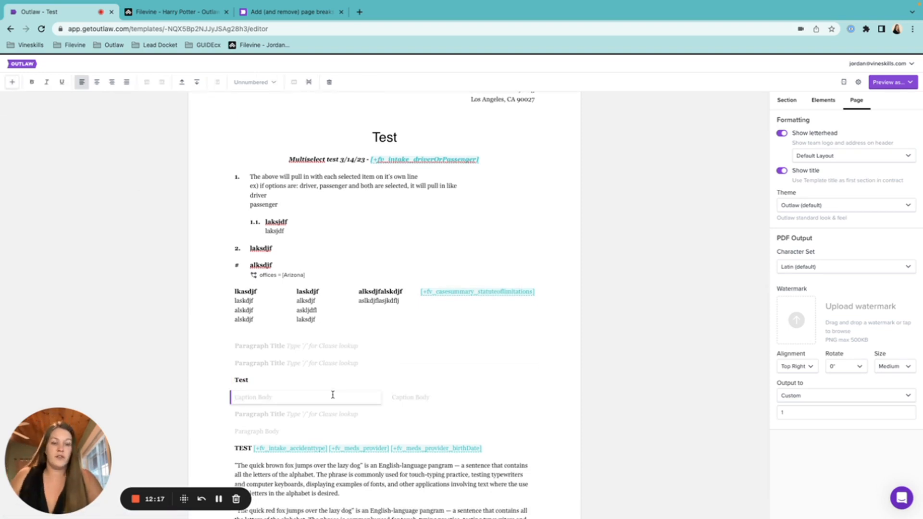
type("Plain")
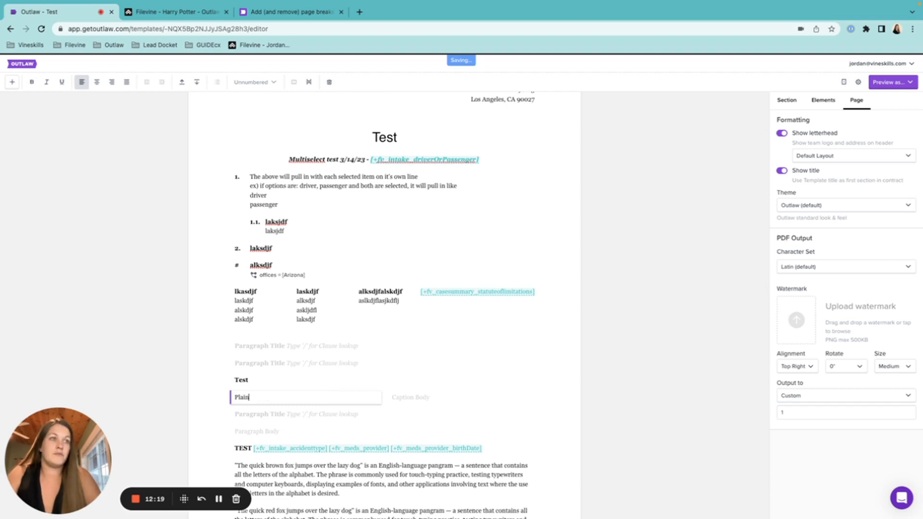
type("tiffs")
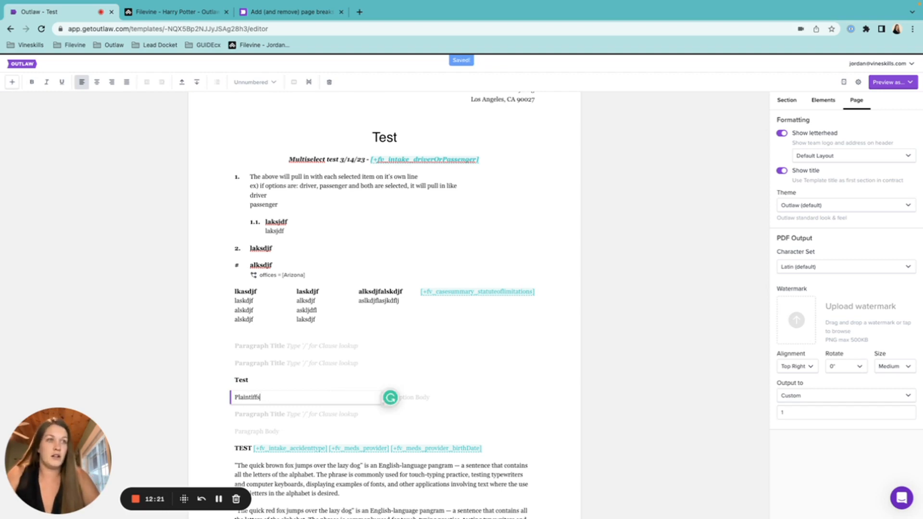
key("Return")
key("Return")
type("vs")
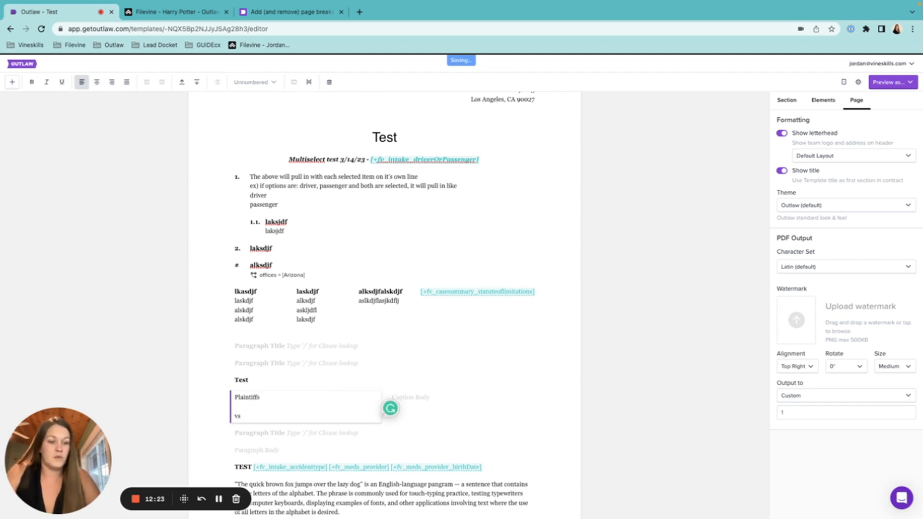
type(".")
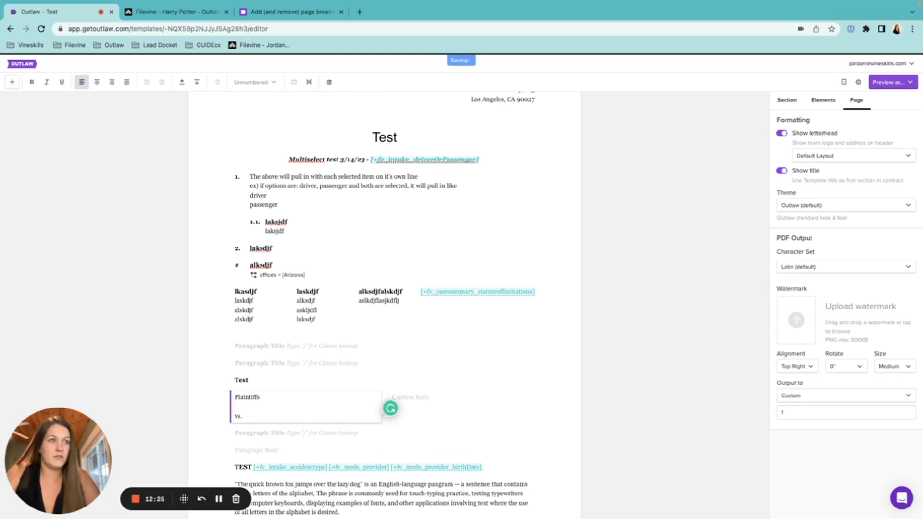
key("Return")
key("Return")
type("Defandant")
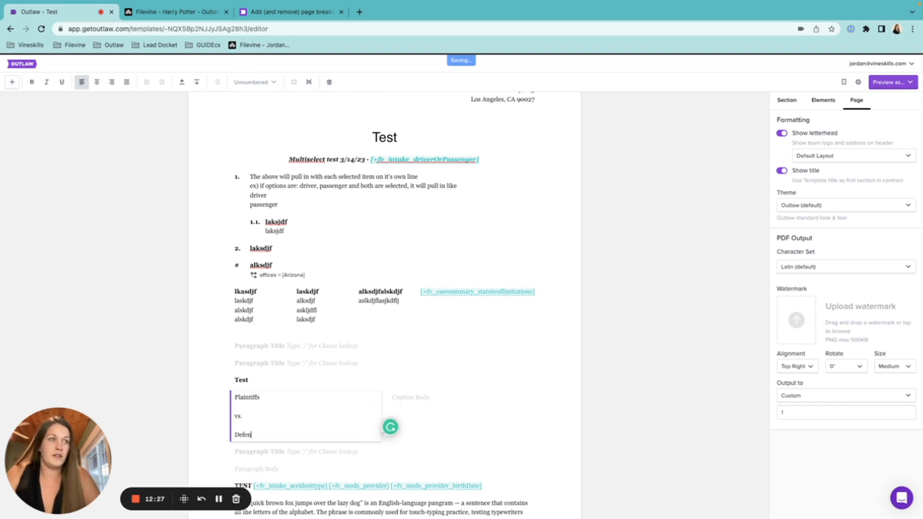
Enter a 'Case Number:' line with the case number in the right caption column.
left_click(423, 396)
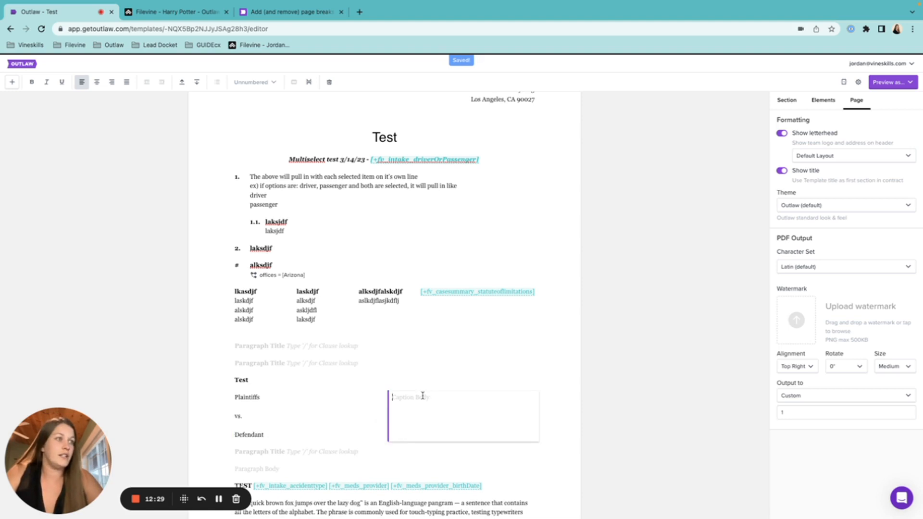
key("Return")
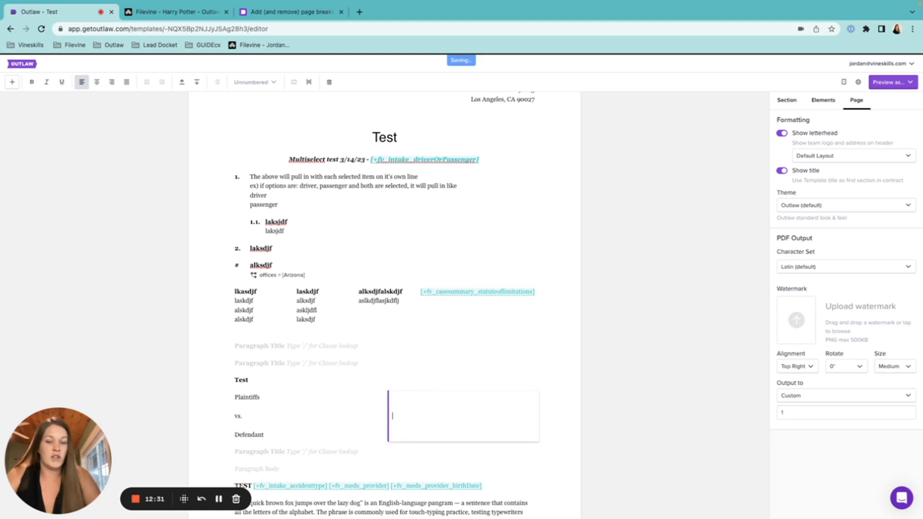
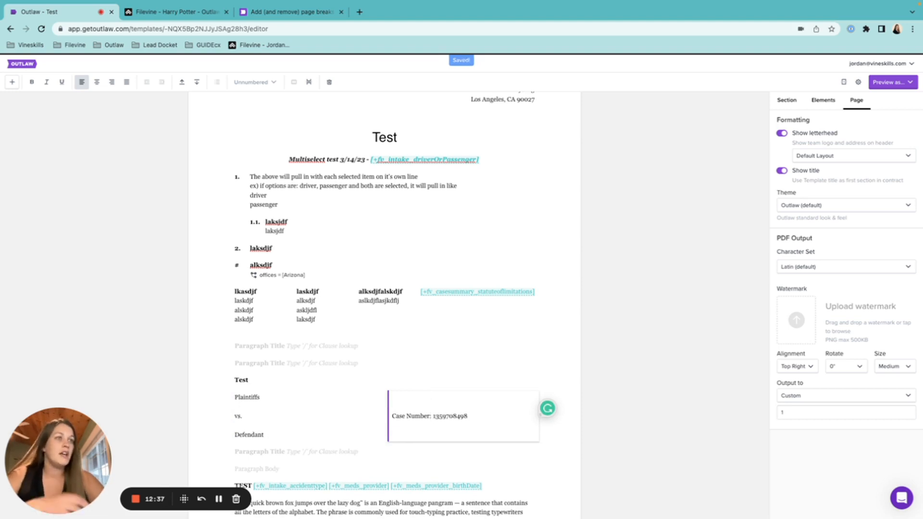
left_click(281, 406)
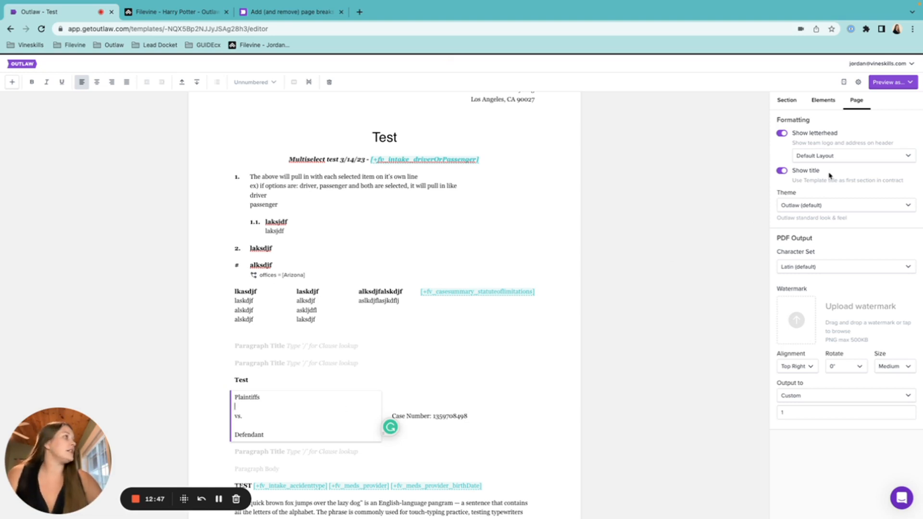
In the Clause caption settings, set the divider Symbol to * and Width to 10%.
left_click(789, 104)
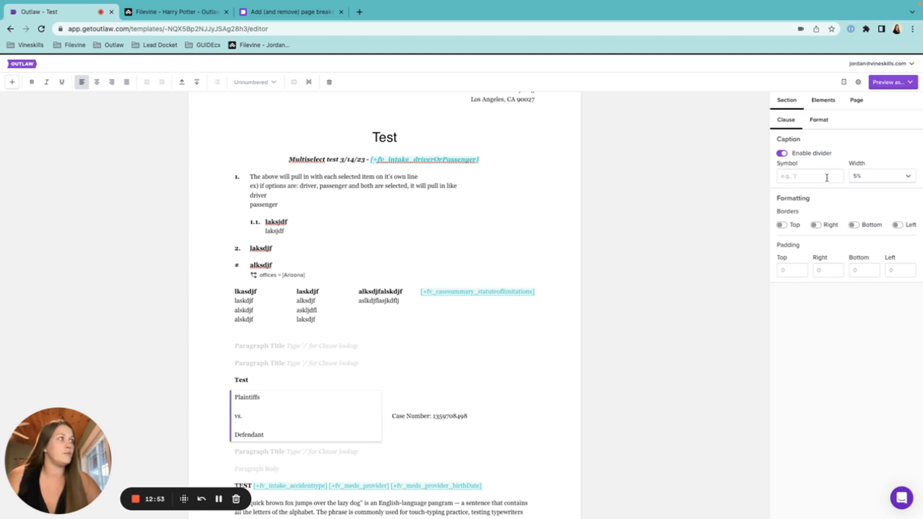
left_click(423, 397)
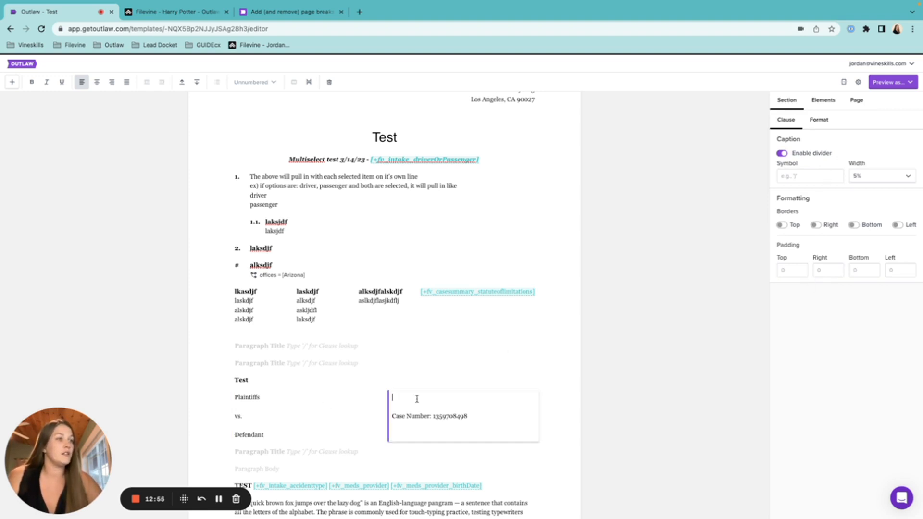
left_click(794, 177)
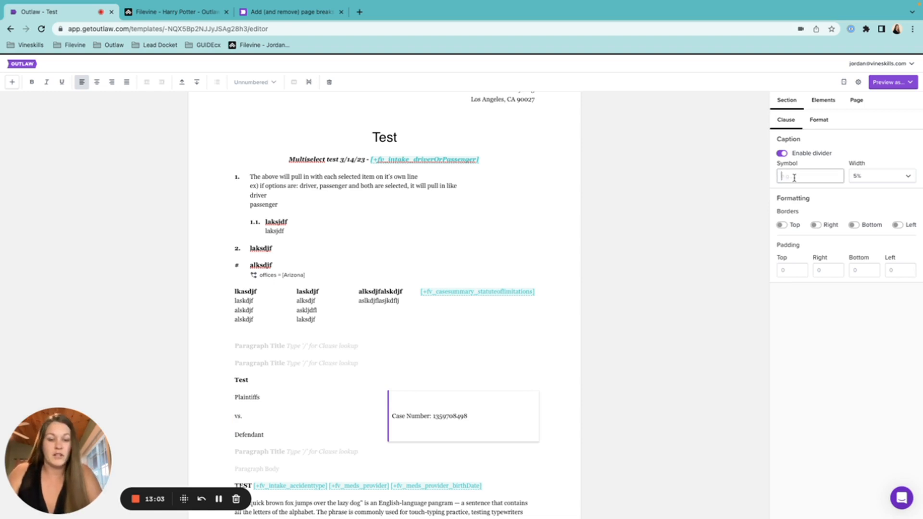
left_click(634, 396)
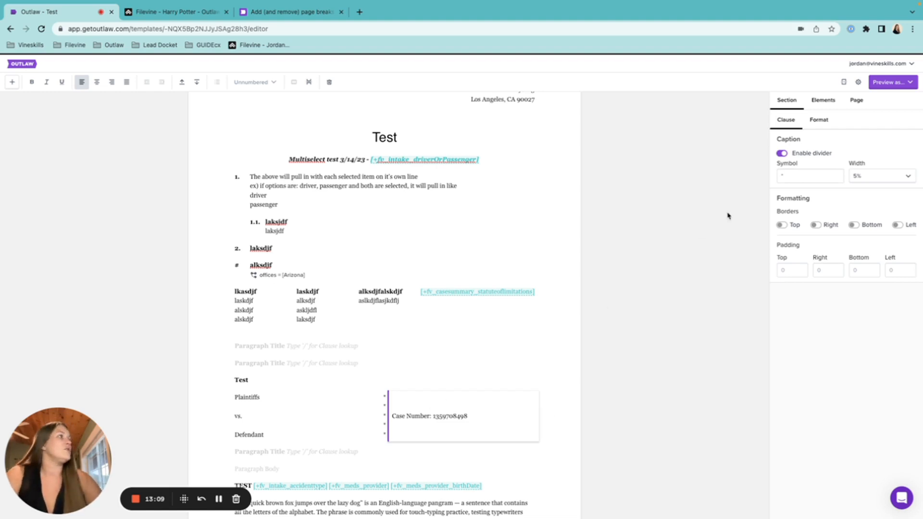
left_click(788, 176)
key("BackSpace")
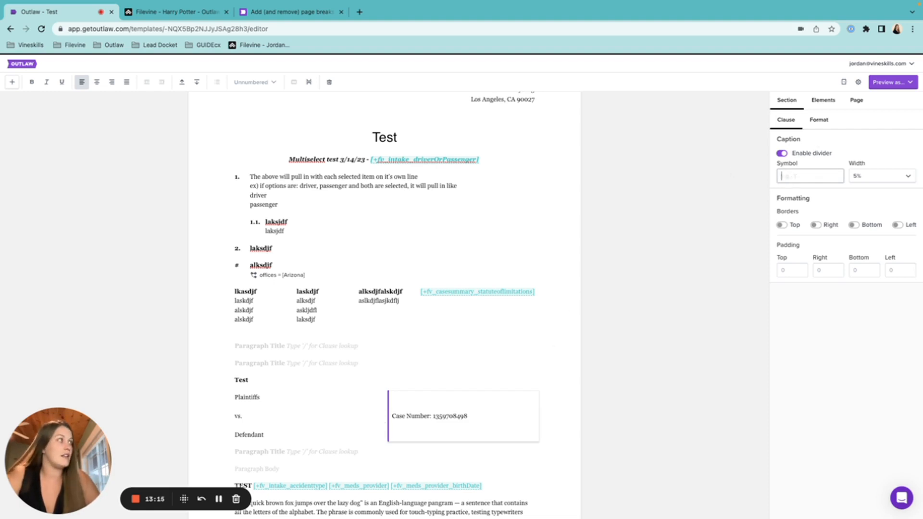
left_click(867, 175)
left_click(813, 177)
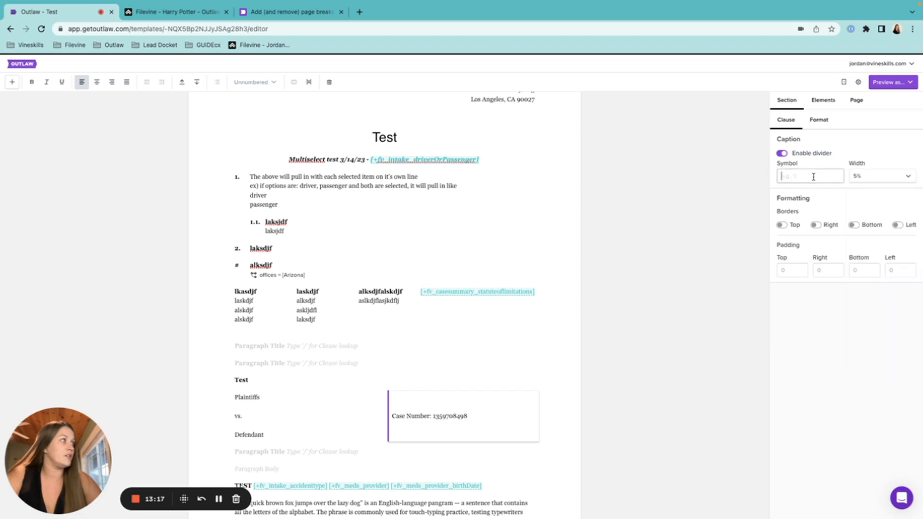
type("*")
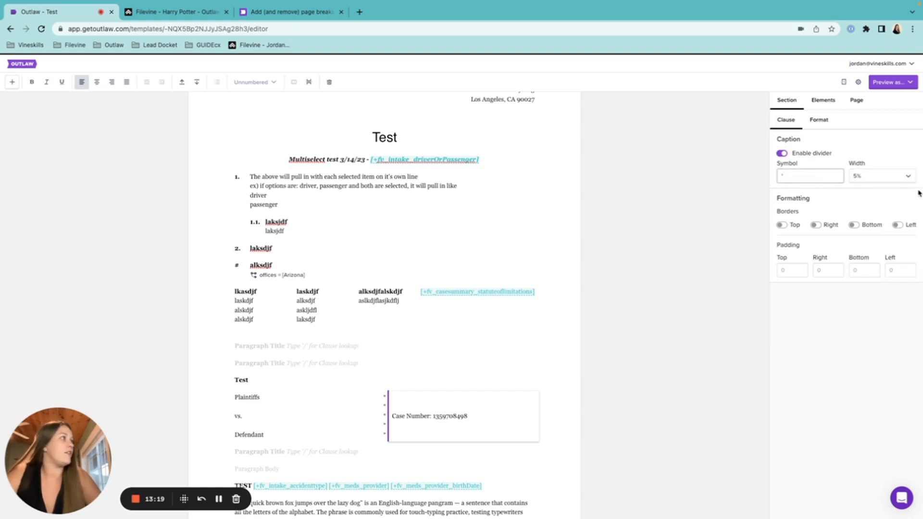
left_click(908, 177)
left_click(879, 342)
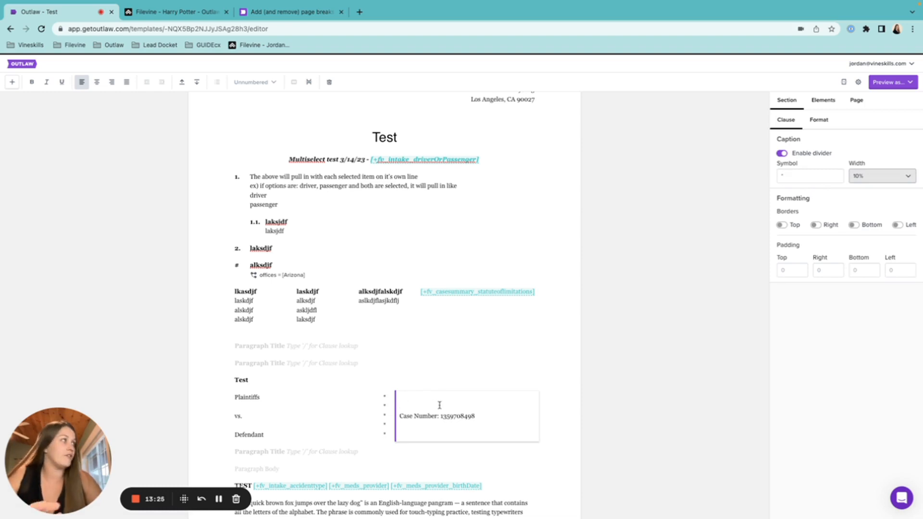
Give the Case Number box top and bottom borders only.
left_click(783, 227)
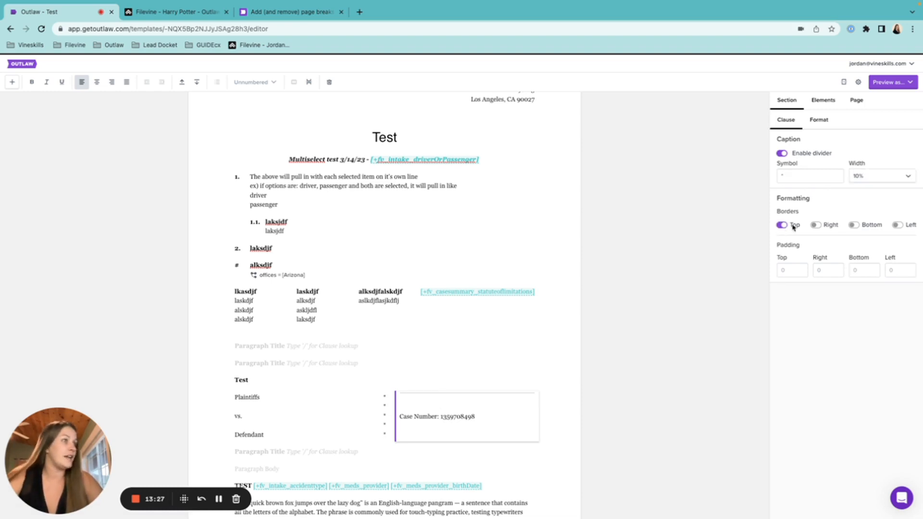
left_click(854, 225)
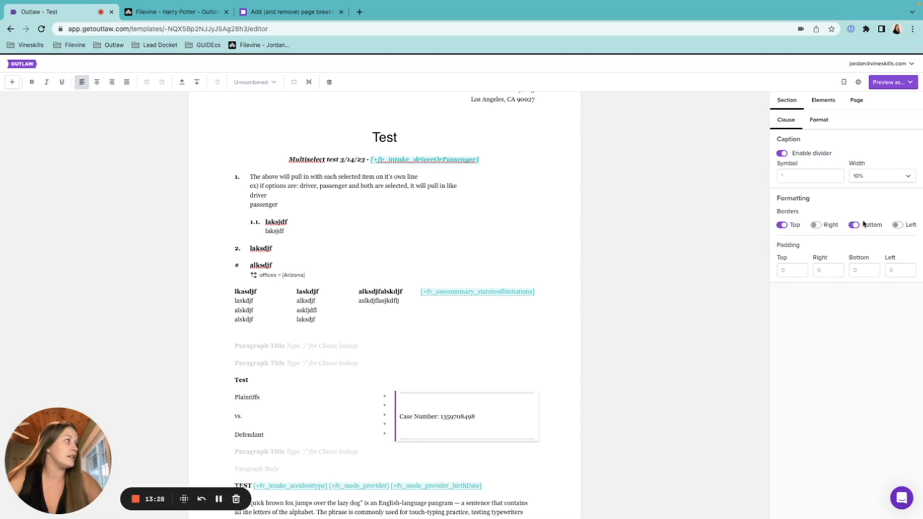
left_click(828, 227)
left_click(898, 226)
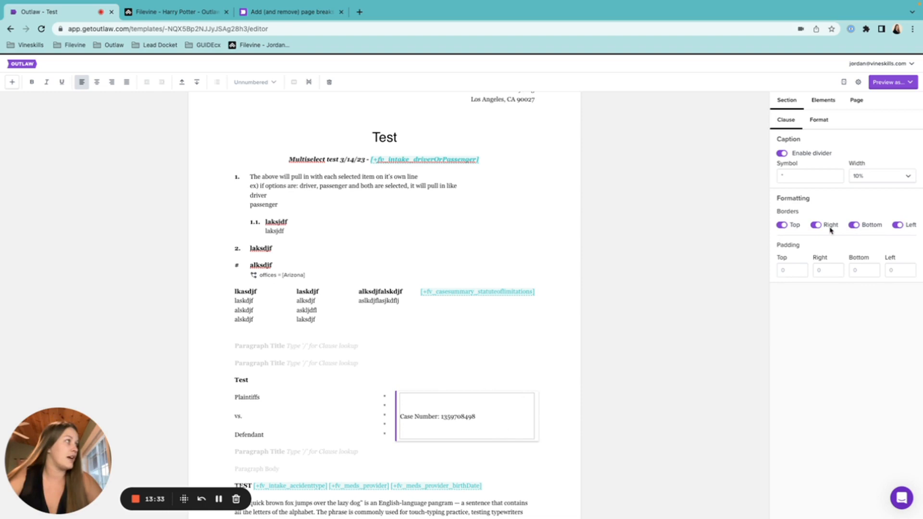
left_click(913, 229)
left_click(822, 228)
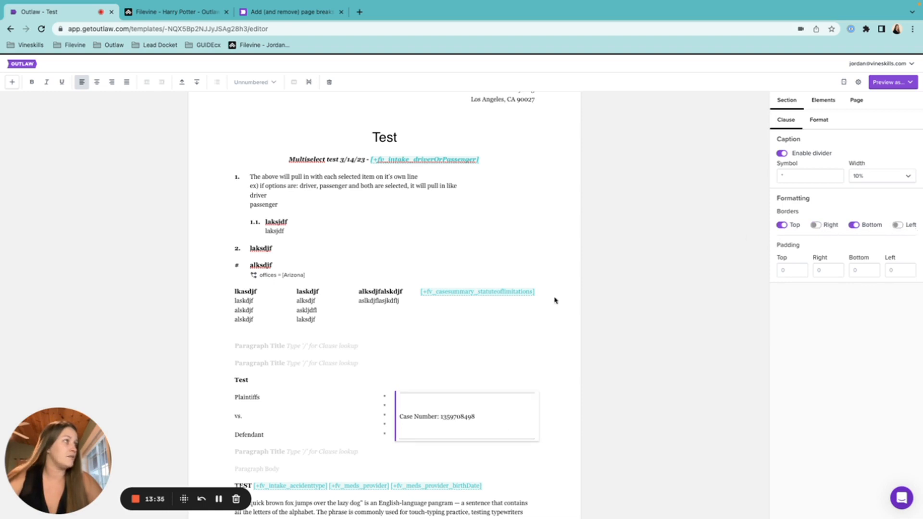
Add top and bottom borders to the Plaintiffs box with top and bottom padding of 2.
left_click(325, 399)
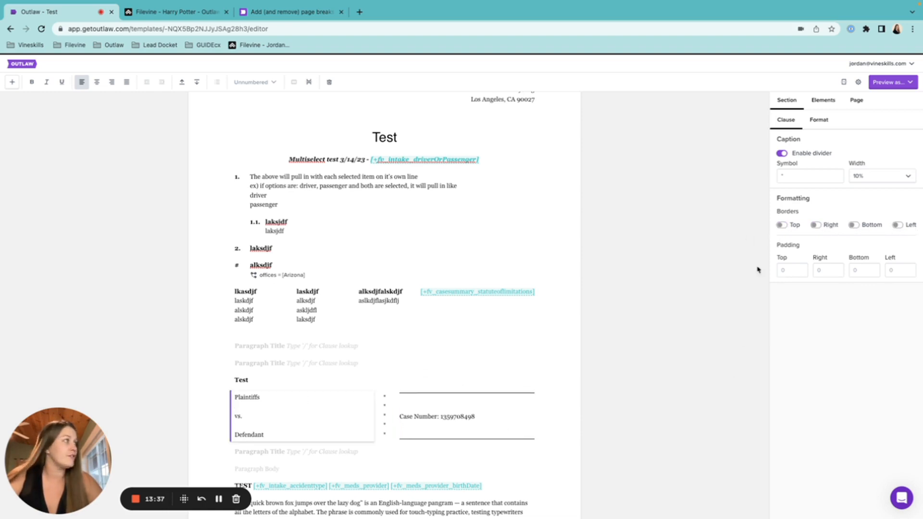
left_click(794, 225)
left_click(864, 224)
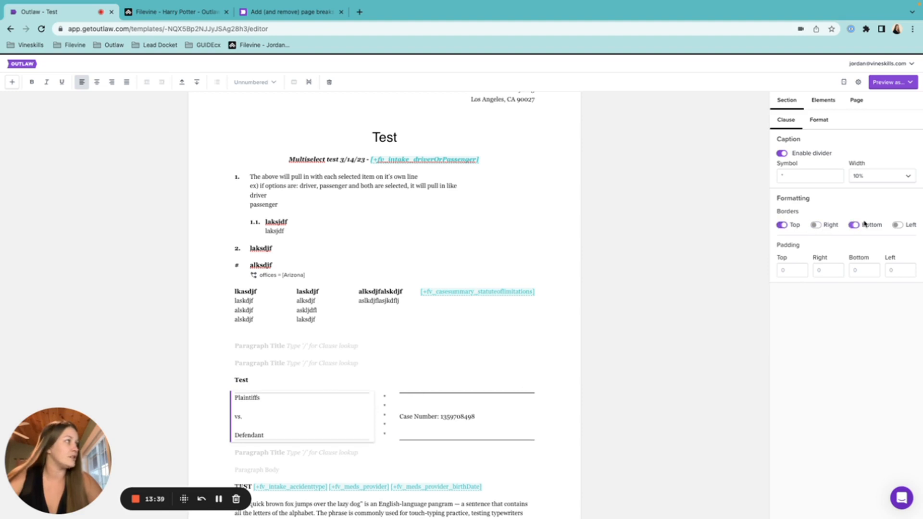
left_click(789, 272)
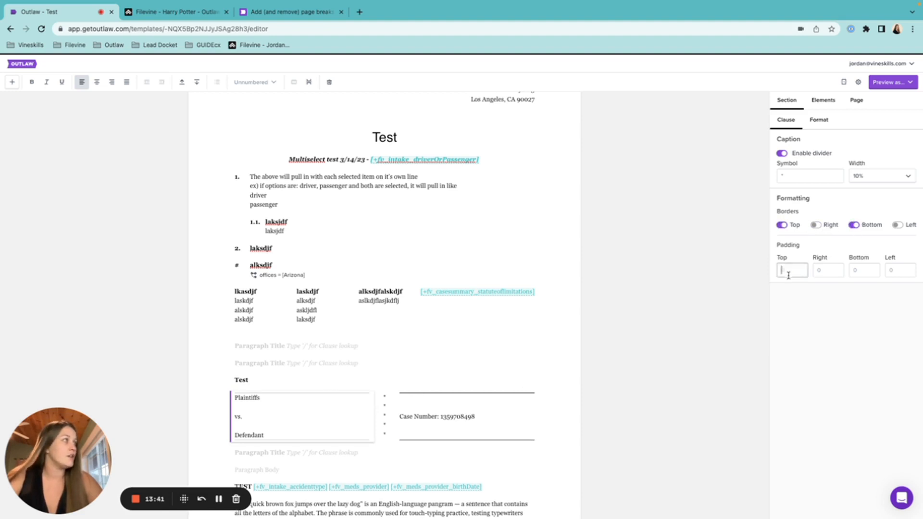
type("2")
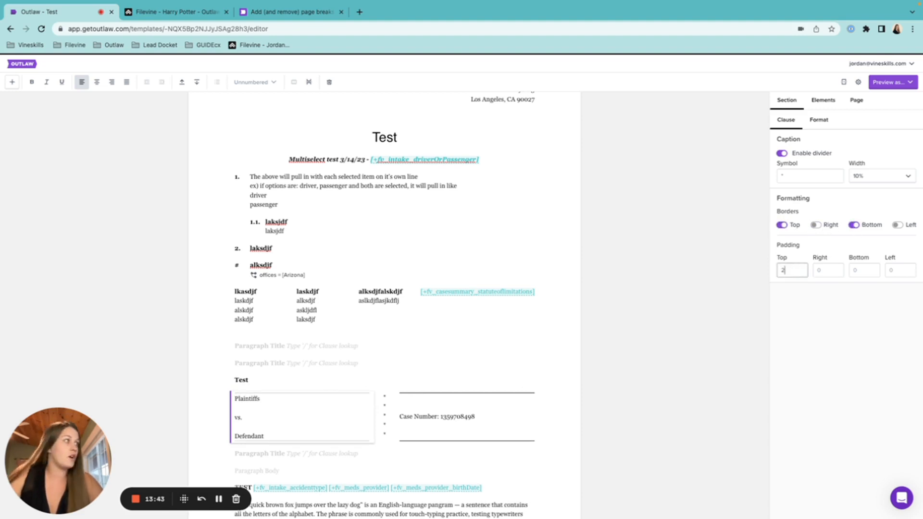
left_click(863, 271)
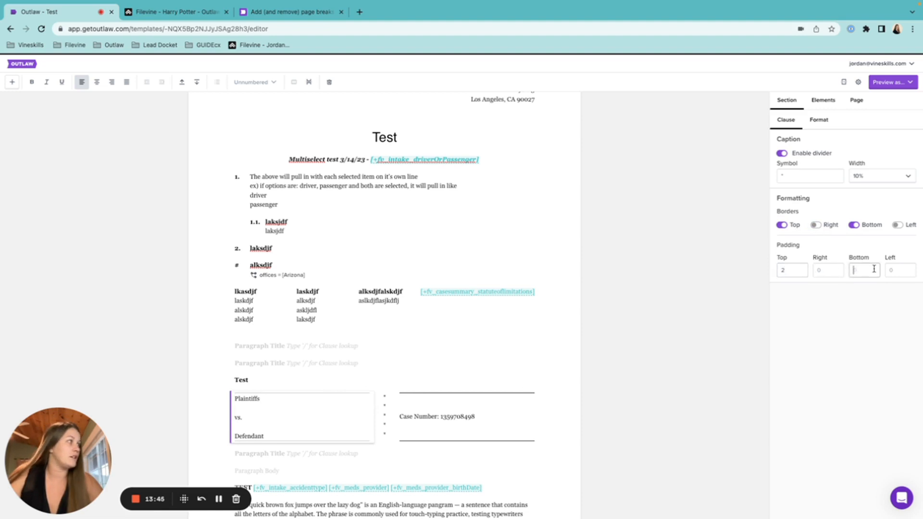
type("2")
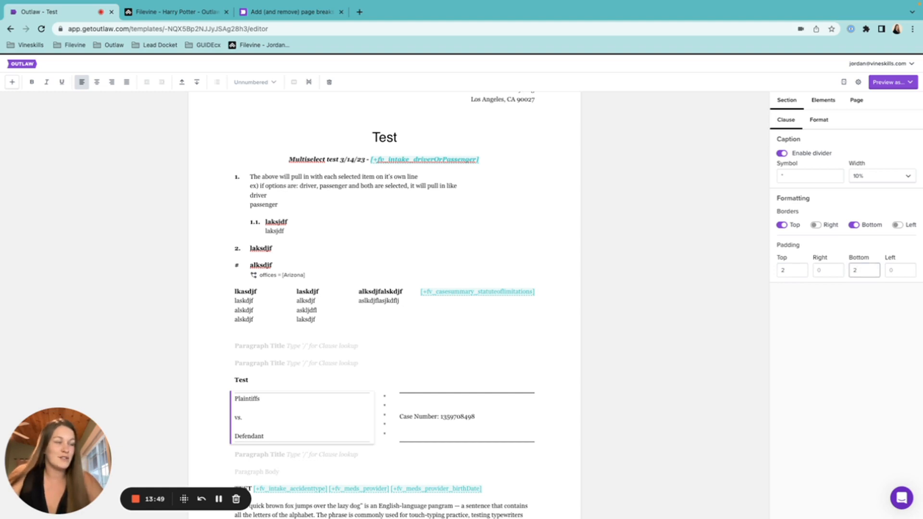
Try right and left padding of 5, then clear both padding fields.
left_click(824, 270)
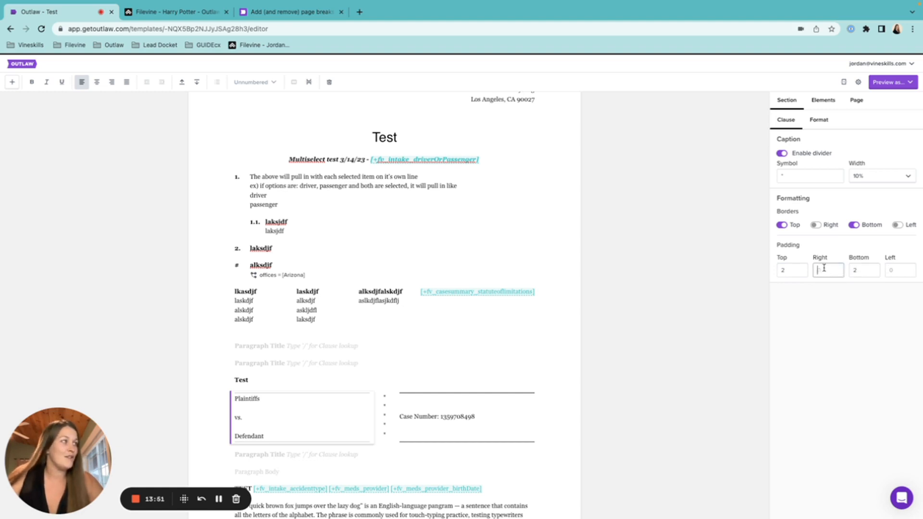
type("5")
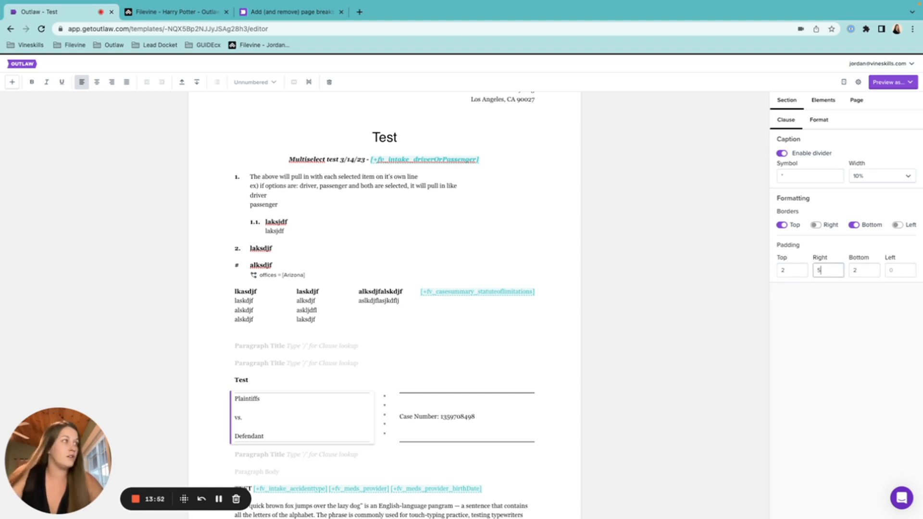
left_click(899, 270)
type("5")
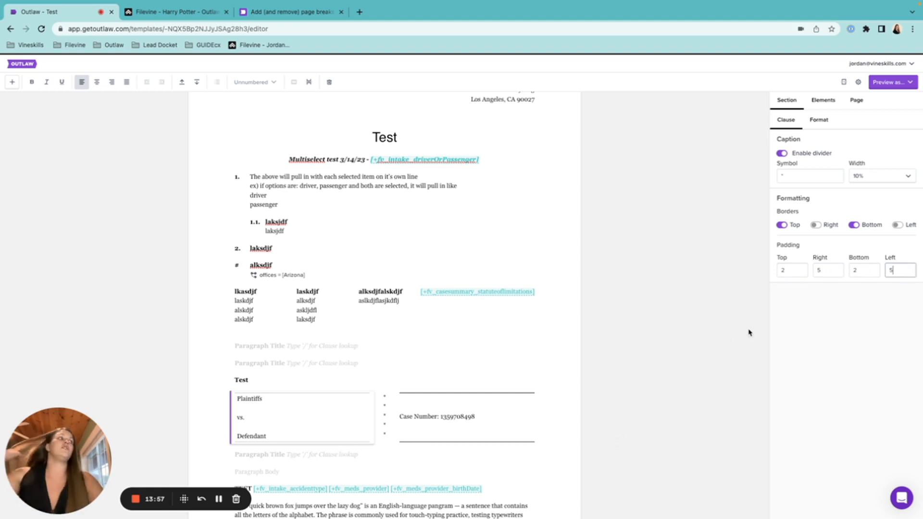
left_click(824, 269)
key("BackSpace")
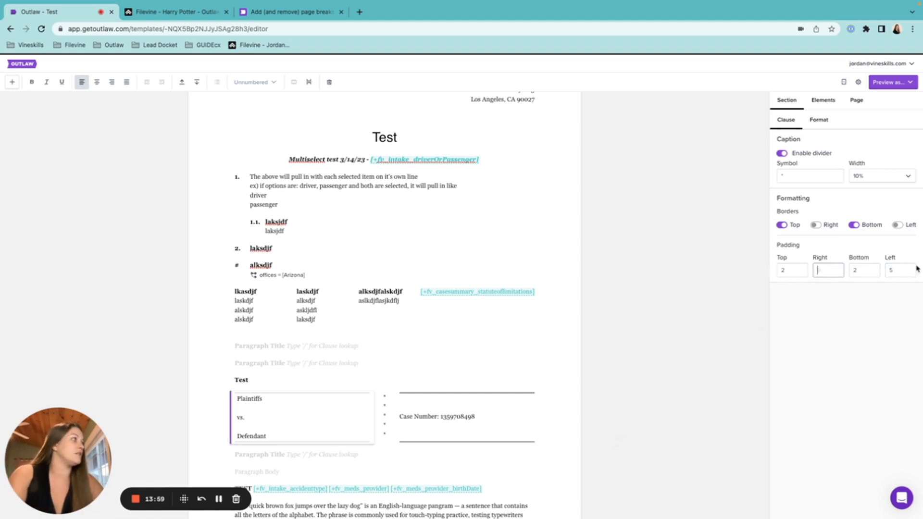
left_click(912, 269)
key("BackSpace")
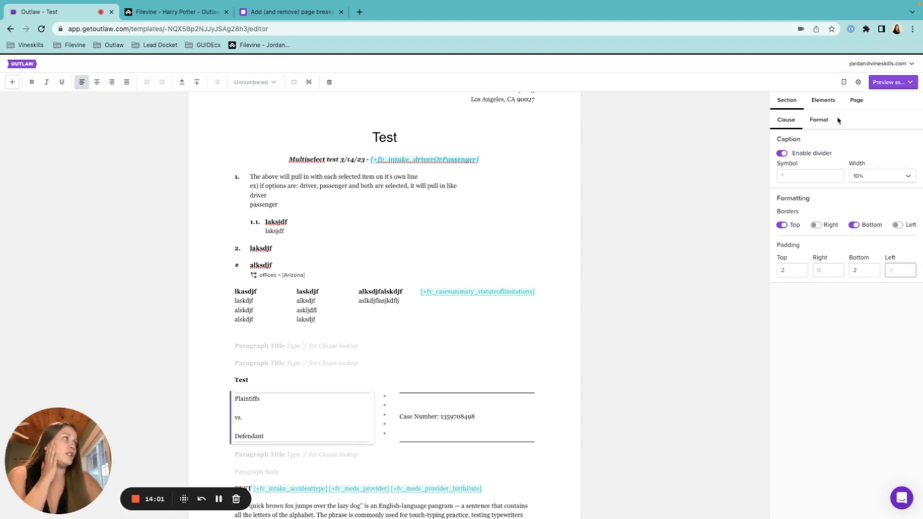
Set the Plaintiffs/vs./Defendant caption text to Times New Roman in light purple.
left_click(818, 120)
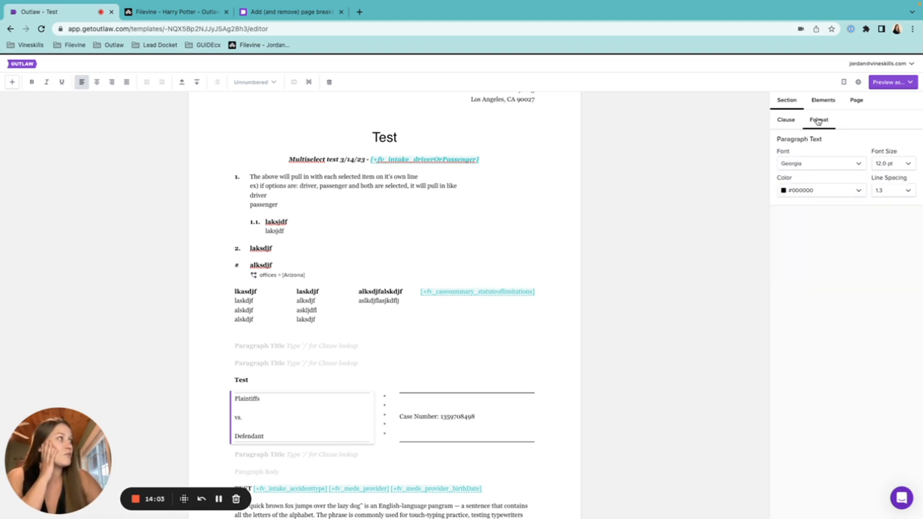
left_click(840, 162)
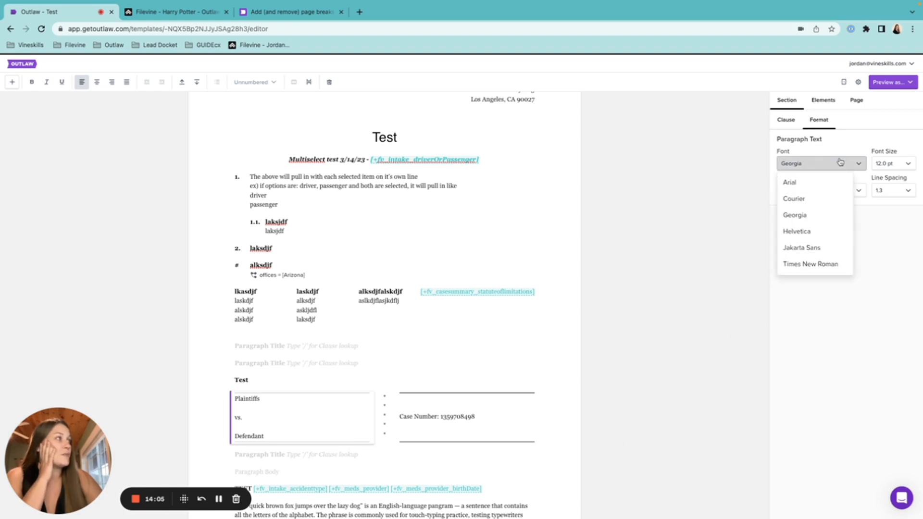
left_click(816, 264)
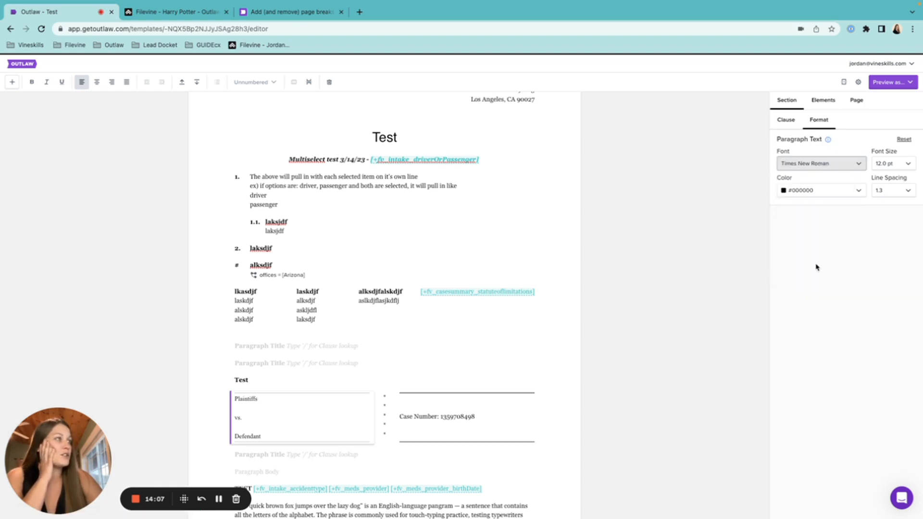
left_click(847, 191)
left_click(841, 215)
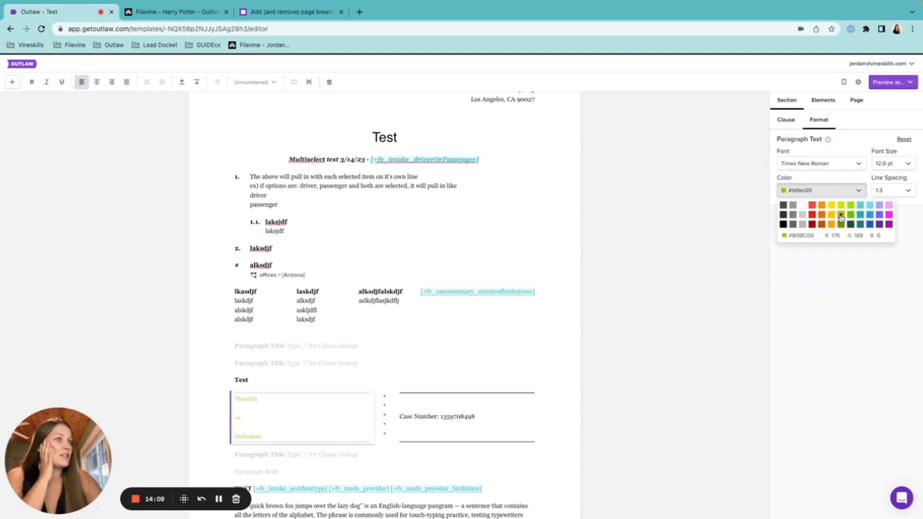
left_click(879, 207)
left_click(858, 284)
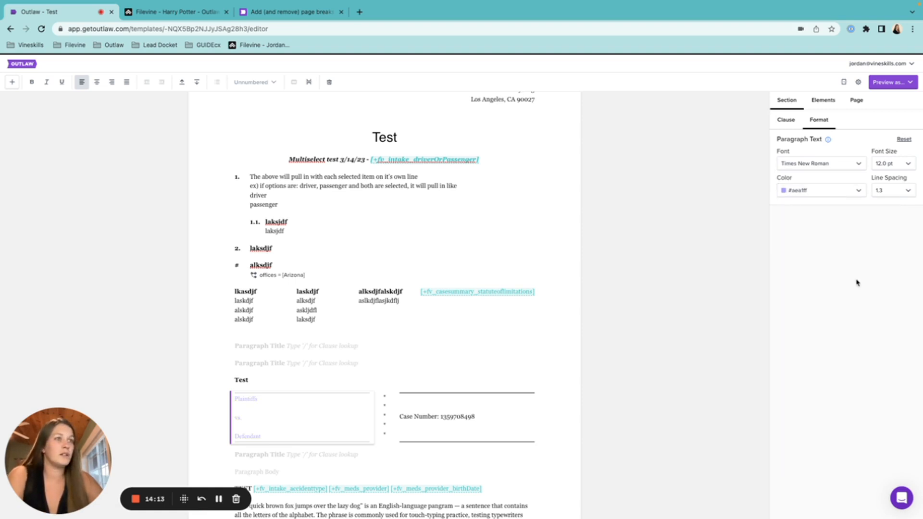
Try magenta, 12.5 pt and 2.0 spacing on the Case Number text, then reset it.
left_click(447, 416)
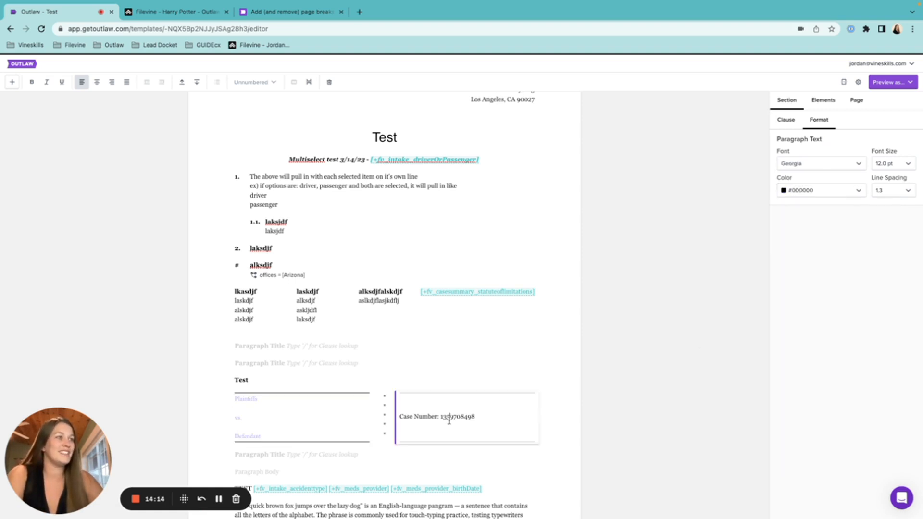
left_click(815, 191)
left_click(879, 206)
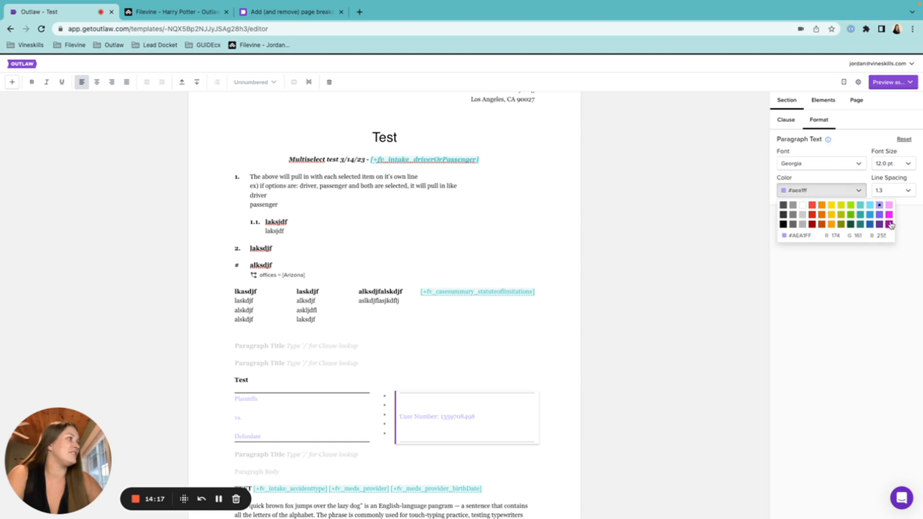
left_click(890, 225)
left_click(902, 164)
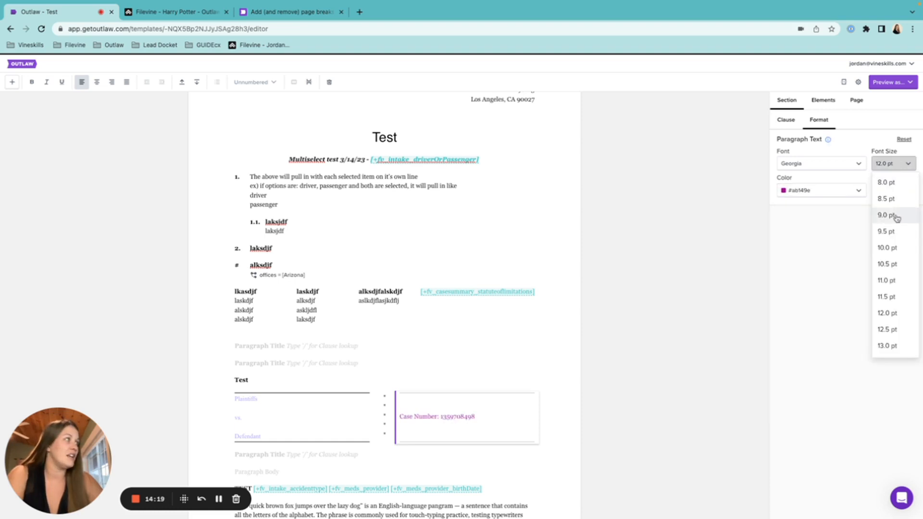
left_click(887, 329)
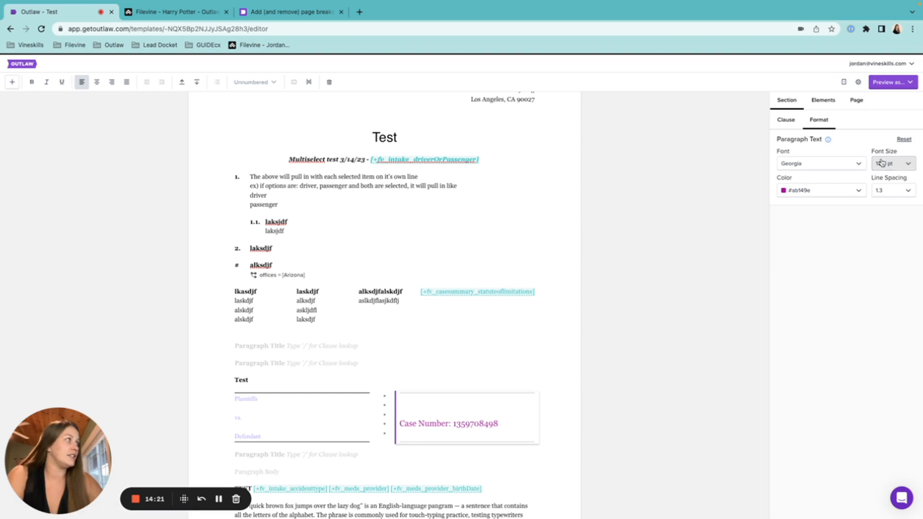
left_click(888, 191)
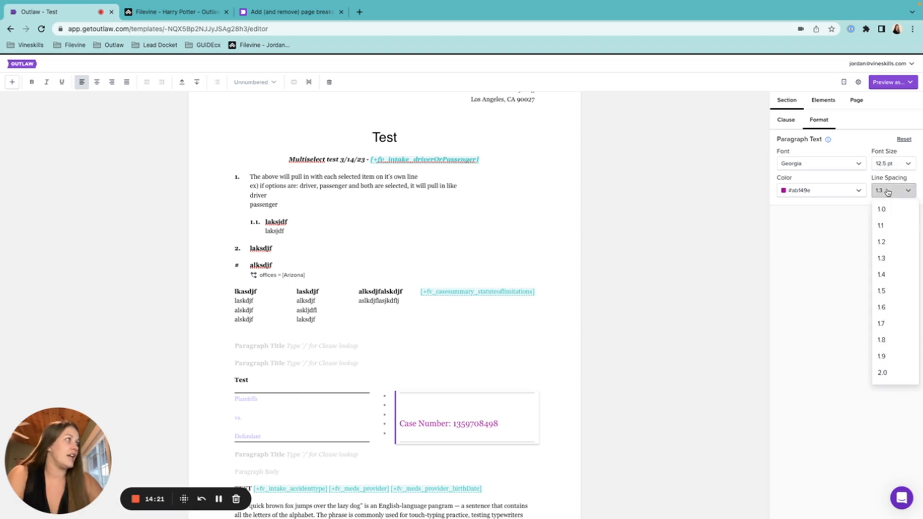
left_click(893, 373)
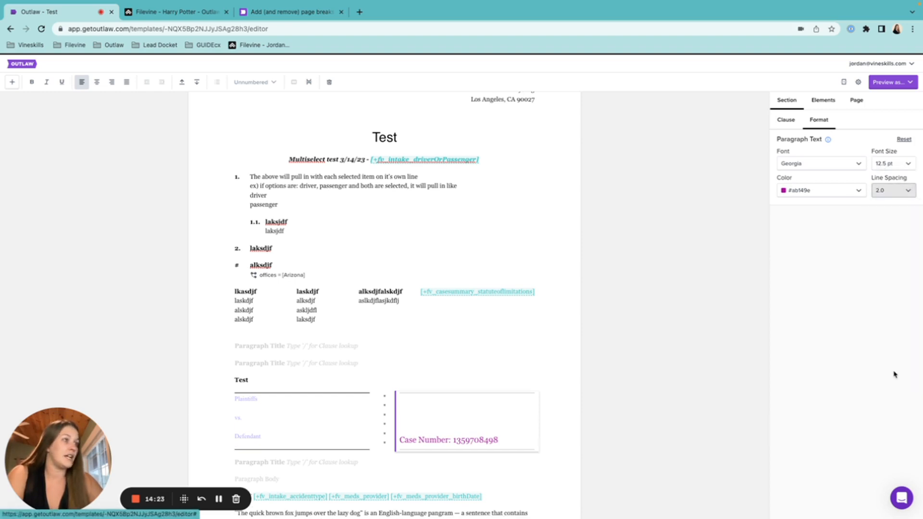
left_click(830, 165)
left_click(902, 139)
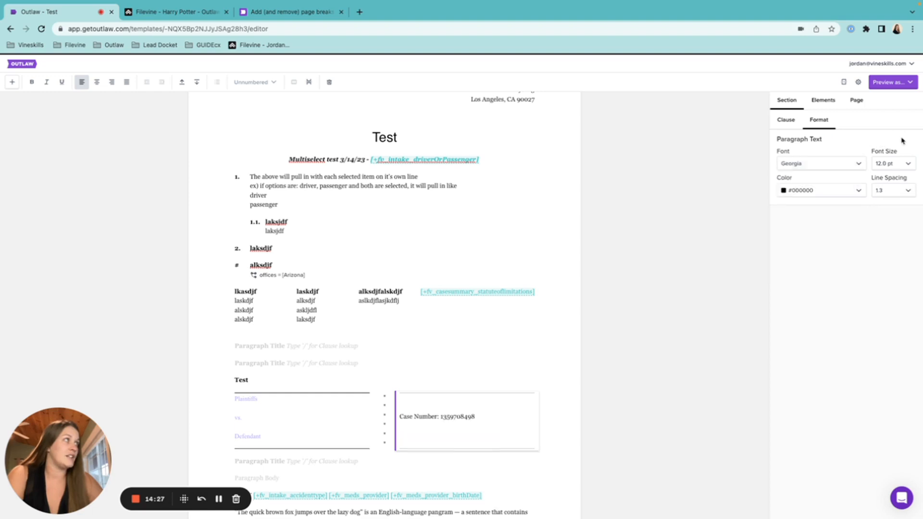
Add a Signature section after the caption's empty Paragraph Title and place the caret in its Signature Body.
left_click(787, 121)
scroll(344, 394, "down", 2)
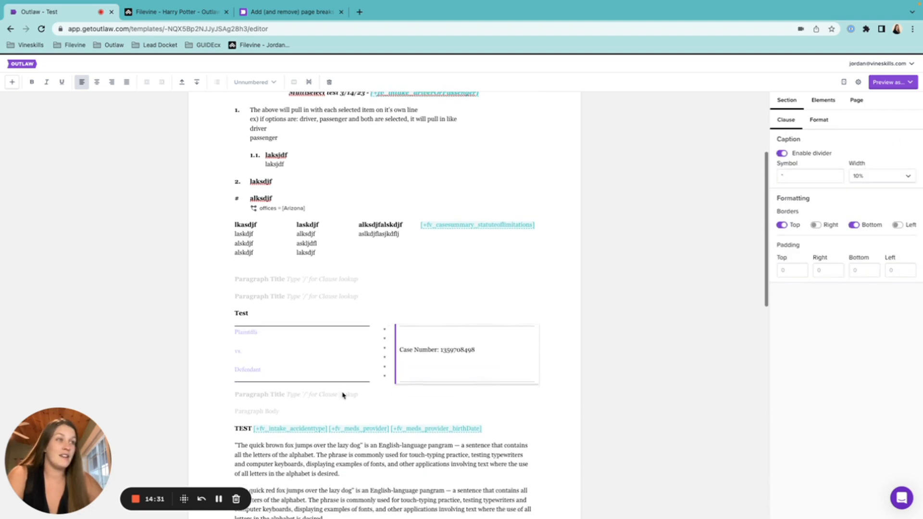
left_click(294, 395)
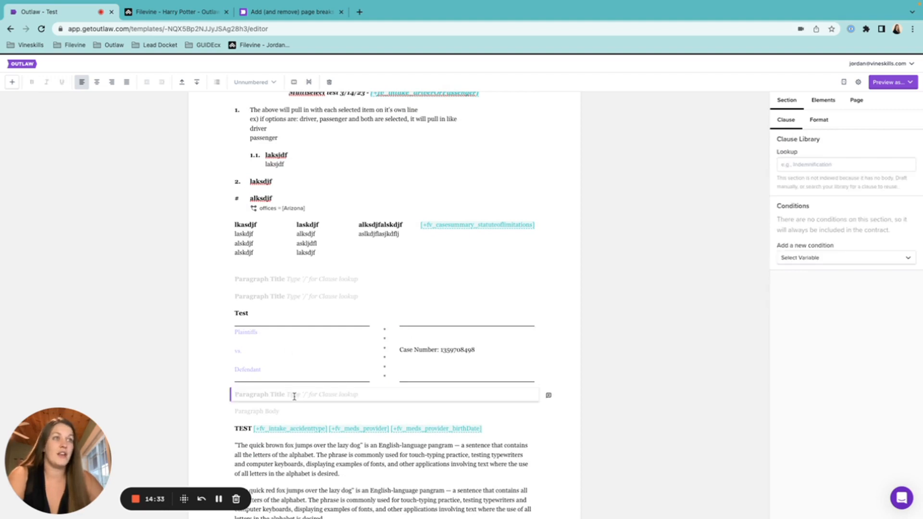
left_click(13, 82)
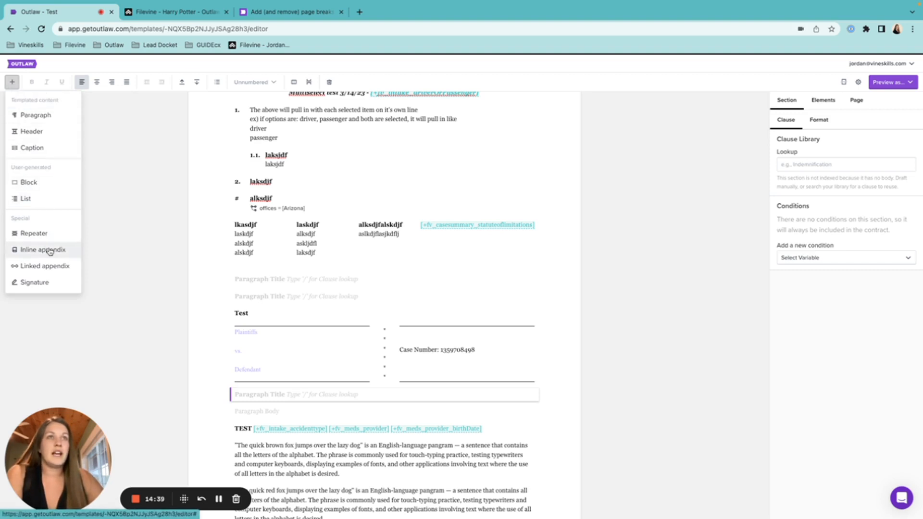
left_click(46, 285)
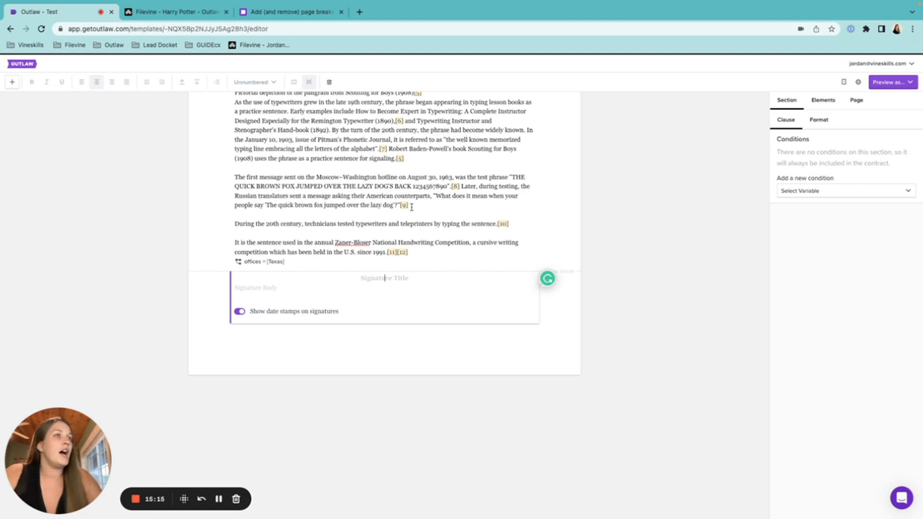
left_click(267, 287)
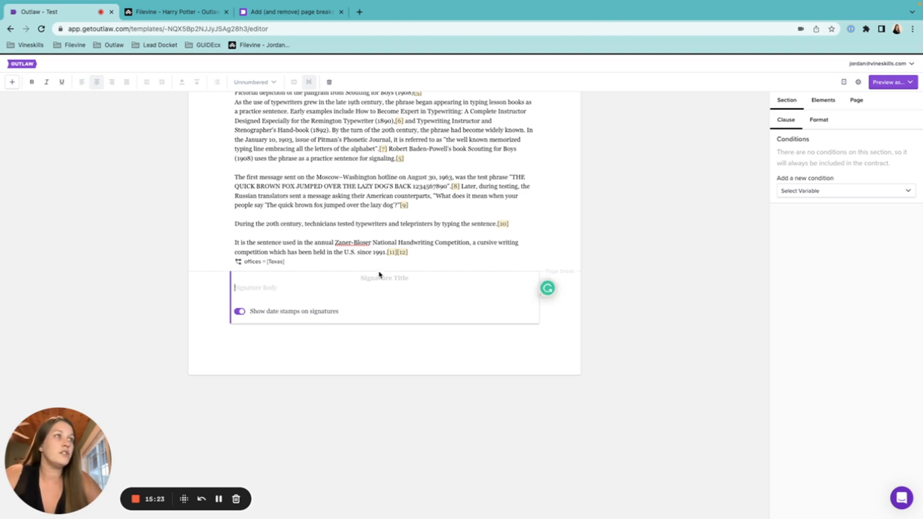
left_click(419, 250)
scroll(442, 184, "up", 20)
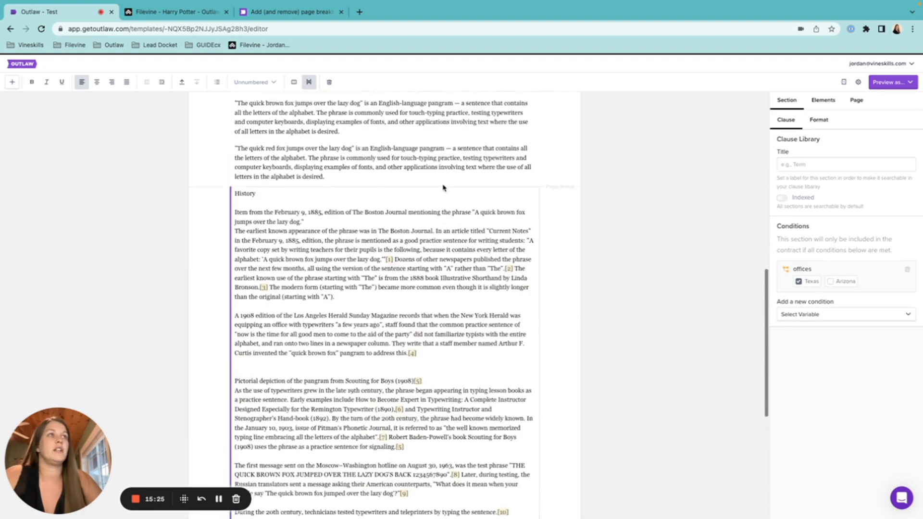
scroll(442, 187, "up", 3)
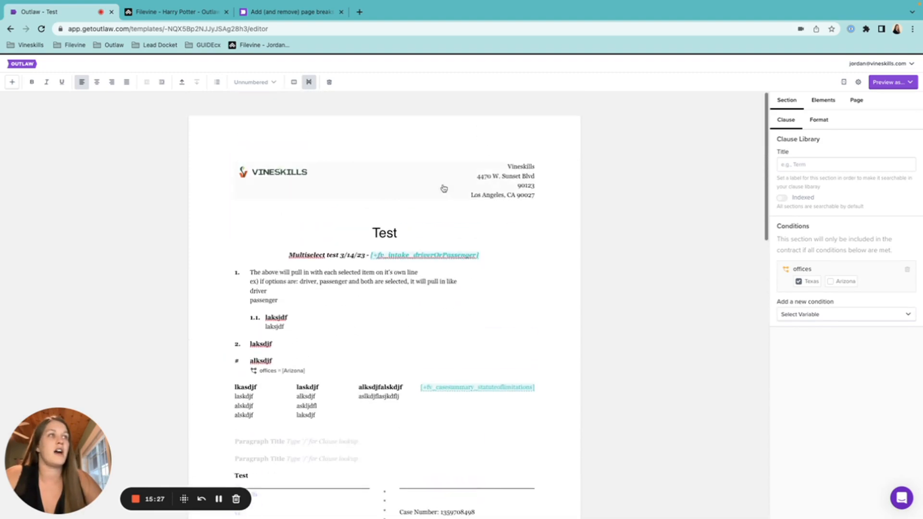
left_click(295, 320)
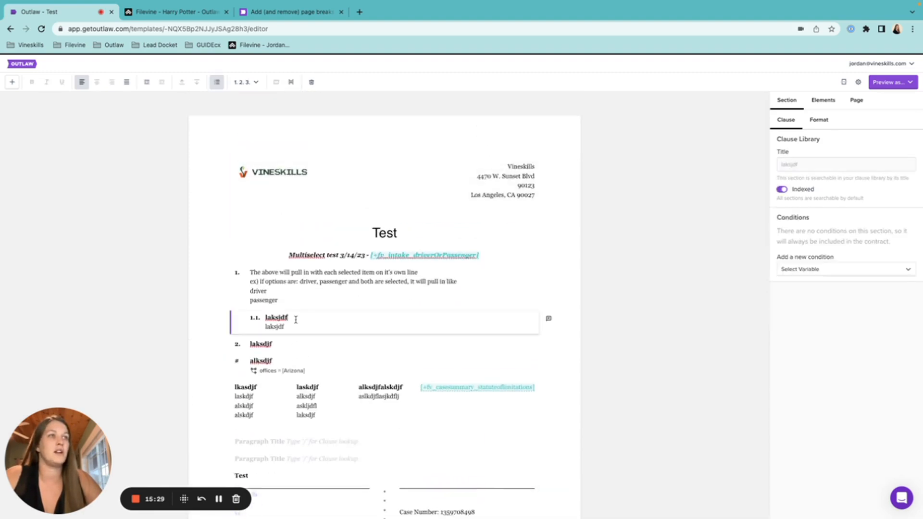
key("Down")
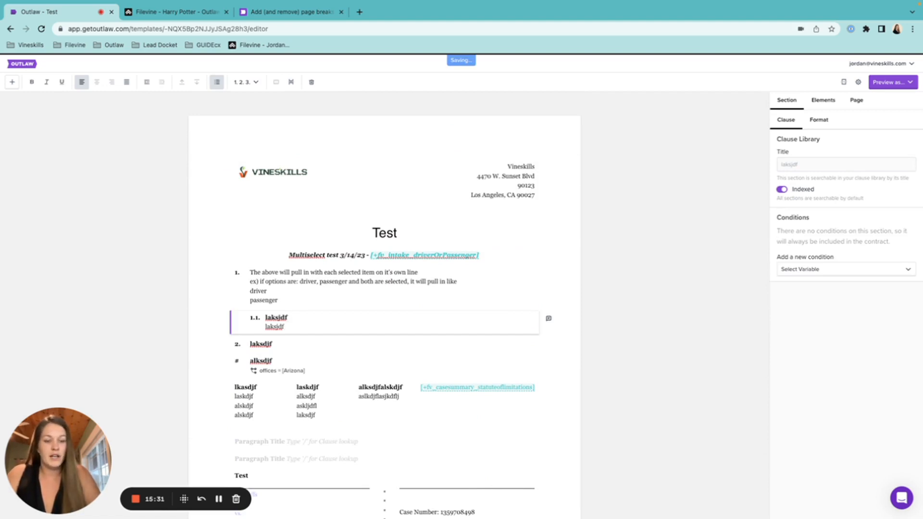
type("[")
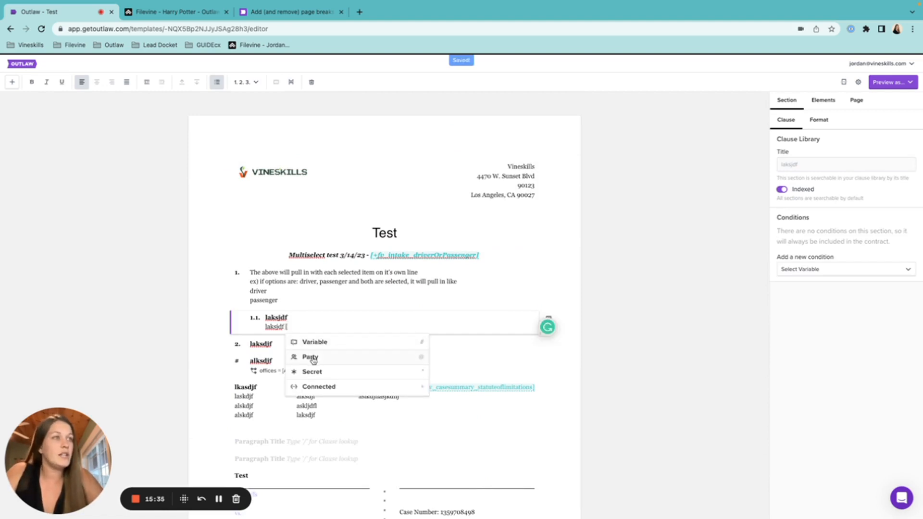
type("@")
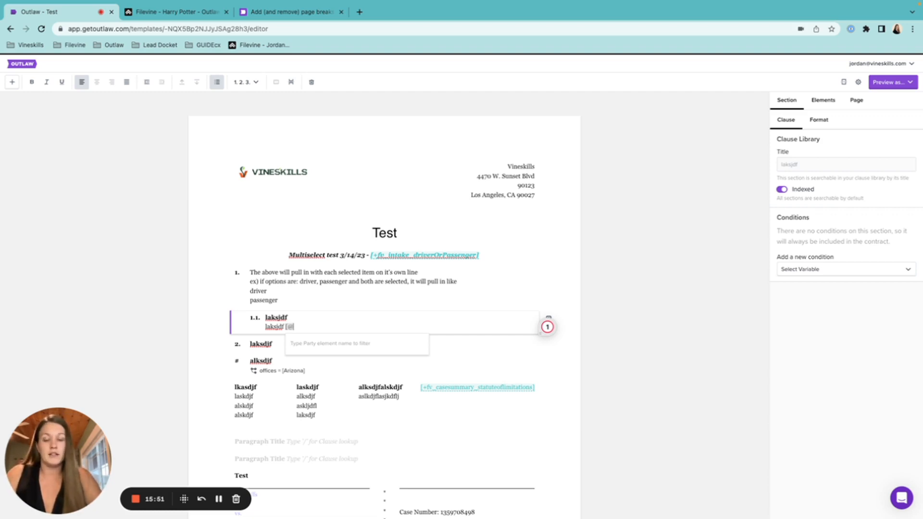
type("Client")
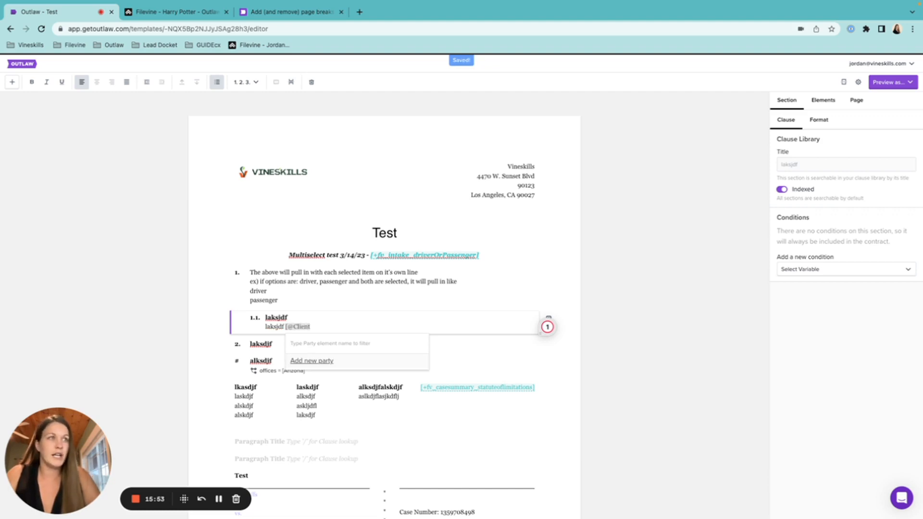
type("]")
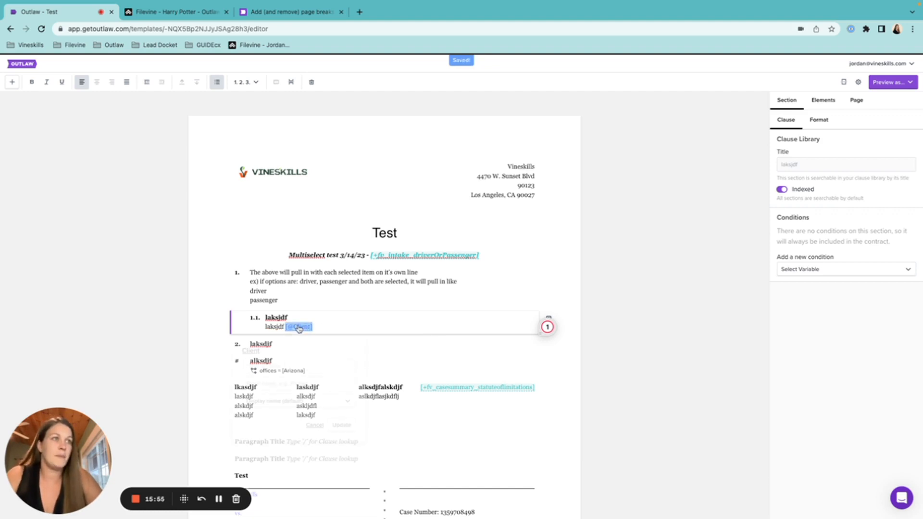
left_click(298, 326)
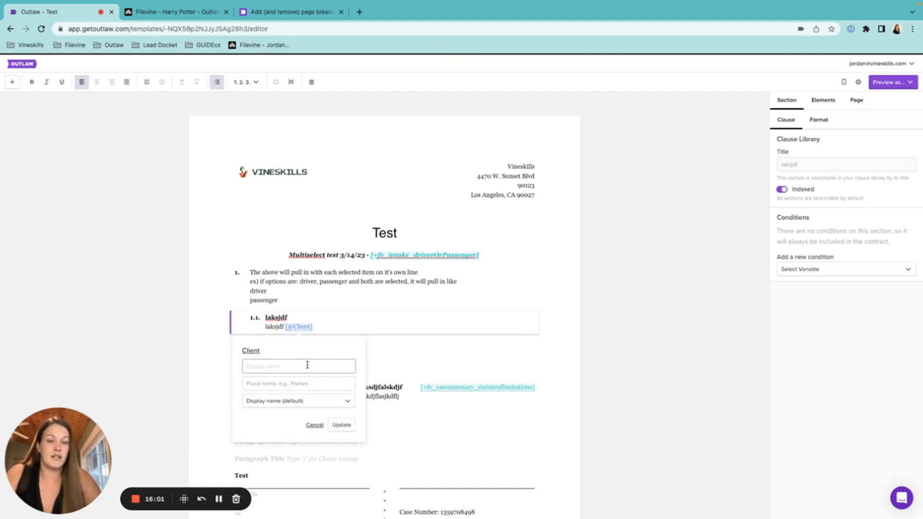
Name the Client party 'Signing Client', set its reference to show the Legal name, and apply the update.
type("Signing Clien")
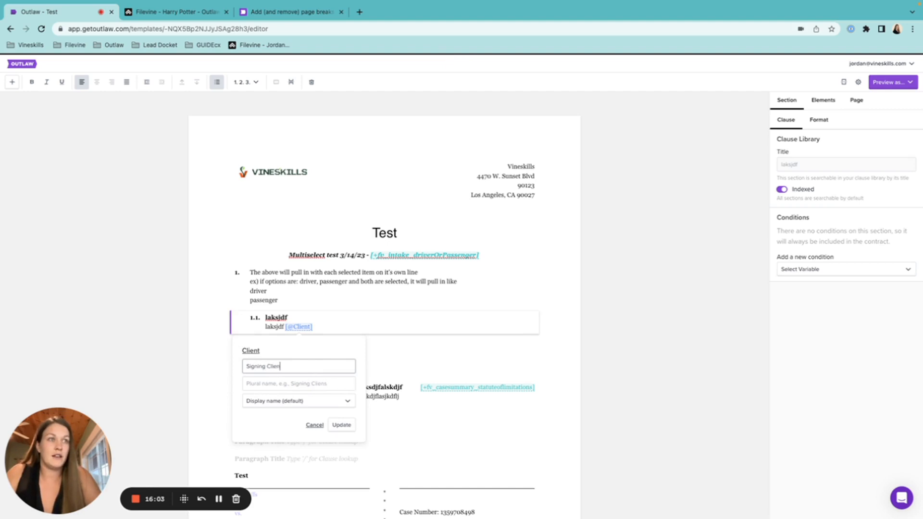
type("t")
left_click(317, 384)
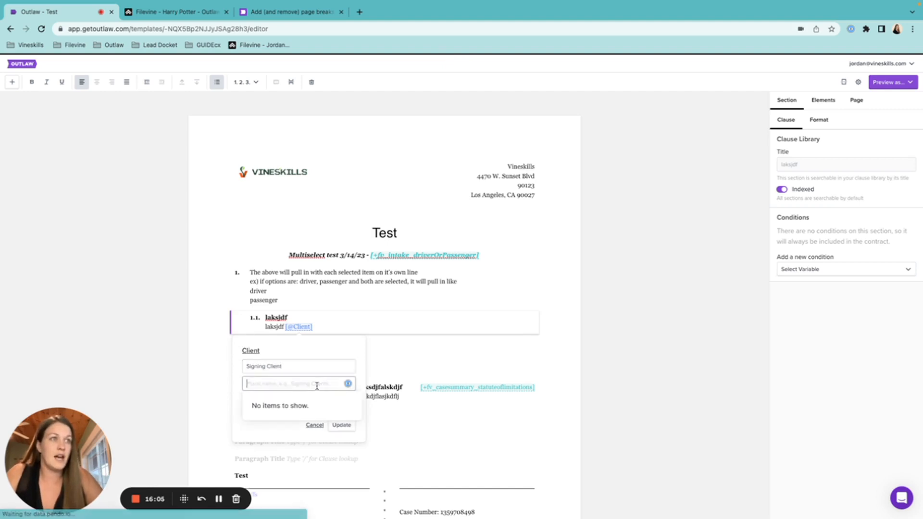
left_click(300, 366)
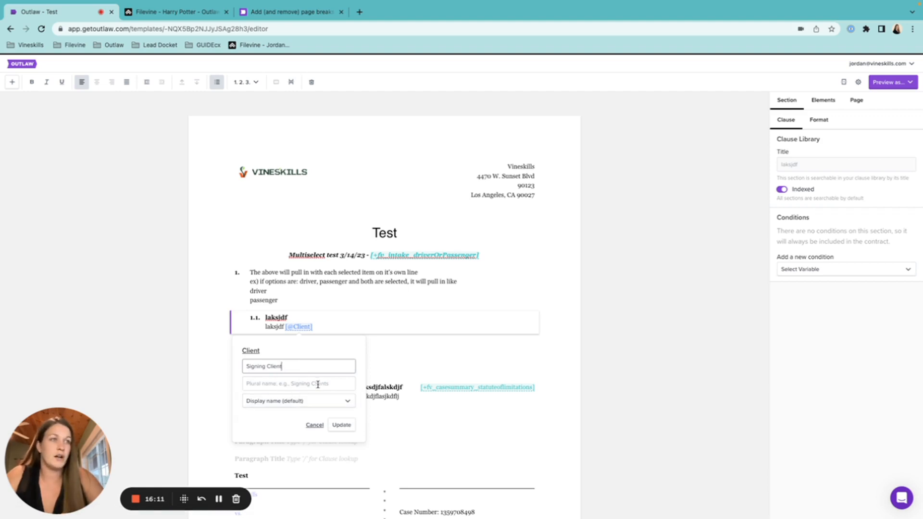
left_click(318, 401)
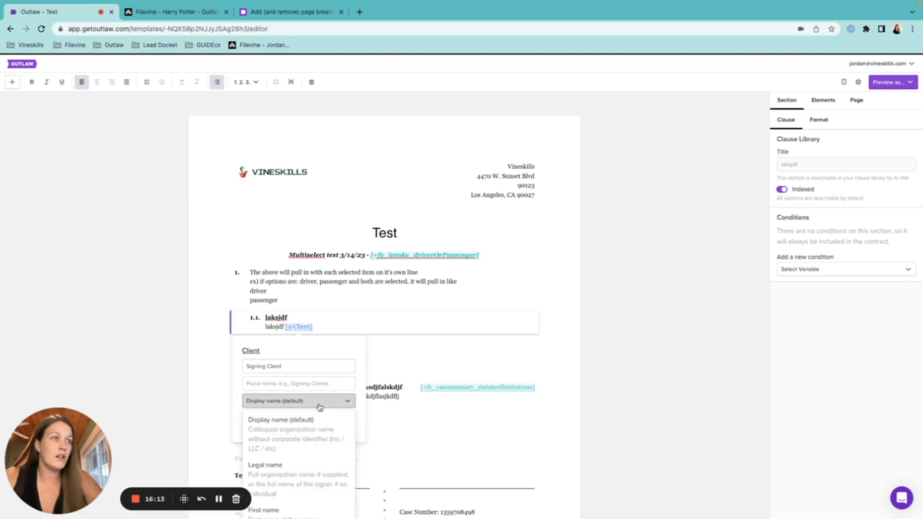
scroll(320, 411, "down", 3)
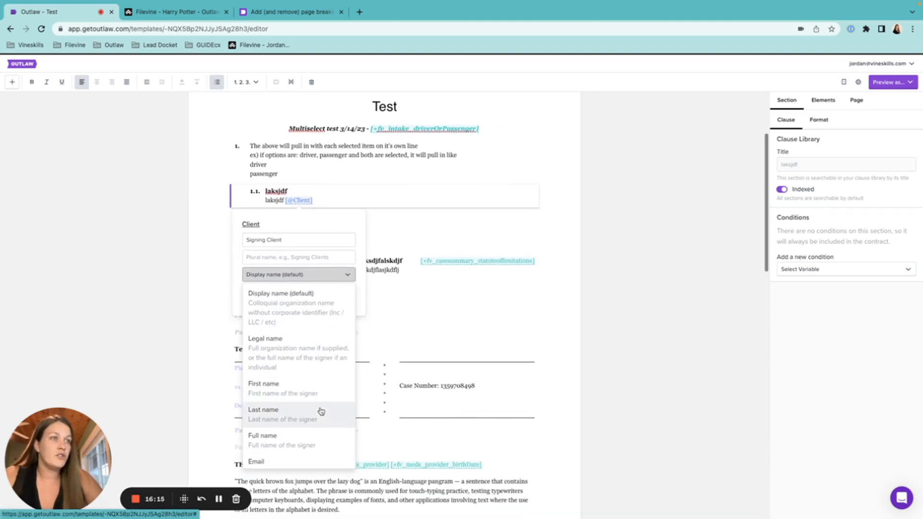
scroll(321, 399, "down", 3)
scroll(320, 394, "up", 3)
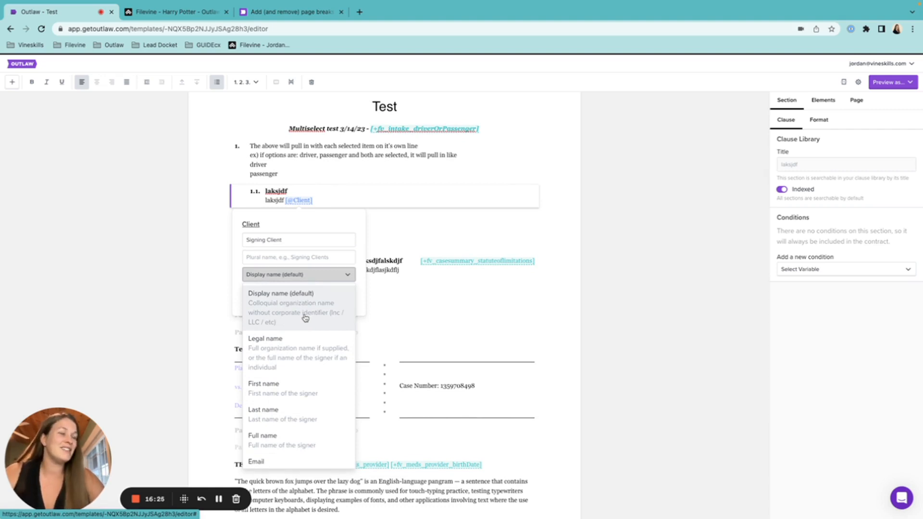
scroll(289, 369, "down", 3)
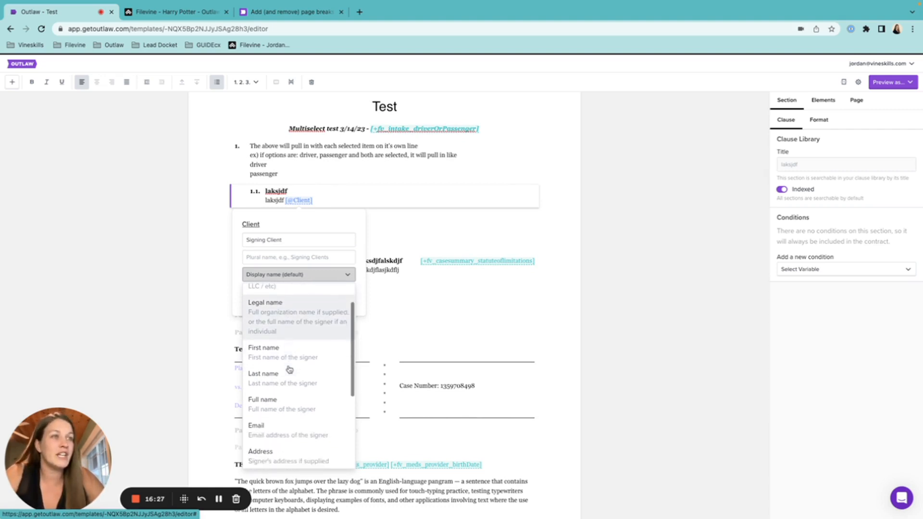
scroll(289, 369, "down", 3)
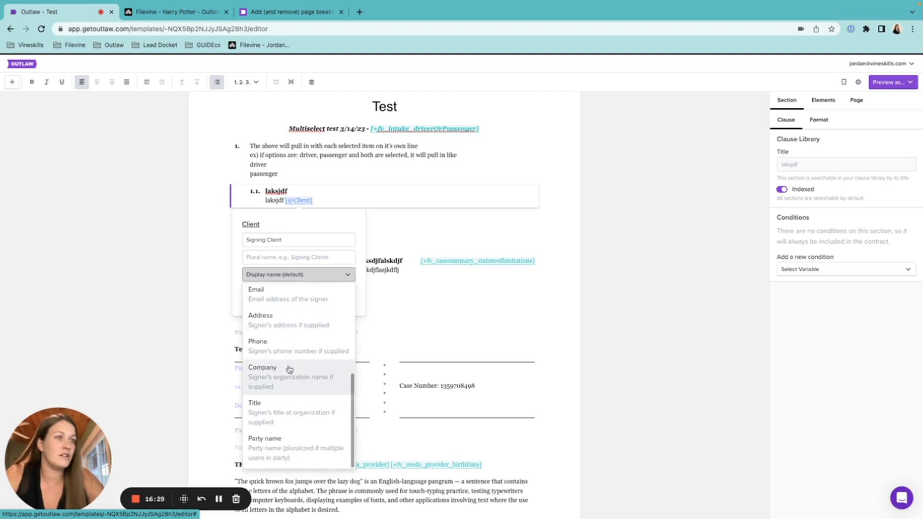
scroll(289, 369, "up", 6)
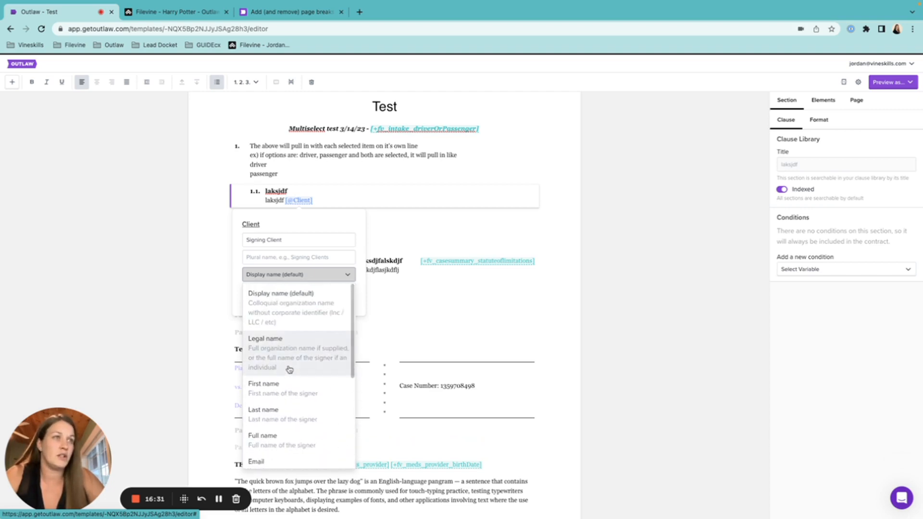
left_click(288, 363)
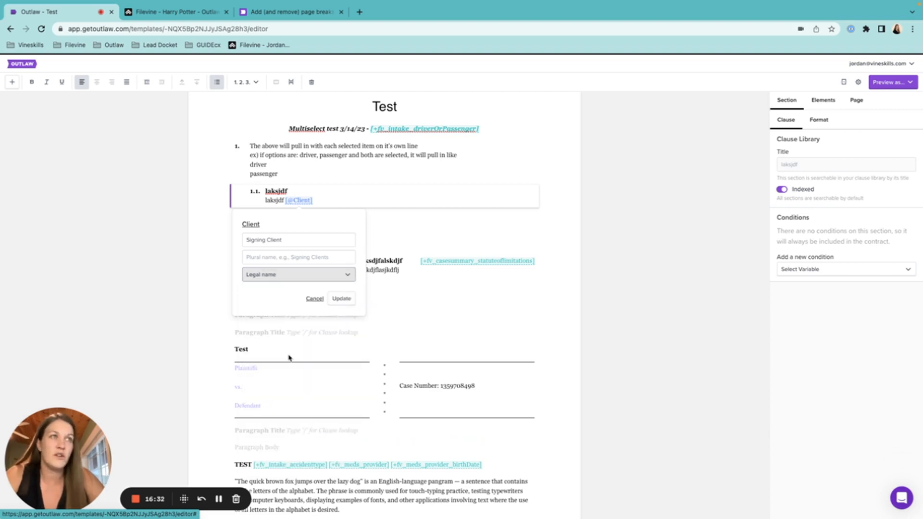
left_click(341, 299)
scroll(430, 330, "down", 20)
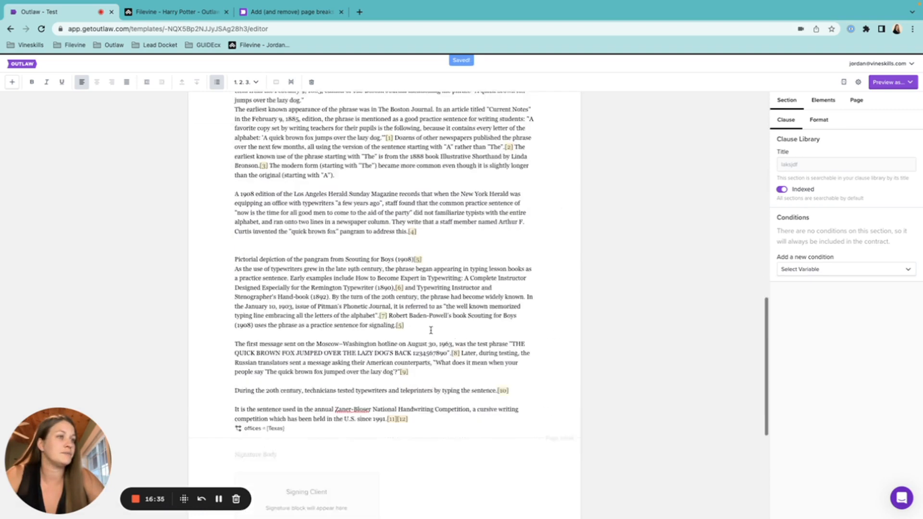
scroll(431, 331, "up", 1)
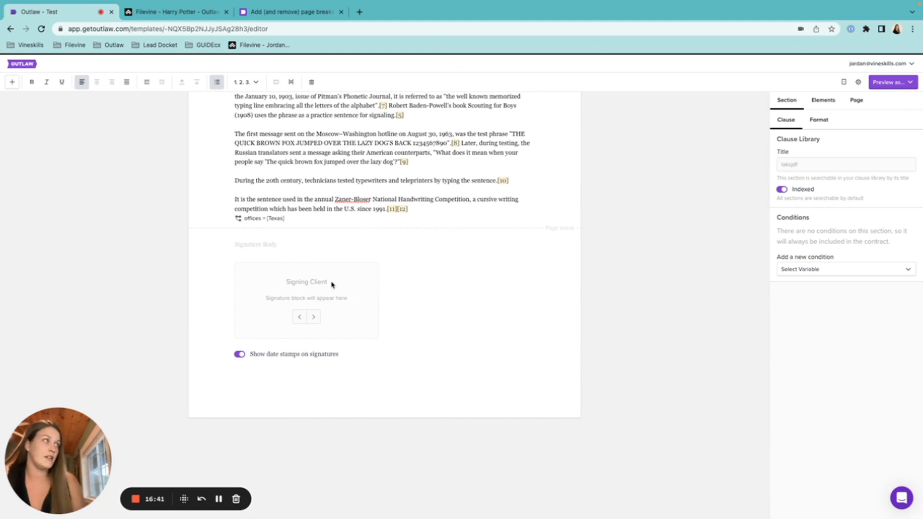
left_click(352, 240)
scroll(437, 234, "up", 5)
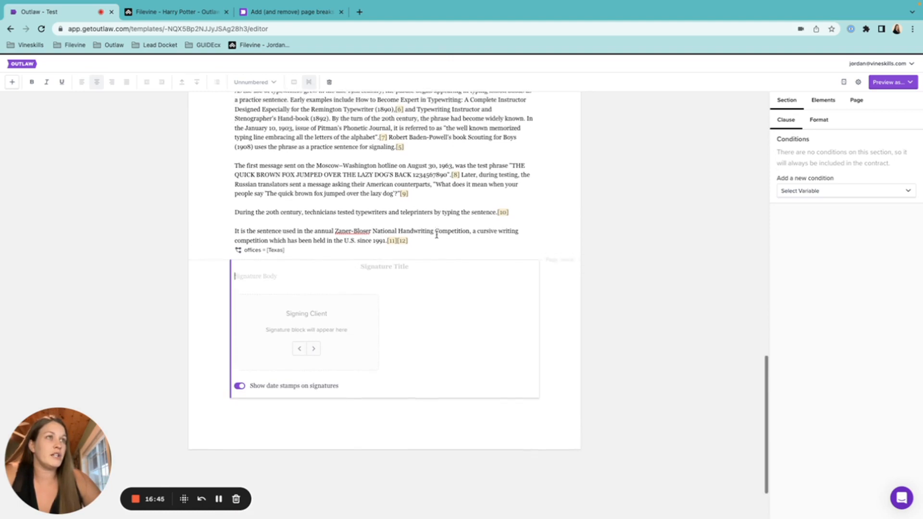
scroll(436, 235, "up", 15)
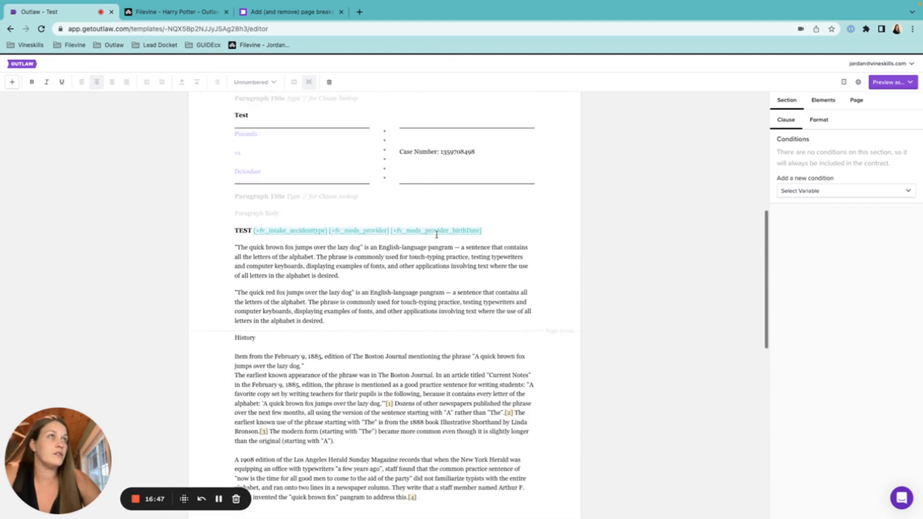
left_click(355, 206)
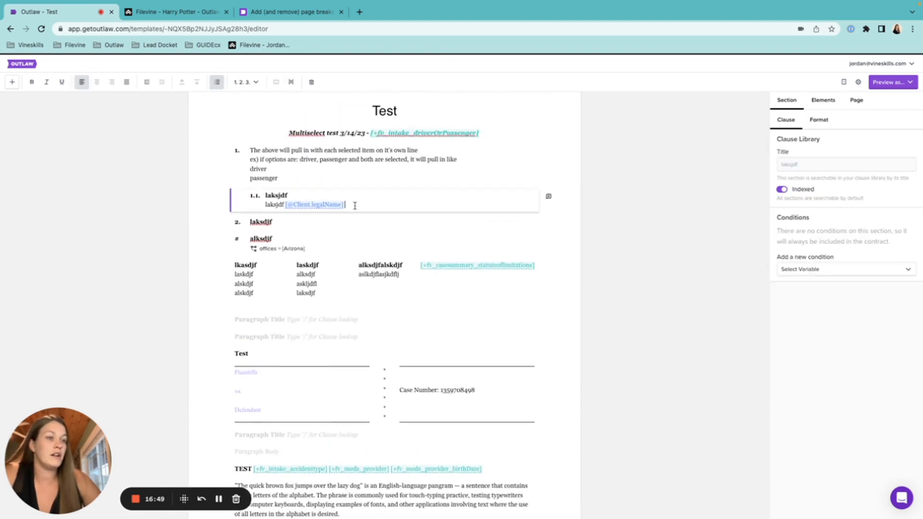
key("BackSpace")
key("BackSpace")
scroll(418, 310, "down", 20)
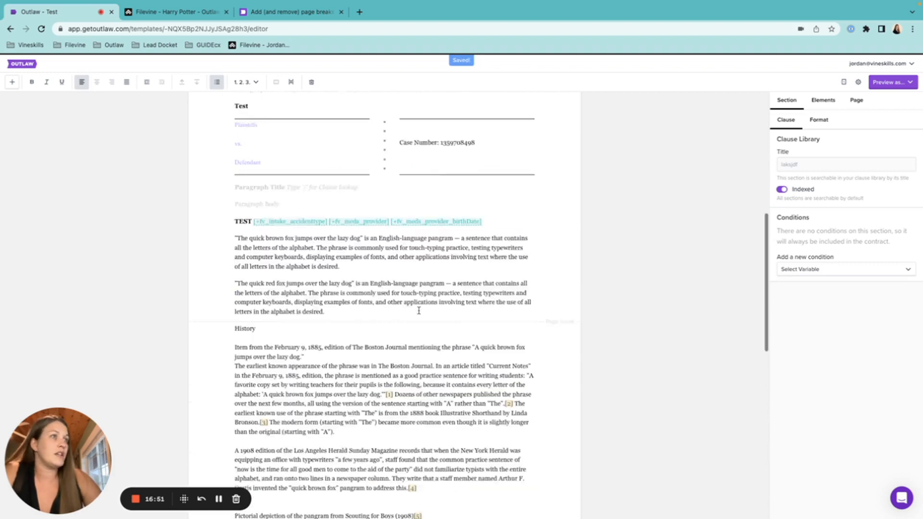
scroll(419, 314, "up", 20)
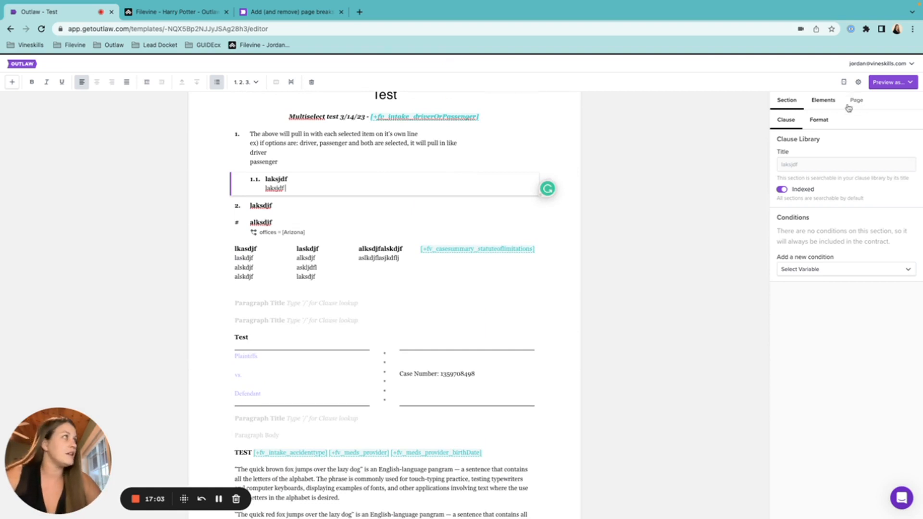
Show the Parties list under the right panel's Elements, with its single unused Client party.
left_click(823, 100)
left_click(820, 121)
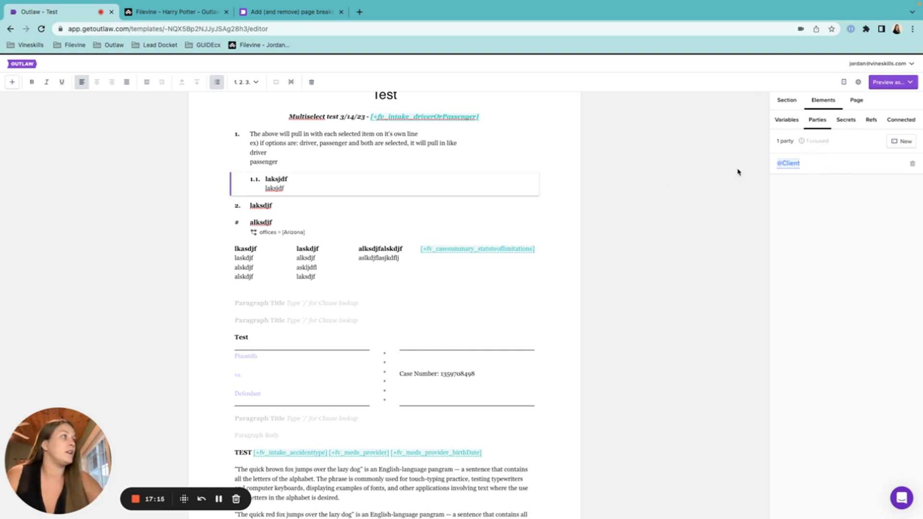
scroll(440, 355, "down", 15)
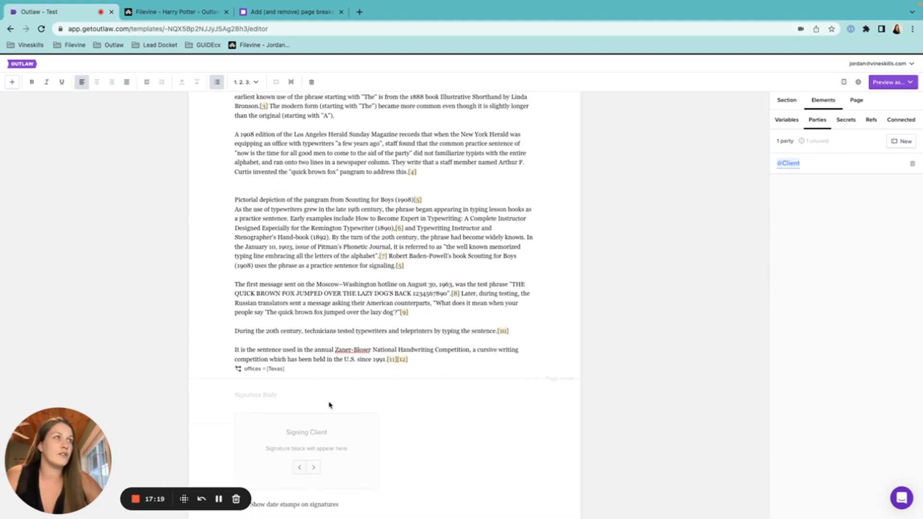
scroll(399, 281, "up", 20)
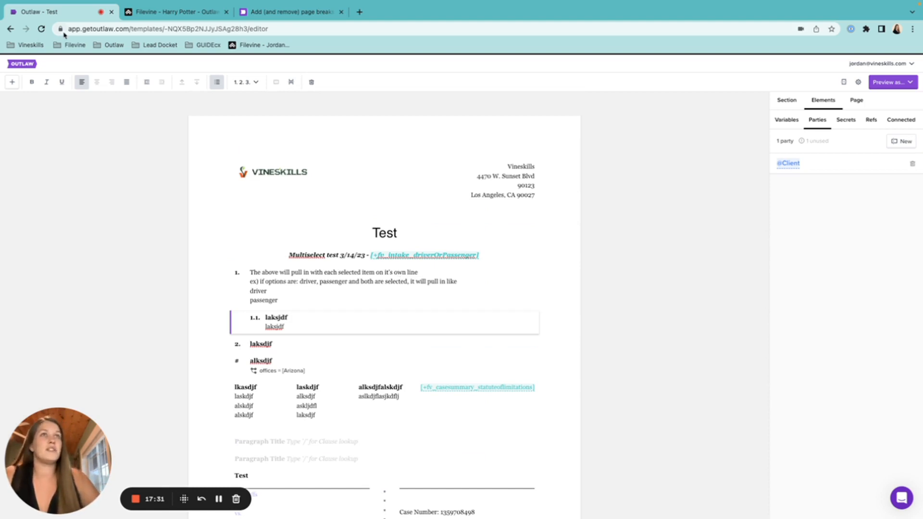
Bring up the + (Add a new section) menu listing Paragraph, Header, Caption through Signature.
left_click(13, 82)
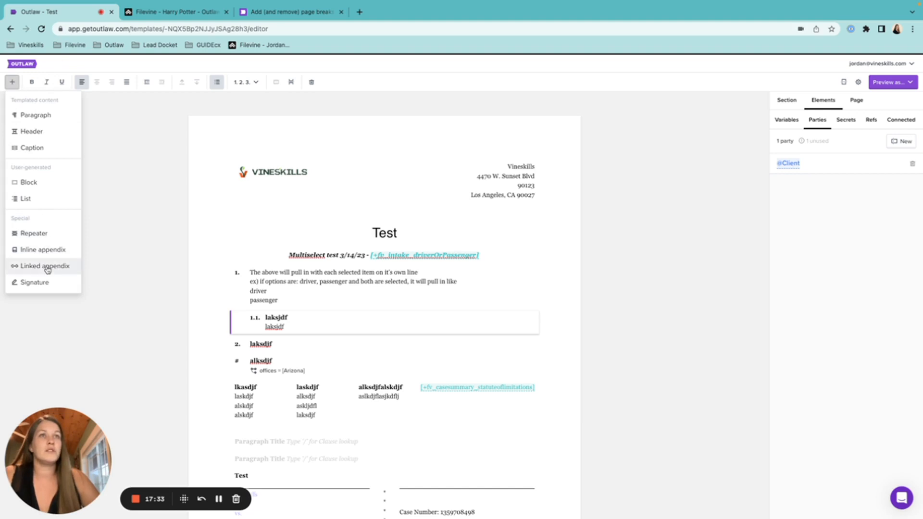